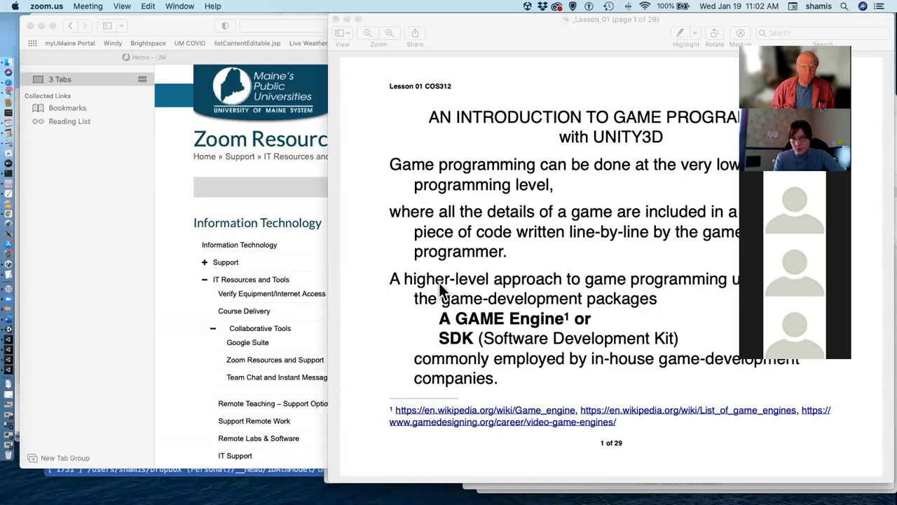
# Step: Show the COS312_2022 Google Drive folder in Safari, then bring the Lesson 01 slides back in front
pyautogui.click(187, 206)
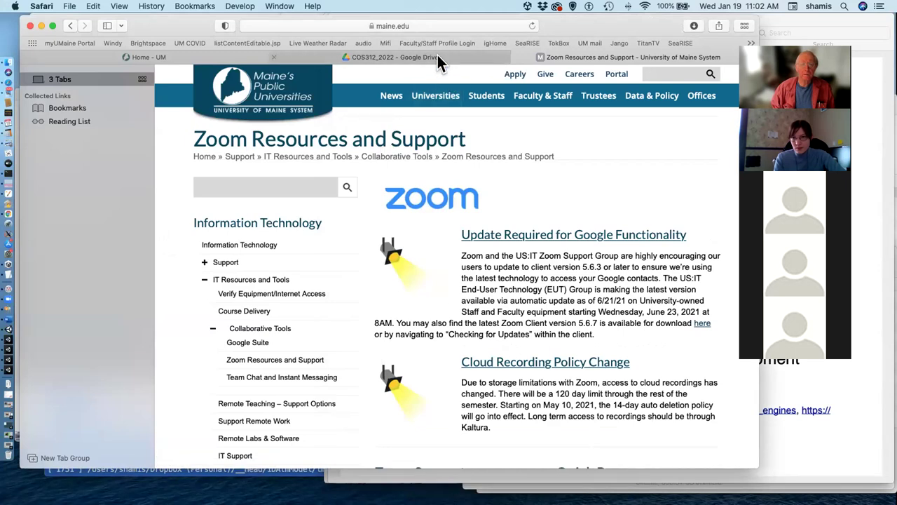
pyautogui.click(414, 57)
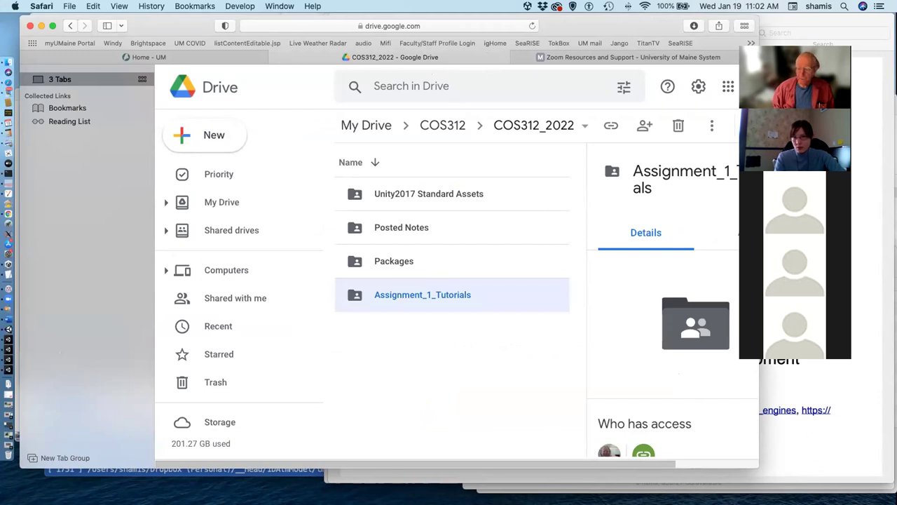
pyautogui.click(839, 456)
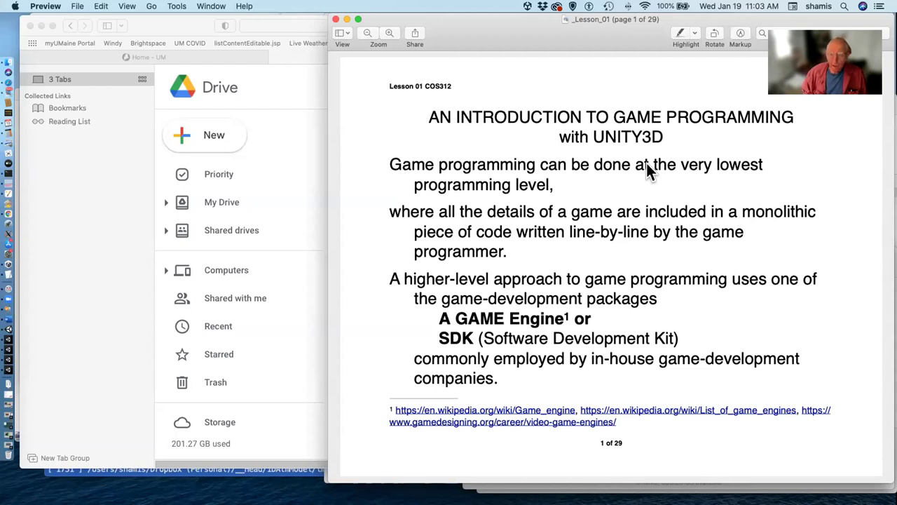
# Step: Advance the Lesson_01 PDF to page 2 on proprietary versus free game engines
pyautogui.press('Down')
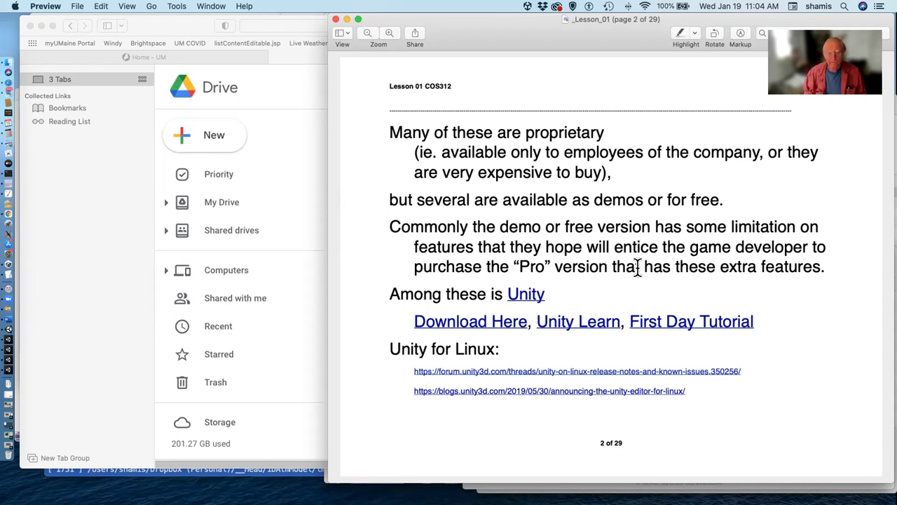
# Step: Step past page 3 on Unity versions to page 4, the license agreement caveats
pyautogui.press('Right')
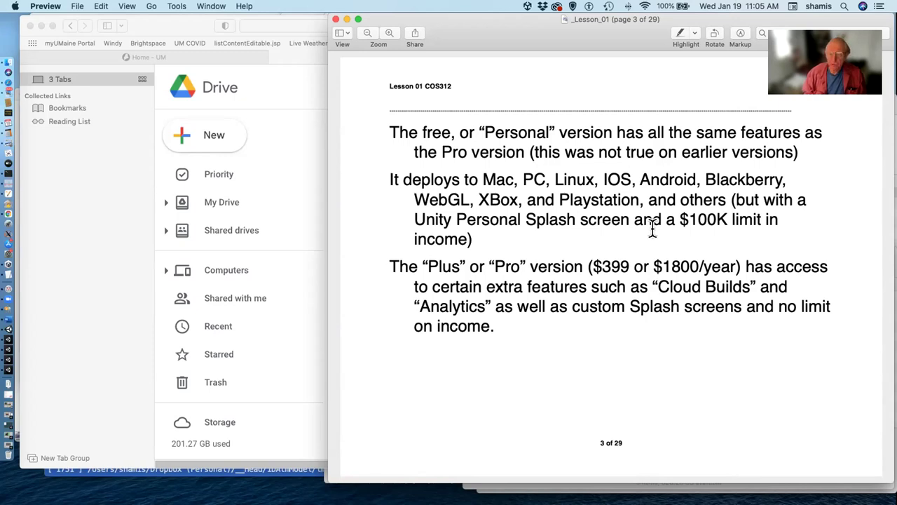
pyautogui.press('Down')
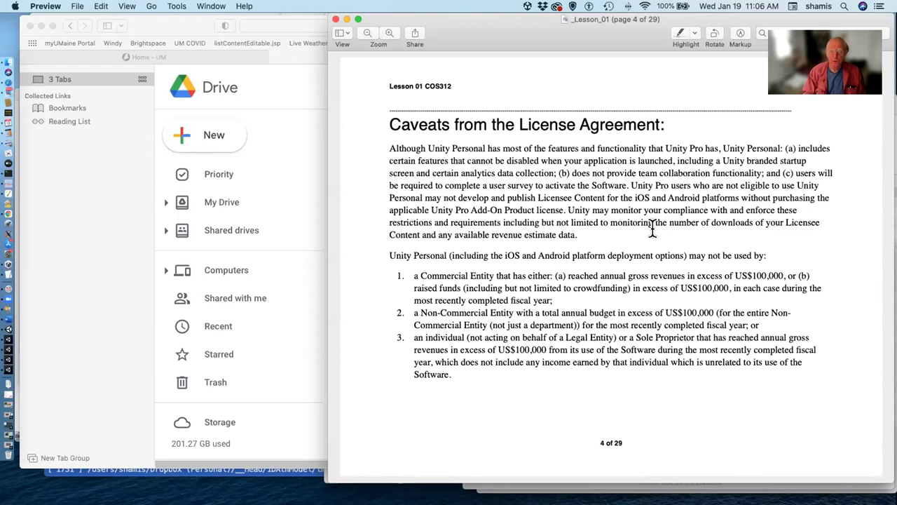
pyautogui.press('Down')
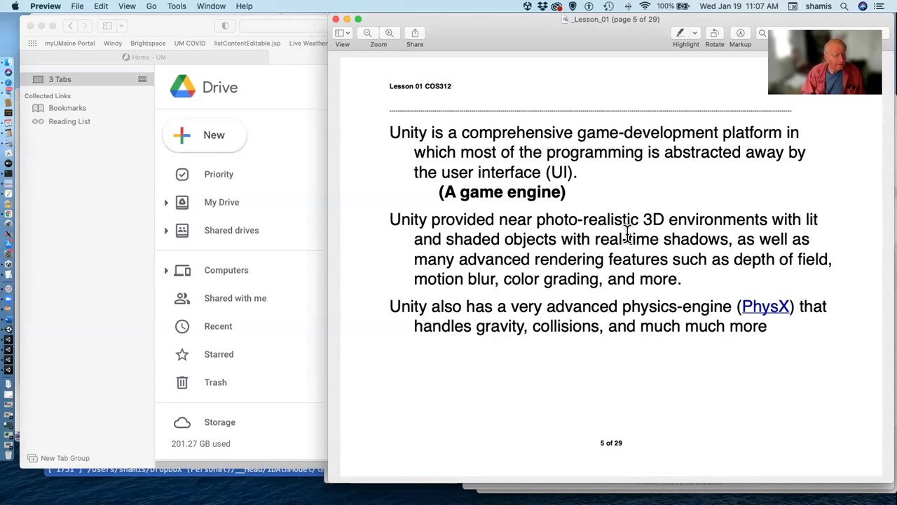
# Step: Run the RoadRace Cinemachine Both race demo, adjust and mute/unmute the sound, then stop and restart it
pyautogui.click(21, 338)
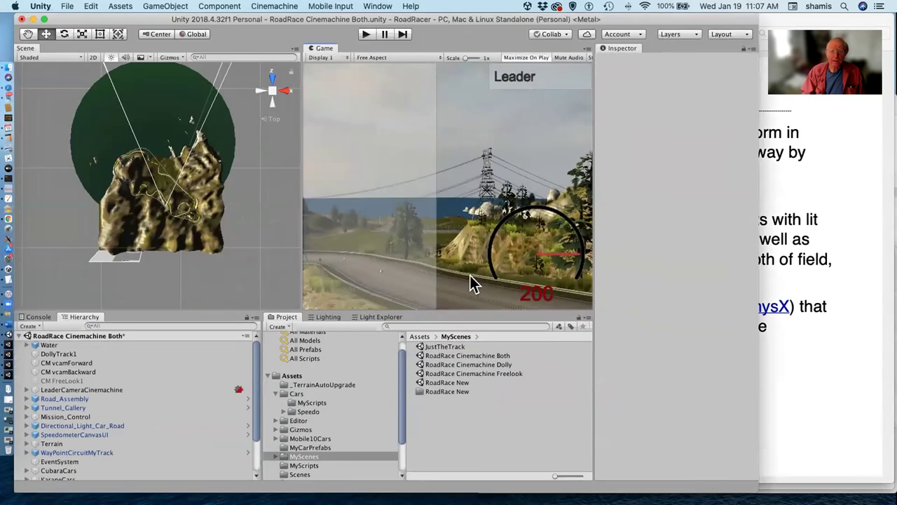
pyautogui.click(364, 37)
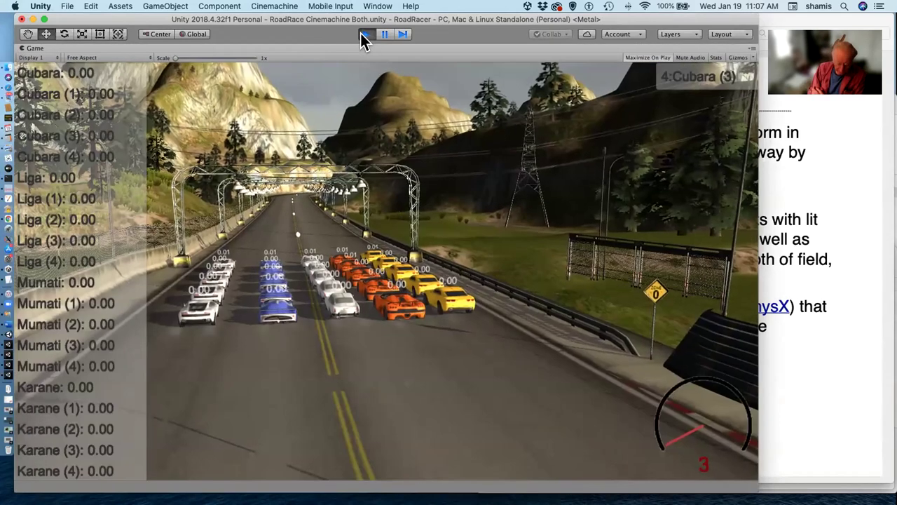
pyautogui.press('XF86AudioRaiseVolume')
pyautogui.press('XF86AudioMute')
pyautogui.press('XF86AudioMute')
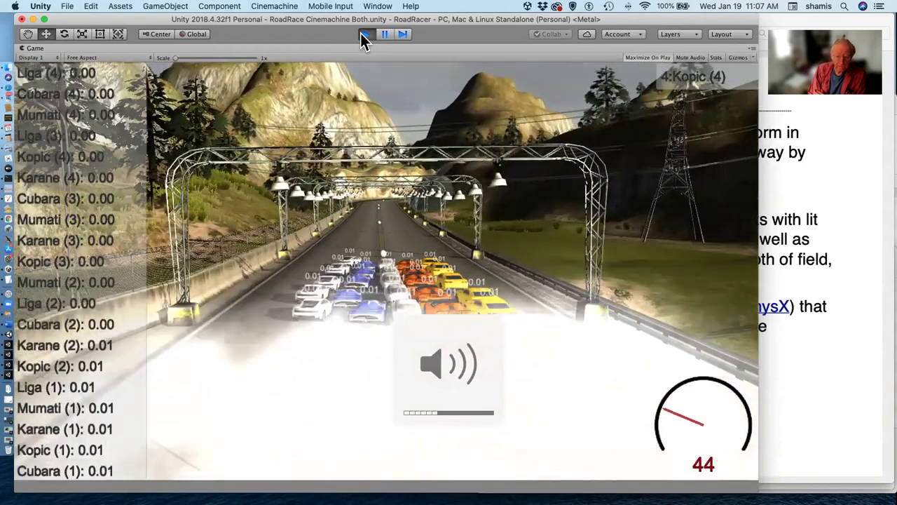
pyautogui.press('XF86AudioMute')
pyautogui.press('XF86AudioMute')
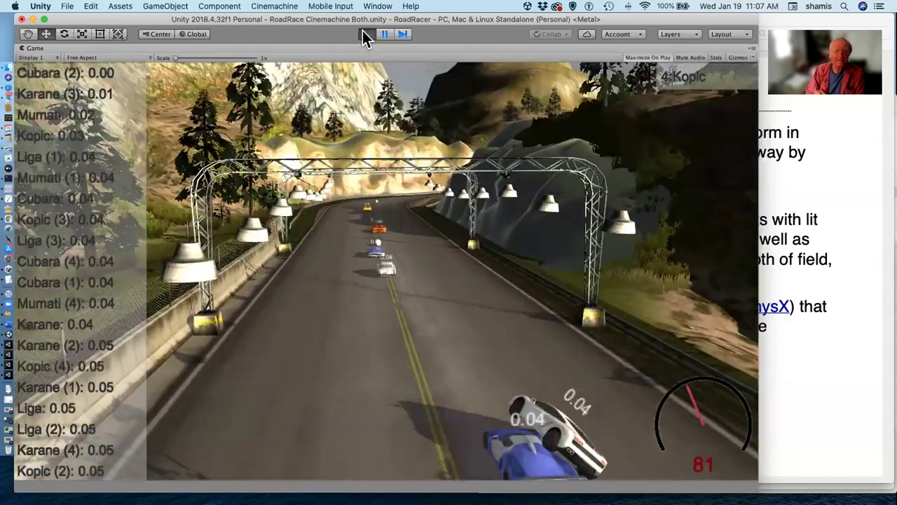
pyautogui.click(365, 33)
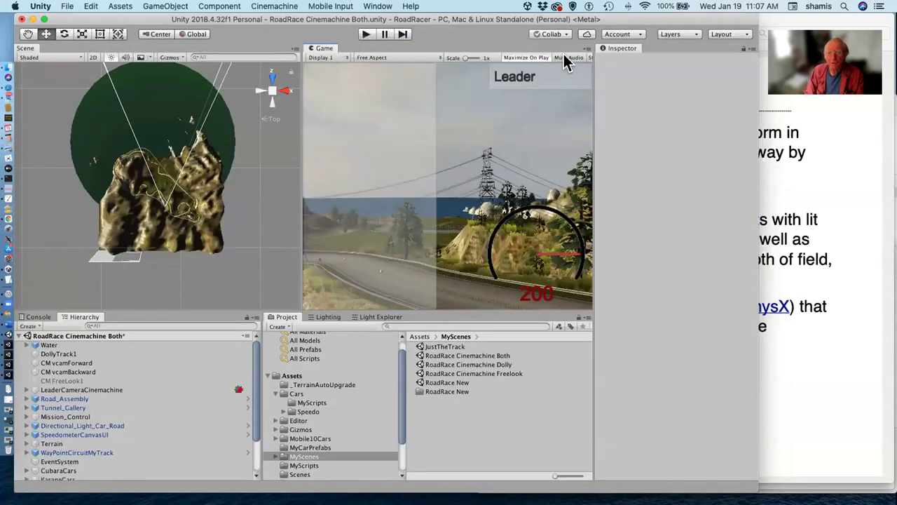
pyautogui.click(366, 33)
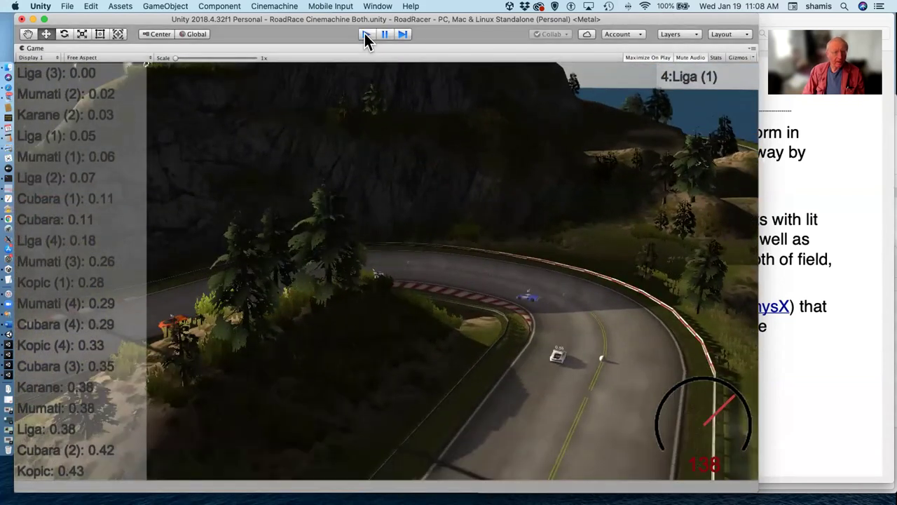
# Step: Stop the race demo and switch to the BootCamp_2019 Unity project
pyautogui.click(365, 34)
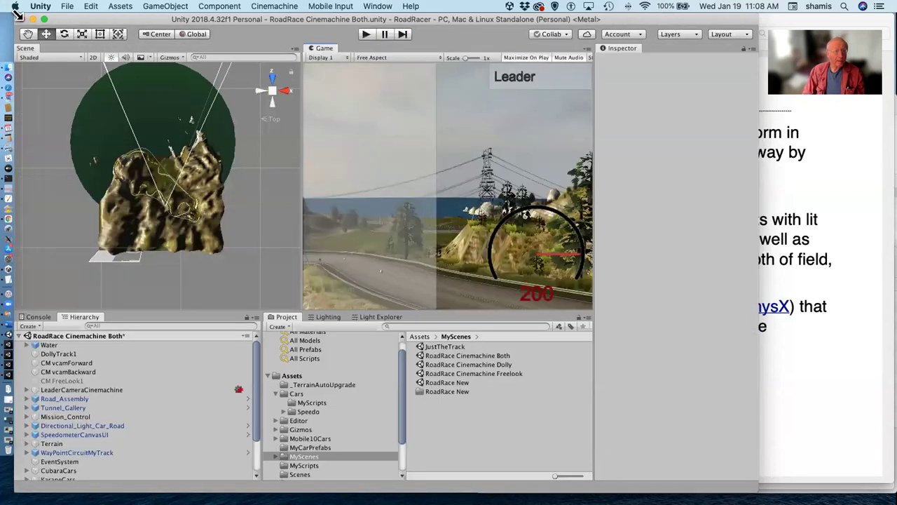
pyautogui.click(32, 19)
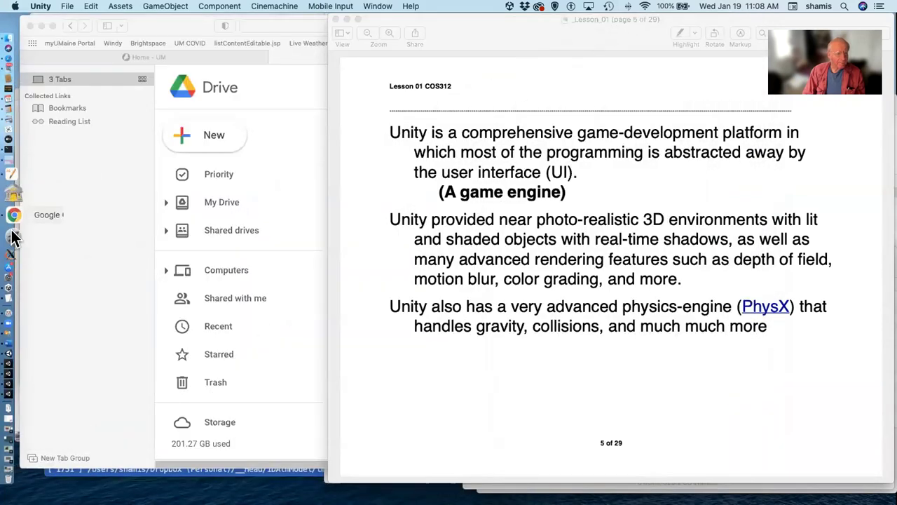
pyautogui.click(15, 350)
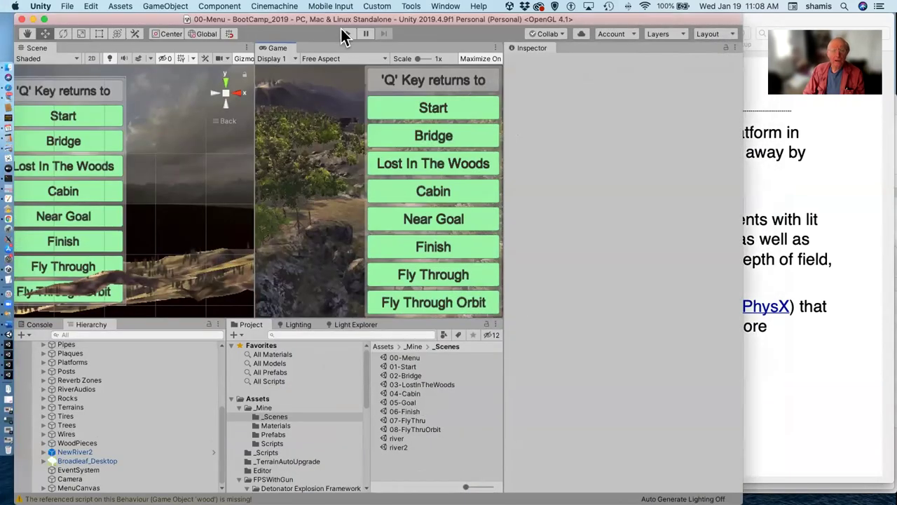
# Step: Run the 00-Menu scene with the Game view maximized and try the Fly Through Orbit Camera button
pyautogui.click(350, 33)
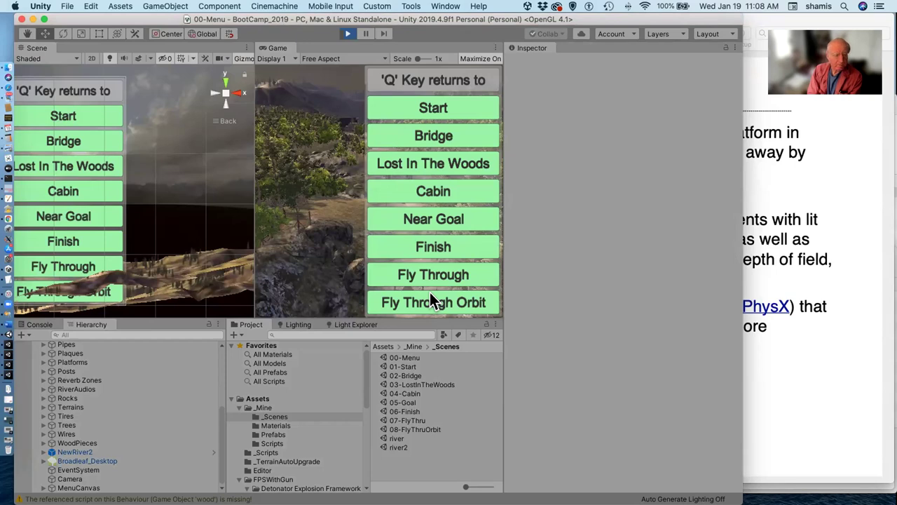
pyautogui.hotkey('shift', 'space')
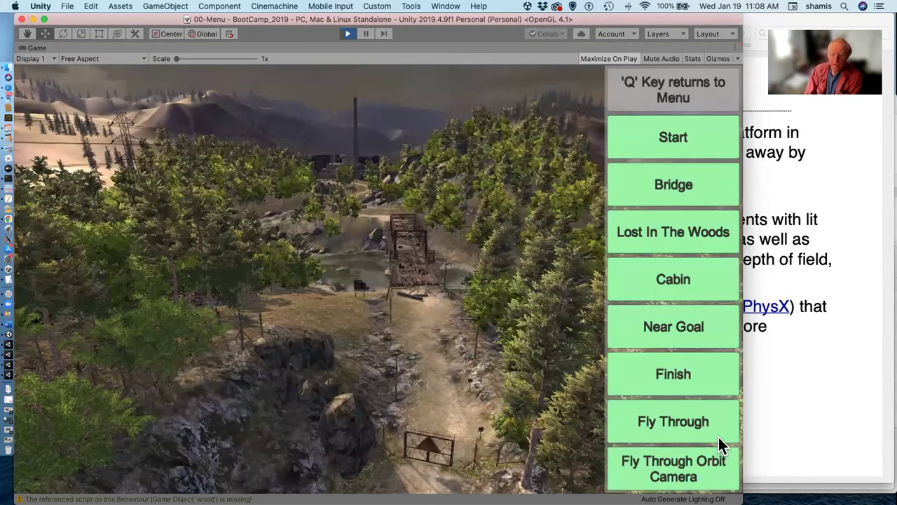
pyautogui.click(714, 444)
pyautogui.click(730, 464)
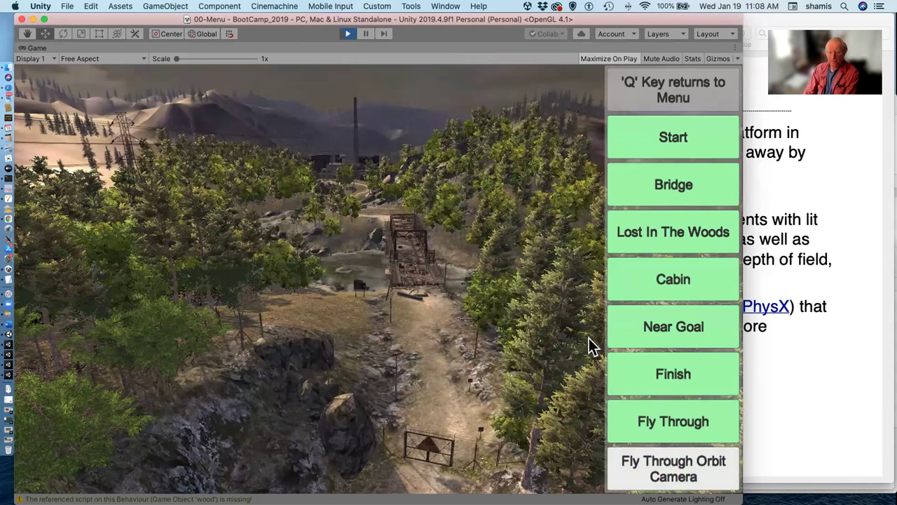
# Step: Launch the Fly Through Orbit Camera demo, switch the gun to Bullet Crazy, then return to the Lesson_01 PDF
pyautogui.click(720, 456)
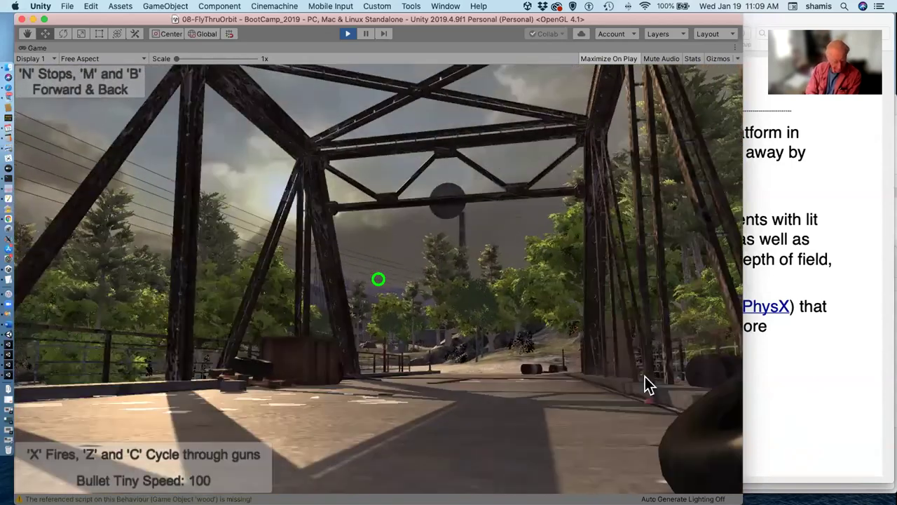
pyautogui.press('c')
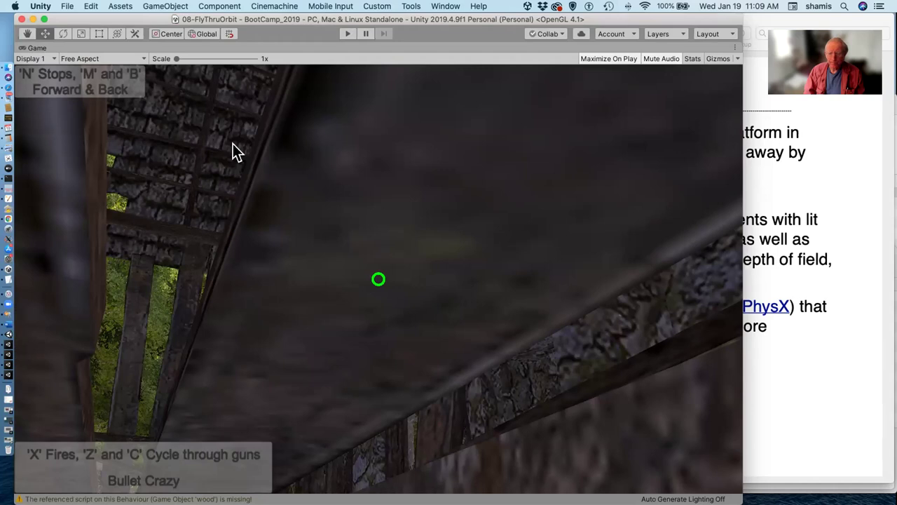
pyautogui.click(804, 410)
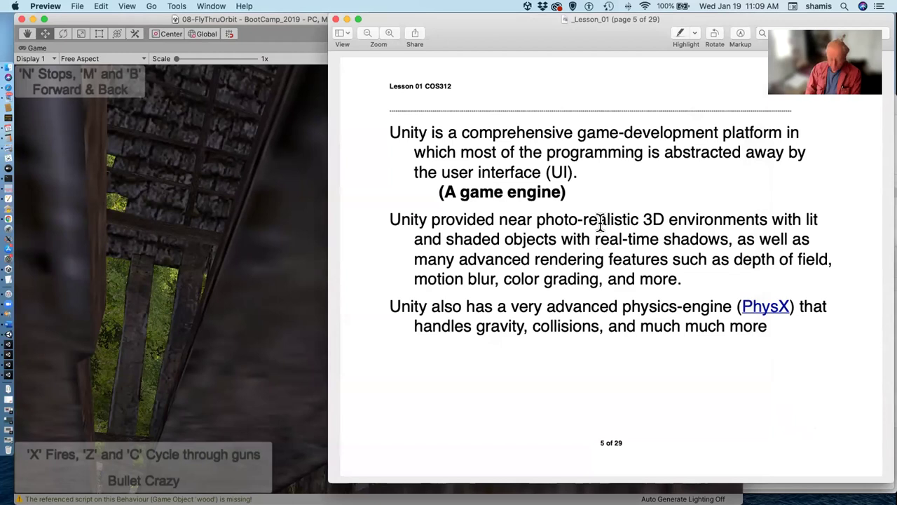
# Step: Advance the lesson PDF one page, then bring the BootCamp Unity editor back in front
pyautogui.press('Down')
pyautogui.press('Down')
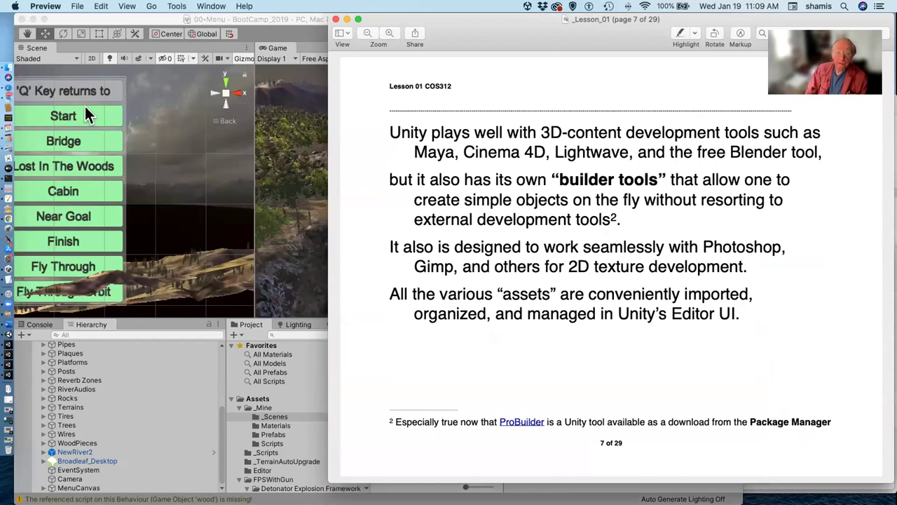
pyautogui.click(79, 21)
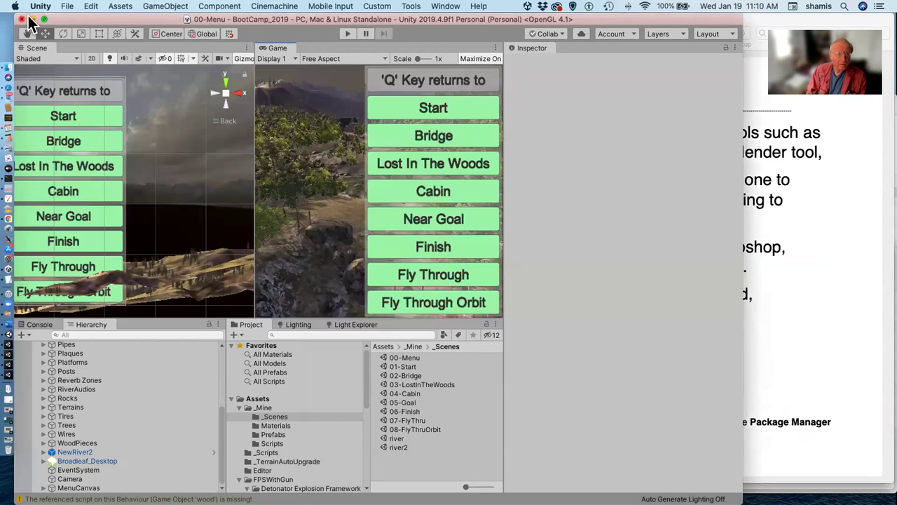
# Step: Quit the RoadRace editor without saving its scene changes, then quit the BootCamp editor too
pyautogui.click(13, 333)
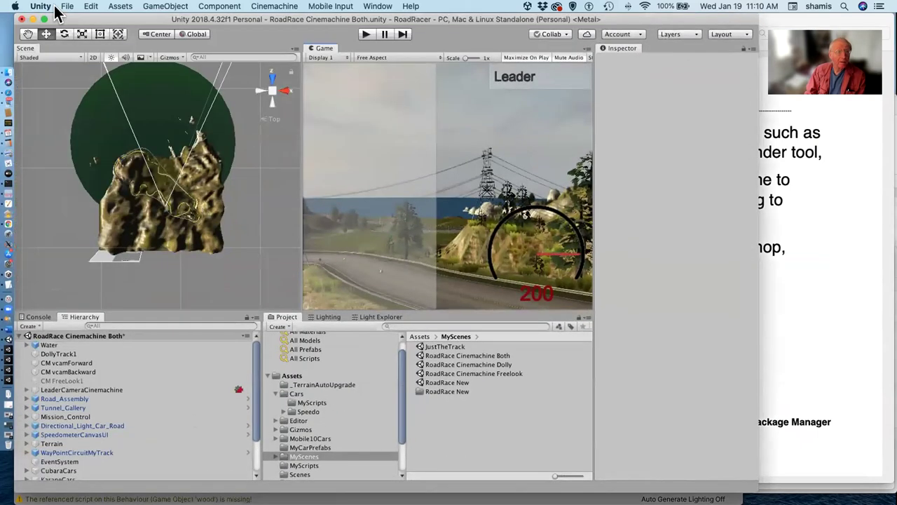
pyautogui.click(67, 7)
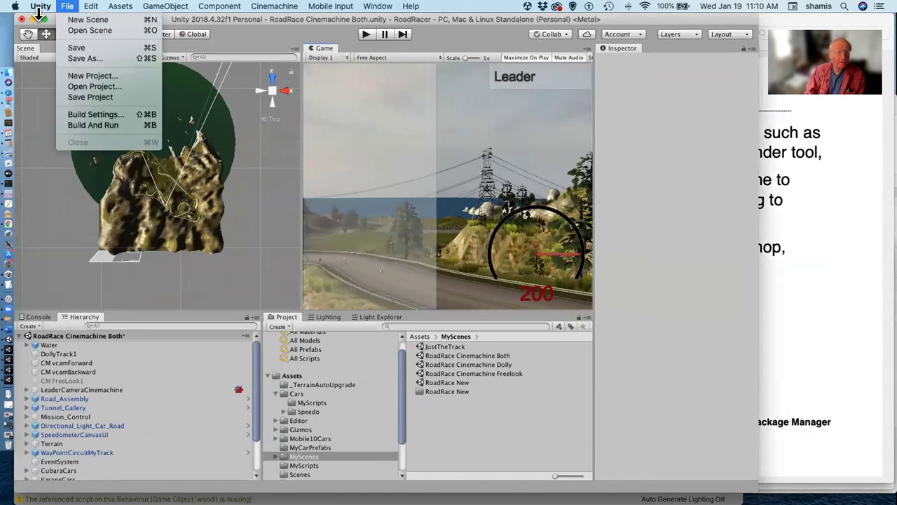
pyautogui.moveTo(39, 8)
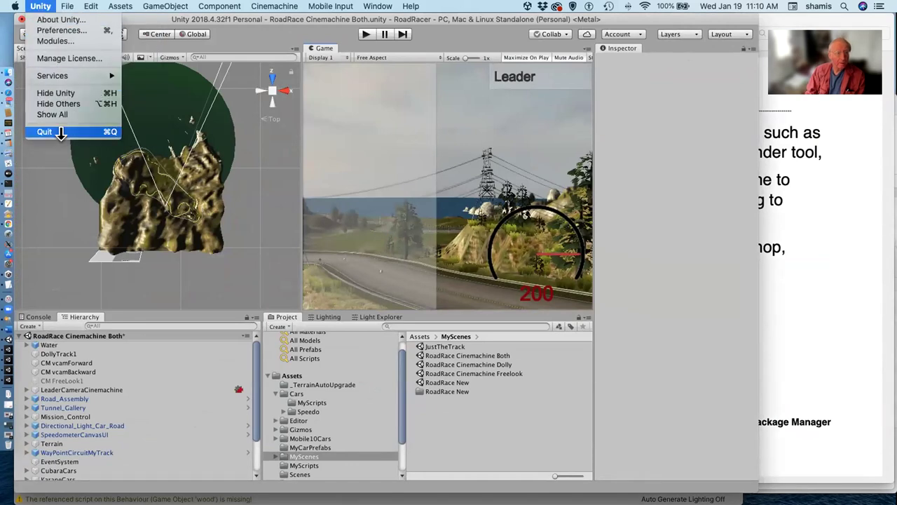
pyautogui.click(44, 132)
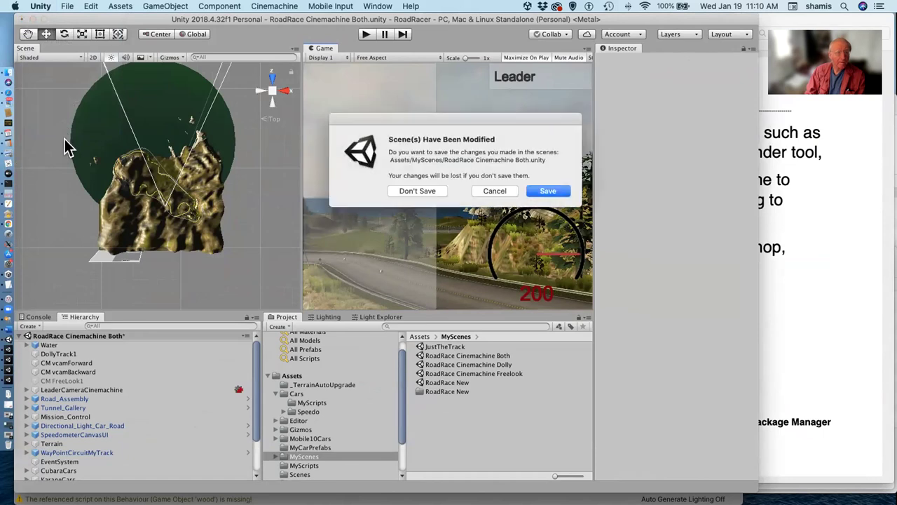
pyautogui.click(428, 191)
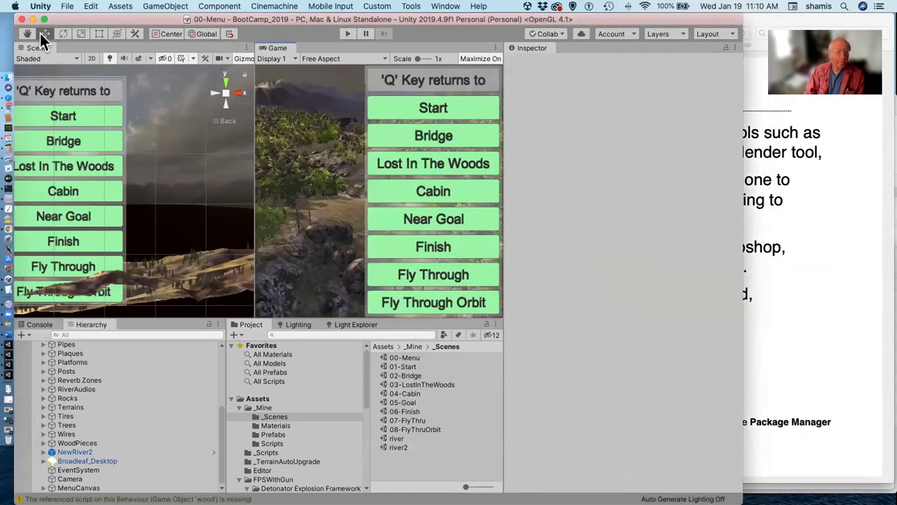
pyautogui.click(65, 6)
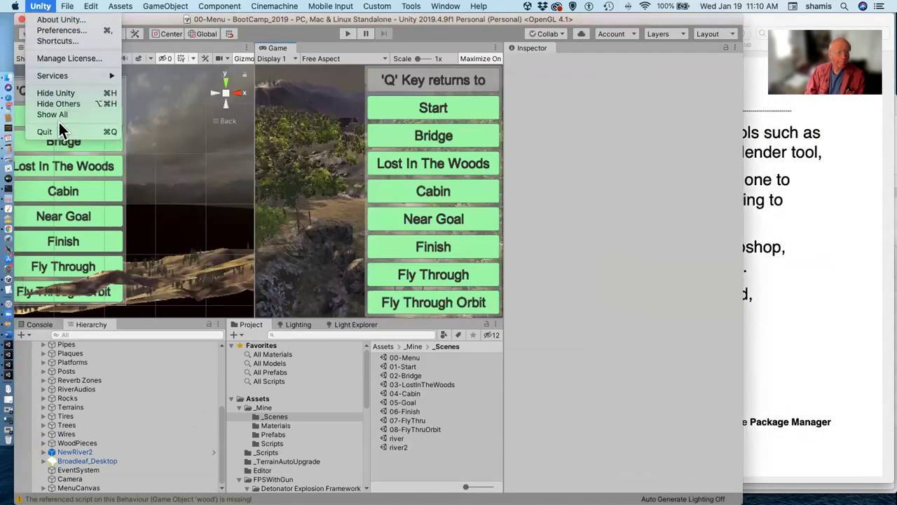
pyautogui.click(62, 131)
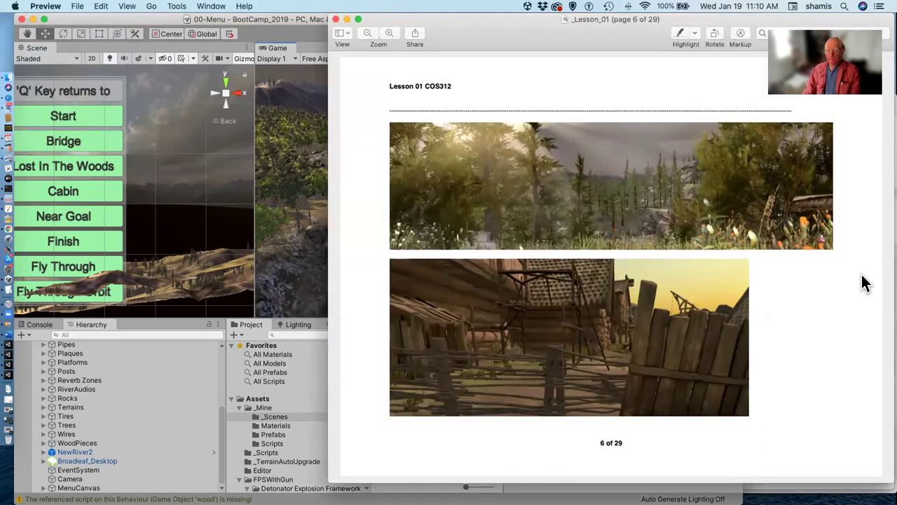
# Step: Advance the lesson through page 7 to page 8's list of Unity's built-in tools
pyautogui.press('Down')
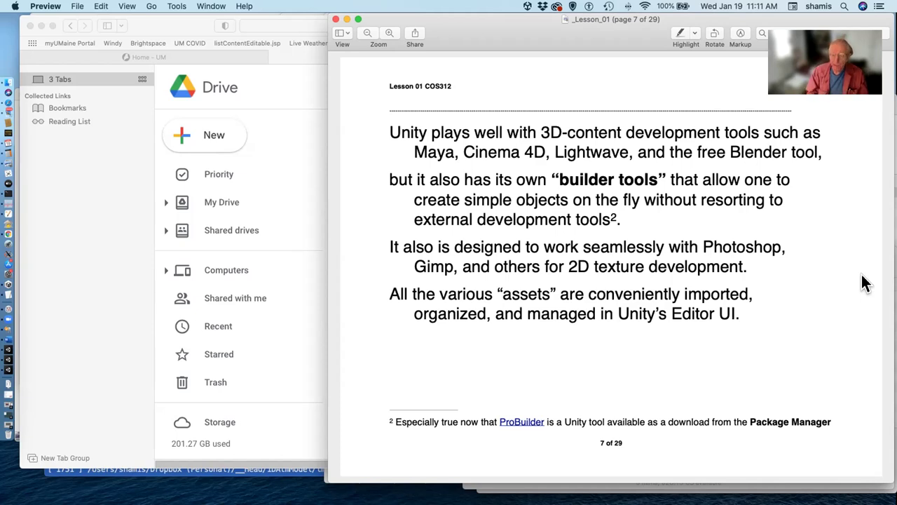
pyautogui.press('Down')
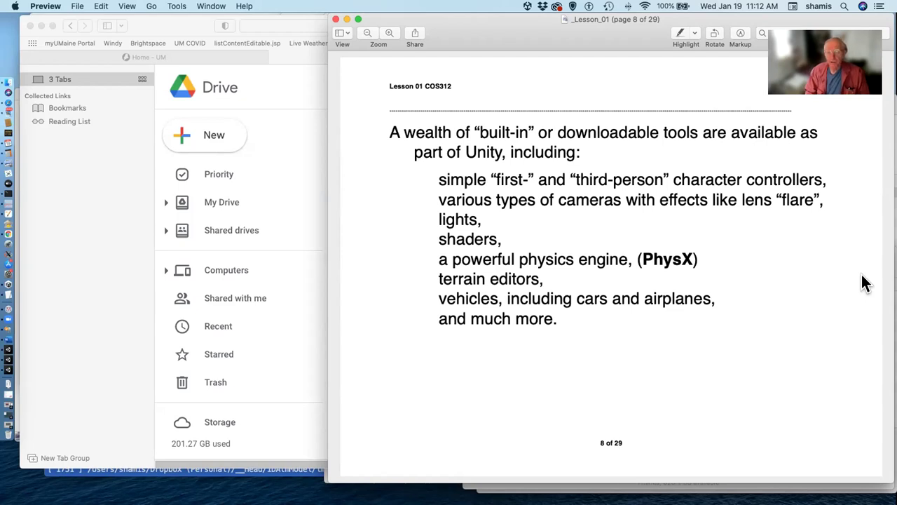
# Step: Advance the lesson PDF to page 9, whose footnote recommends learning C# over Unityscript
pyautogui.press('Down')
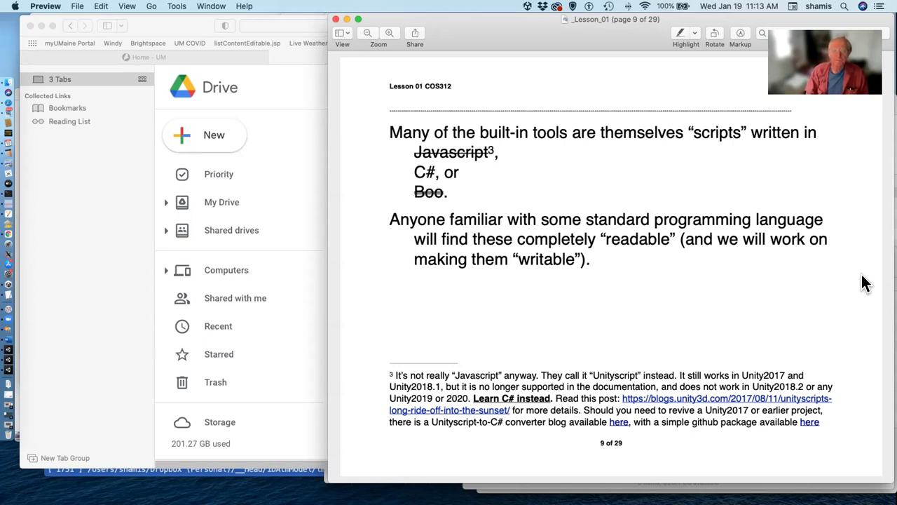
# Step: Advance the lesson PDF to page 10, about non-programmers using Unity's pre-packaged assets
pyautogui.press('Down')
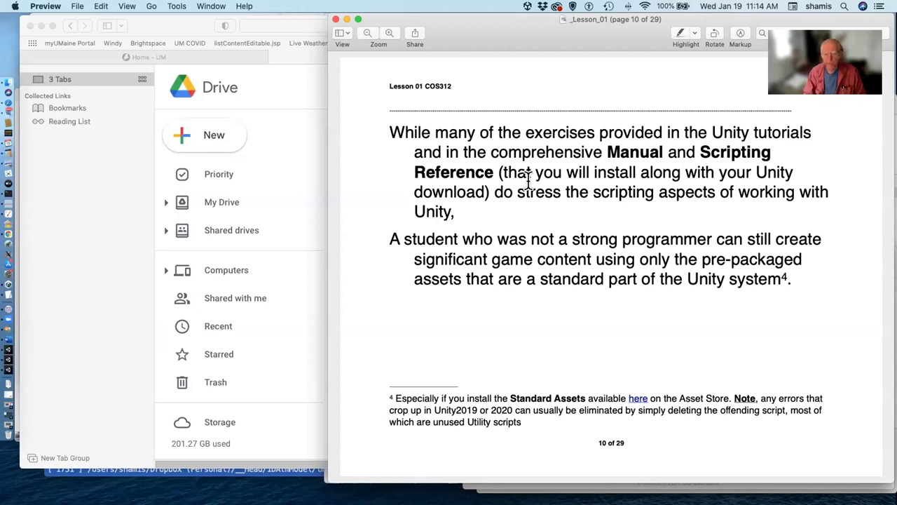
pyautogui.press('Down')
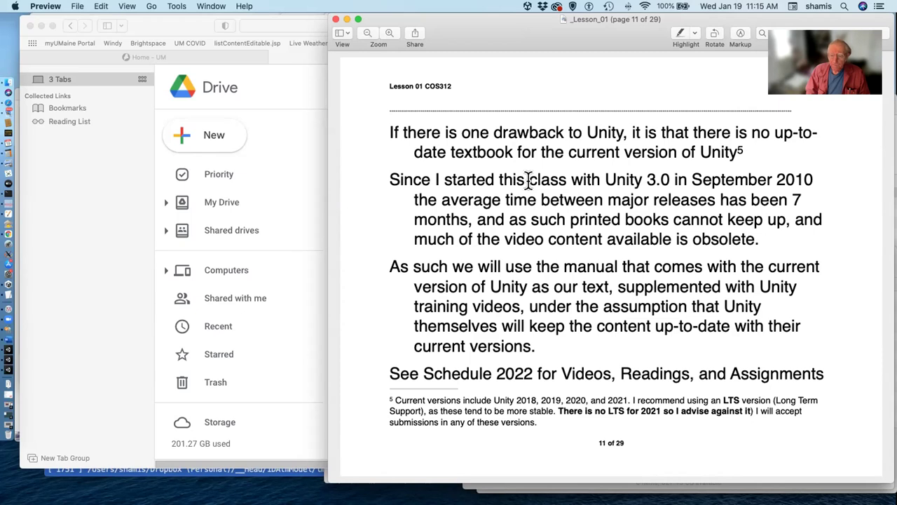
pyautogui.press('Down')
# Step: Flip back to page 11, then return to page 12, the Week 1 readings page
pyautogui.press('Up')
pyautogui.press('Down')
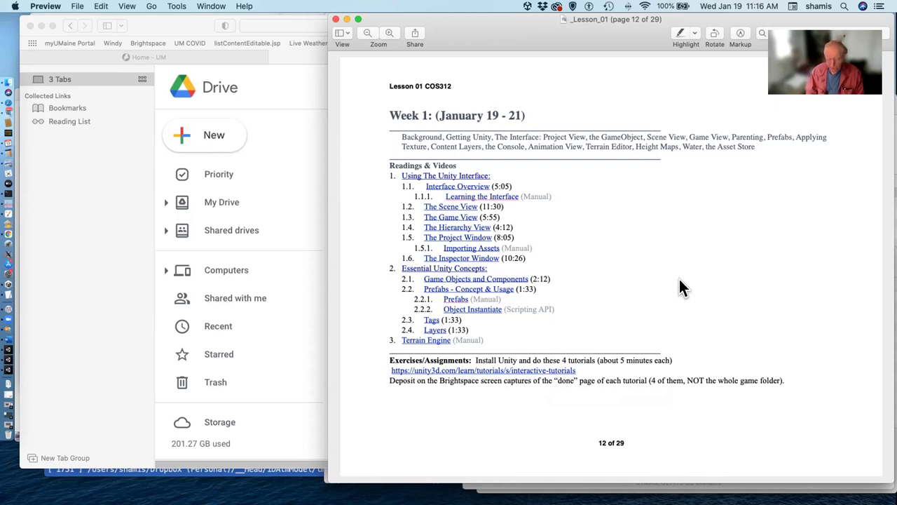
pyautogui.press('Down')
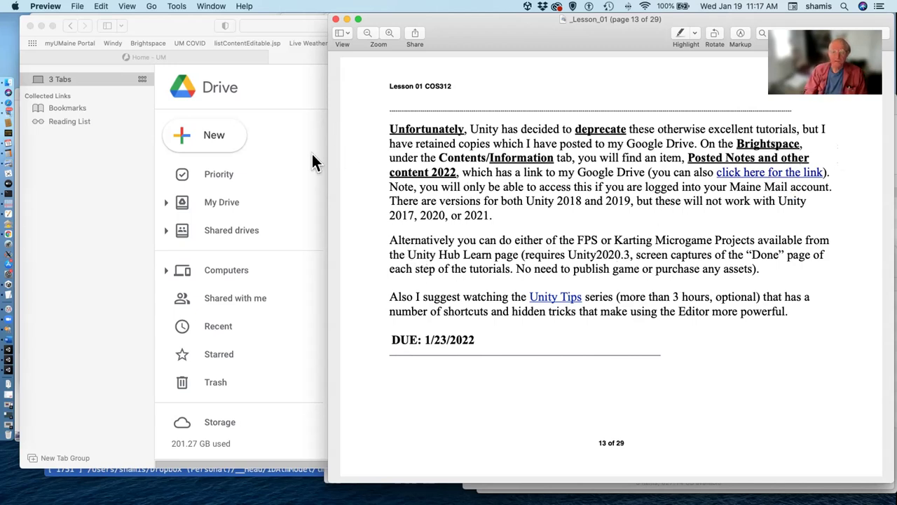
# Step: Open Assignment_1_Tutorials > Unity_2019 in Google Drive to view the four tutorials, then return to the PDF
pyautogui.click(311, 241)
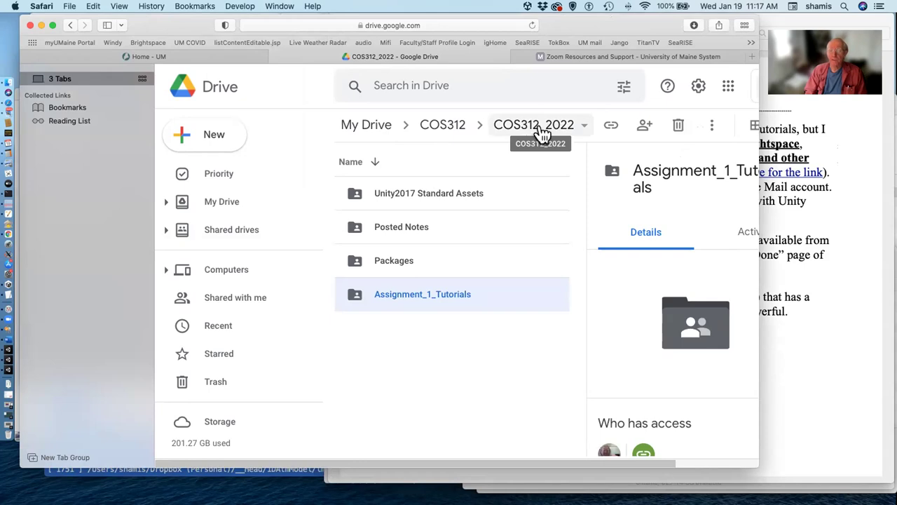
pyautogui.doubleClick(446, 293)
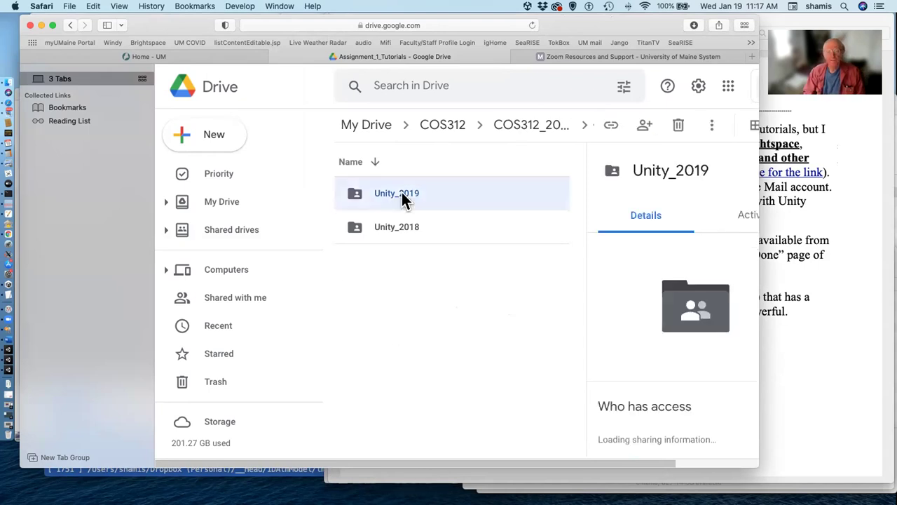
pyautogui.doubleClick(401, 195)
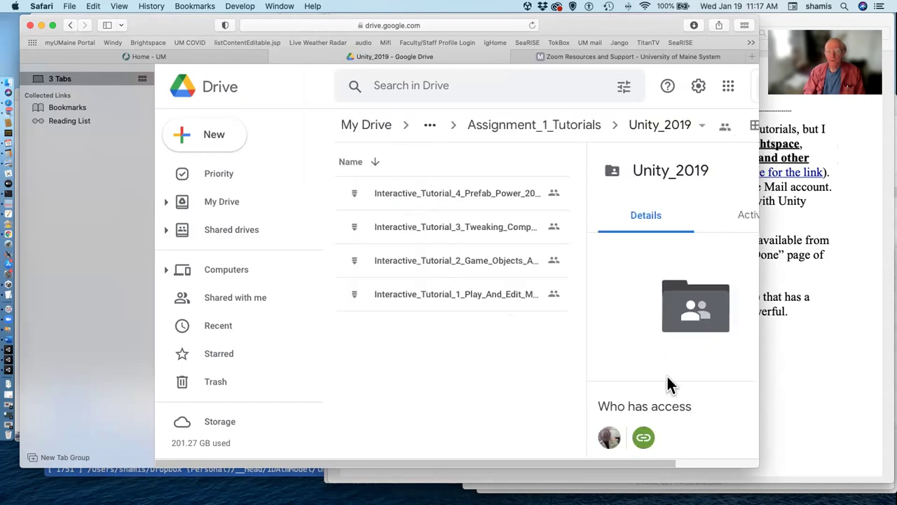
pyautogui.click(816, 333)
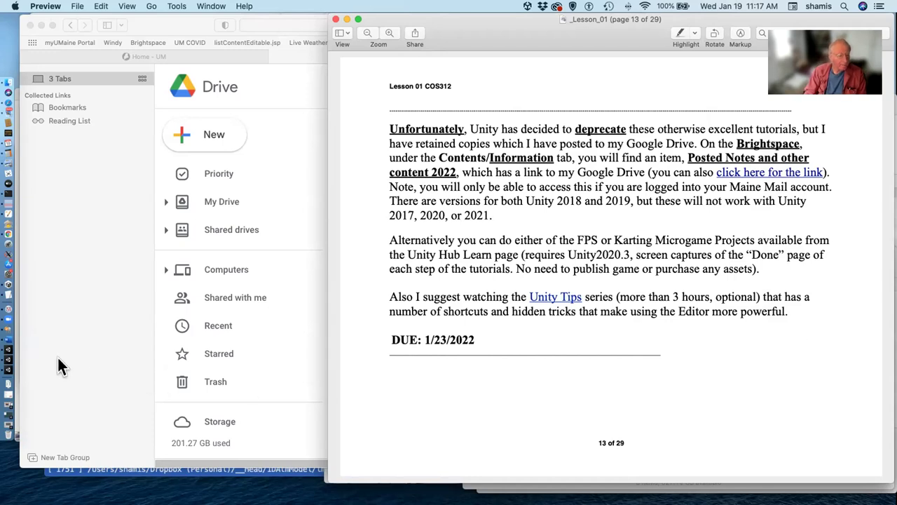
# Step: Show the Unity editor with the Karting project's MainScene, then return to the lesson PDF
pyautogui.click(12, 351)
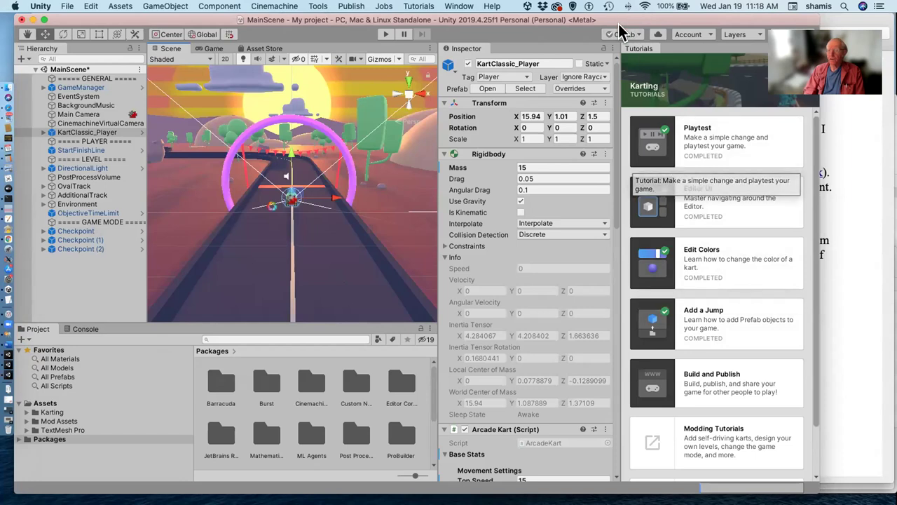
pyautogui.click(835, 264)
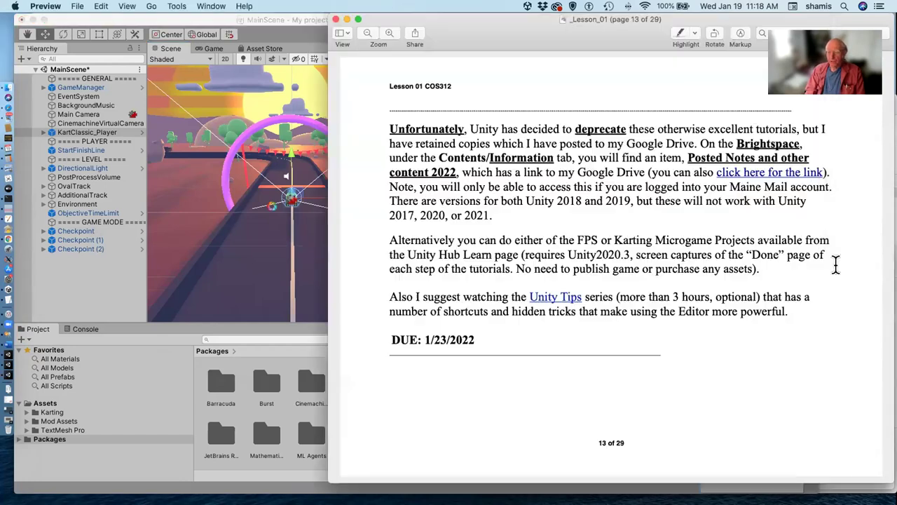
# Step: Start a new project in Unity Hub and filter to Learning templates: LEGO, 2D Platformer, Karting, FPS
pyautogui.click(14, 289)
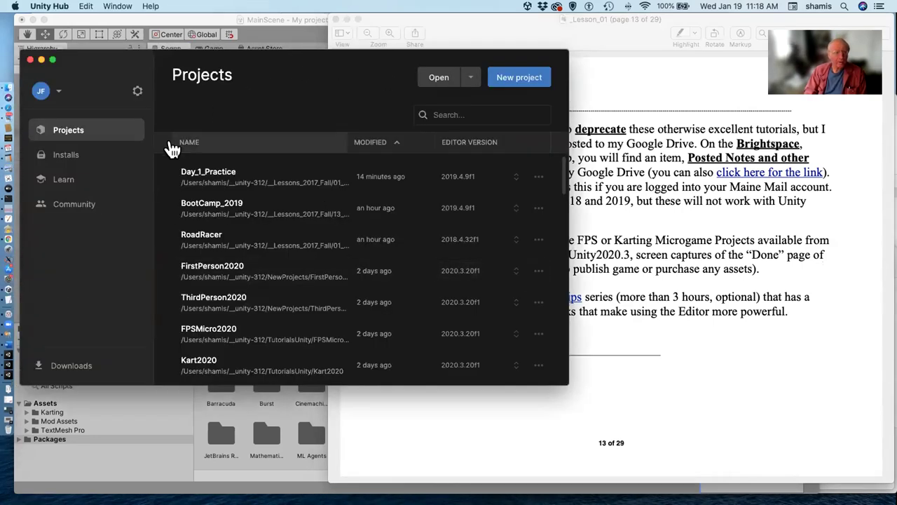
pyautogui.click(103, 184)
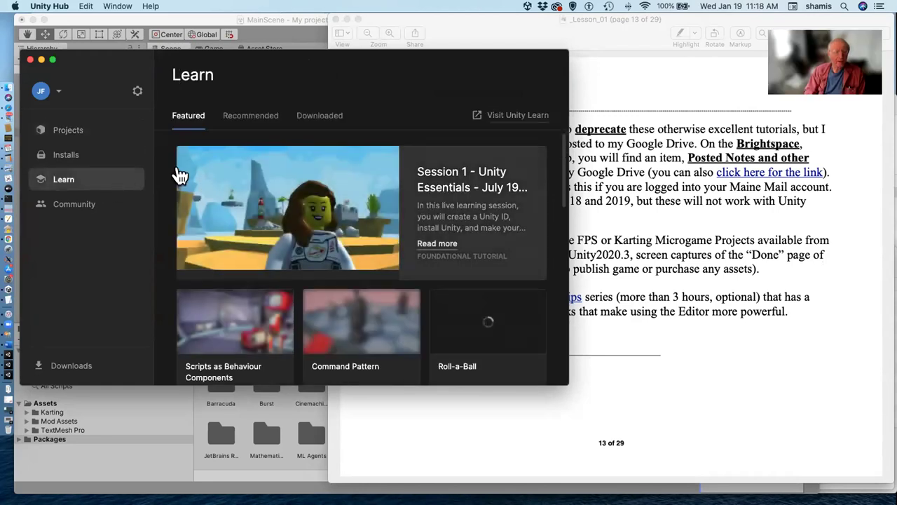
pyautogui.click(85, 136)
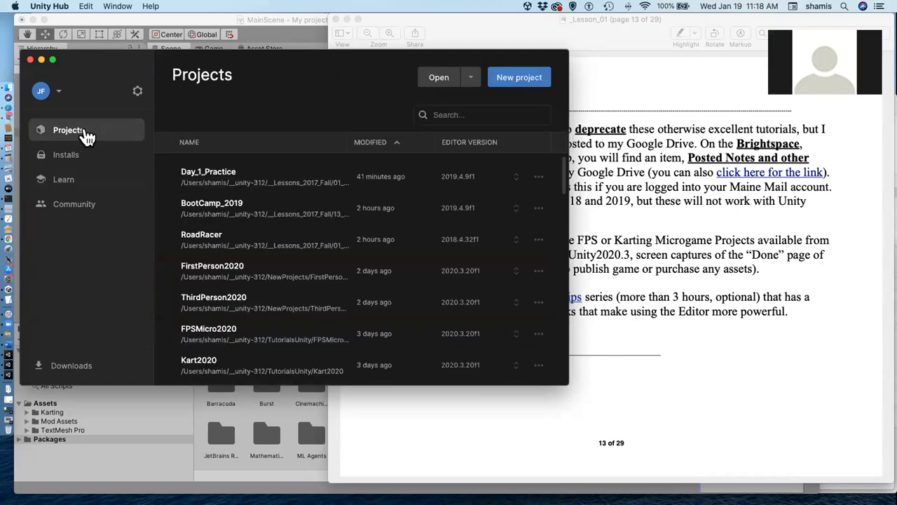
pyautogui.click(537, 76)
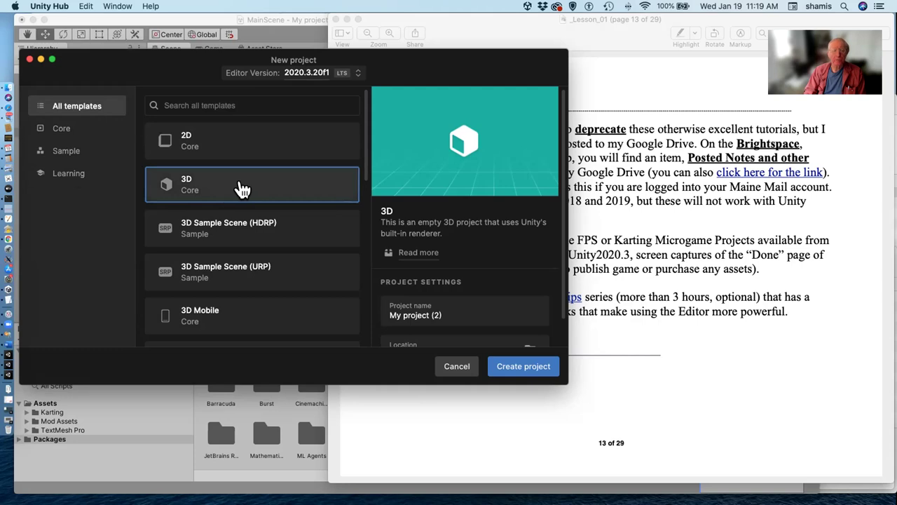
pyautogui.click(80, 177)
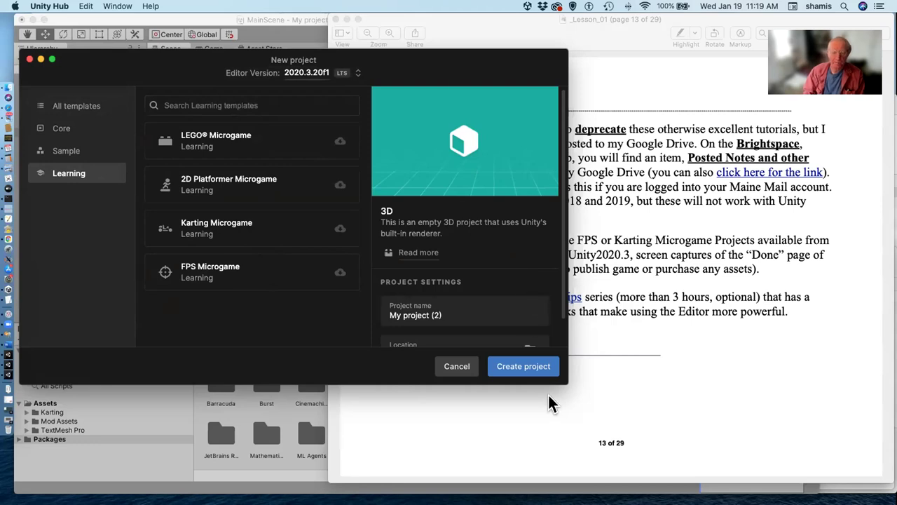
# Step: Cancel the New project window and bring the Lesson_01 PDF back to the front
pyautogui.click(452, 370)
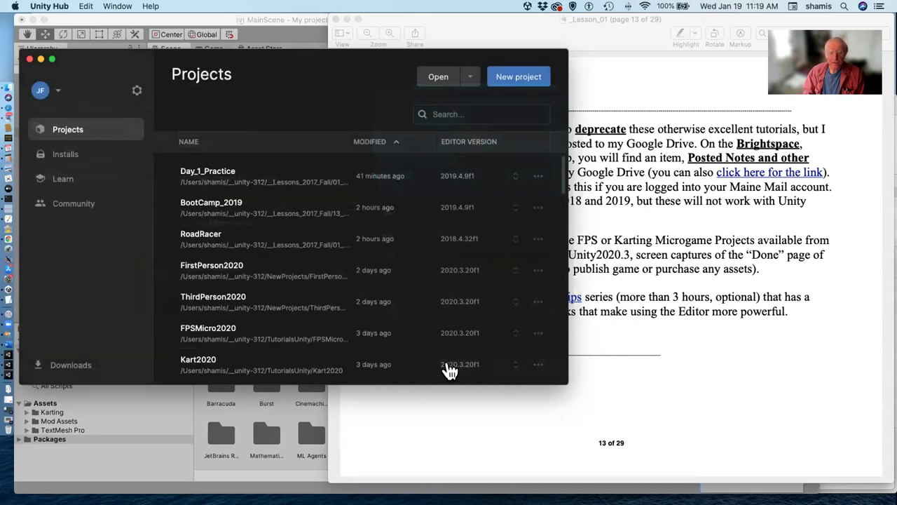
pyautogui.click(675, 356)
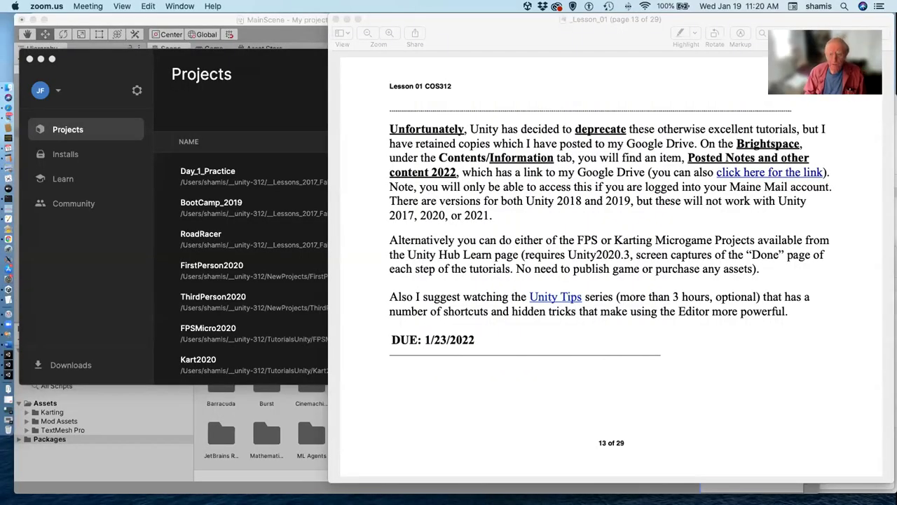
# Step: Page back and forth through the lesson PDF, settling on page 14 about broken links
pyautogui.click(587, 427)
pyautogui.press('Up')
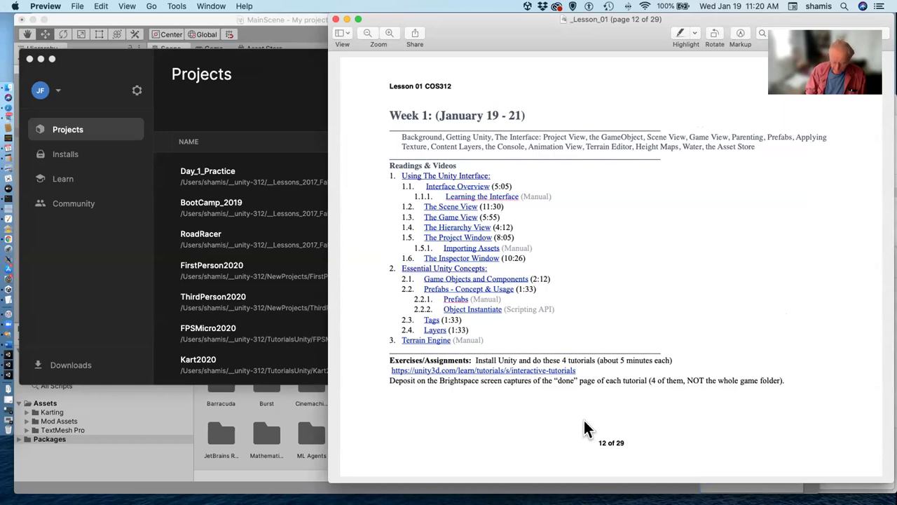
pyautogui.press('Down')
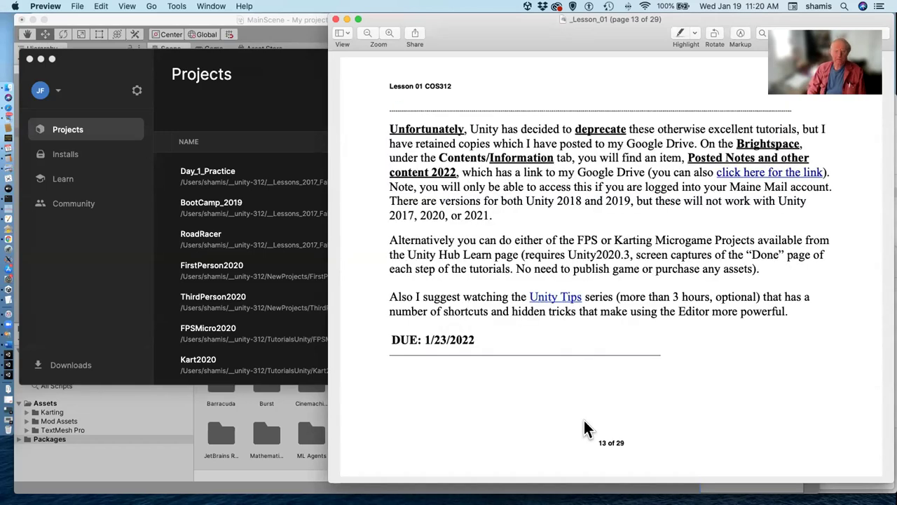
pyautogui.press('Down')
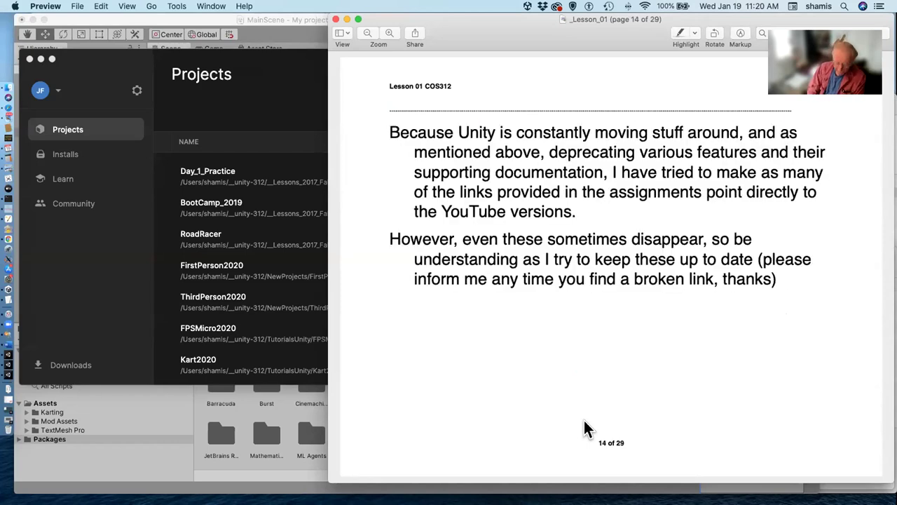
pyautogui.press('Up')
pyautogui.press('Up')
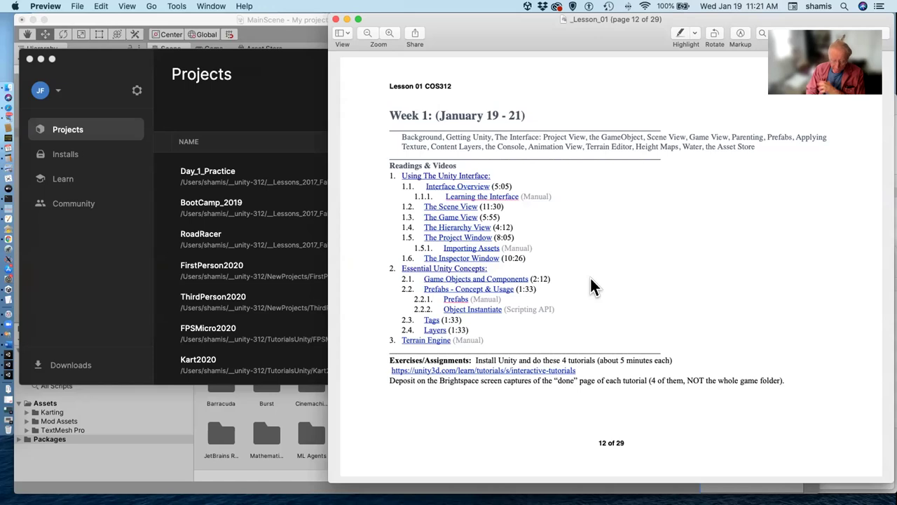
pyautogui.press('Down')
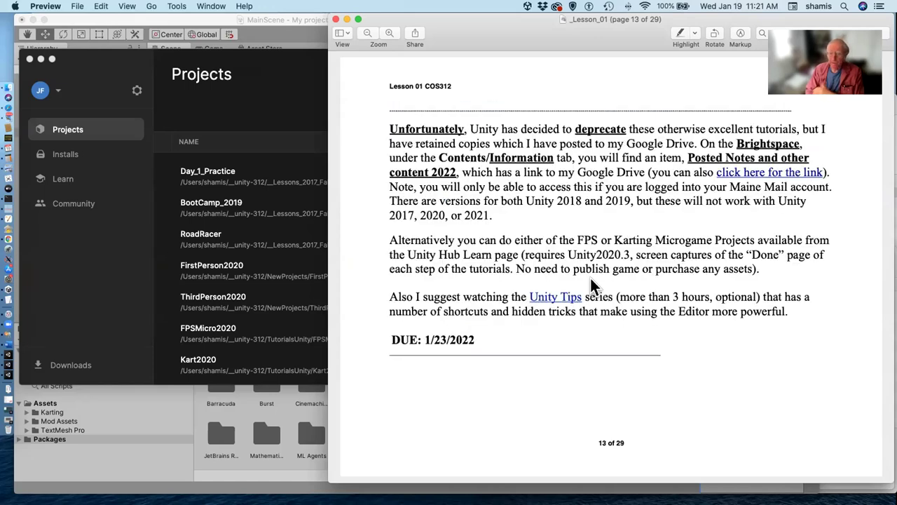
pyautogui.press('Down')
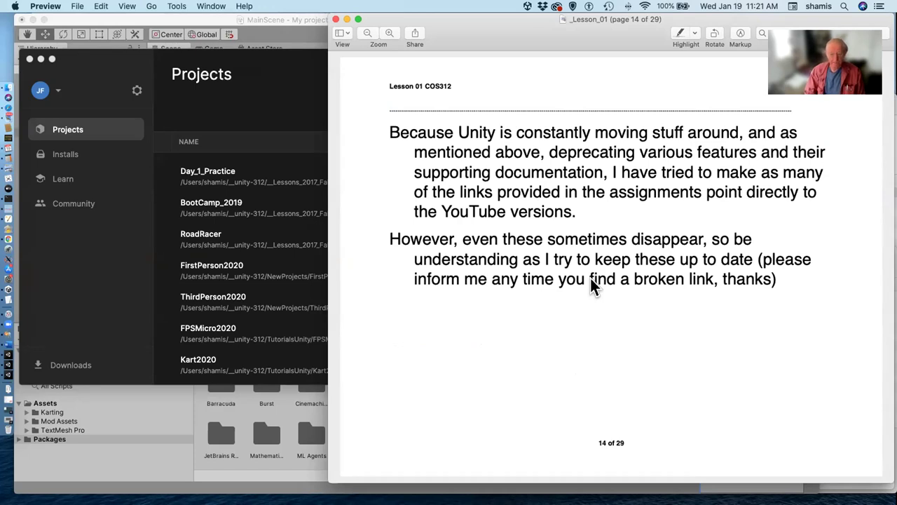
# Step: Advance from page 14 through page 15 to page 16, Getting Started
pyautogui.press('Down')
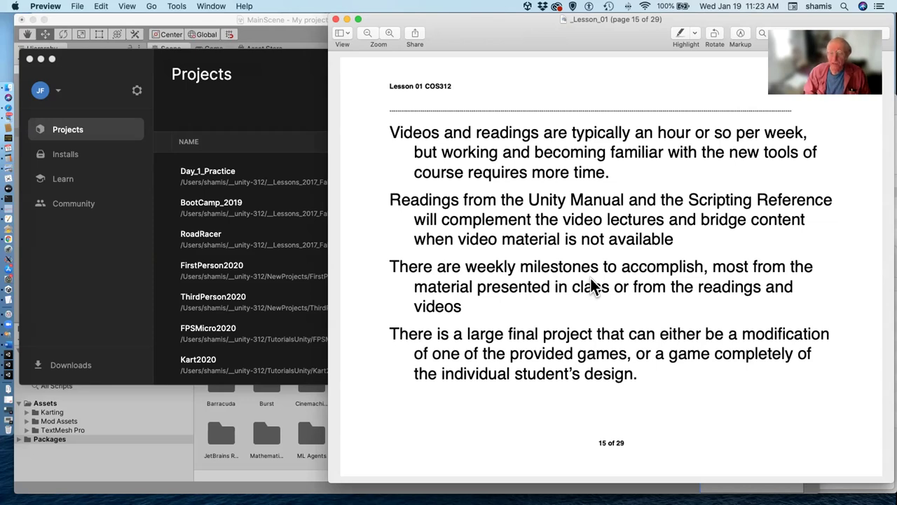
pyautogui.press('Down')
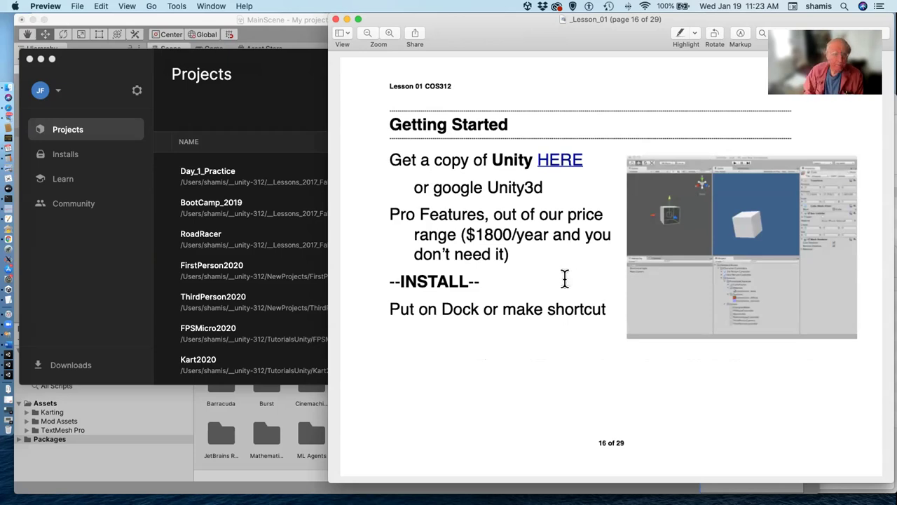
# Step: Switch Preview to the _Lesson_01_EditorChoice document from the Window menu
pyautogui.click(205, 6)
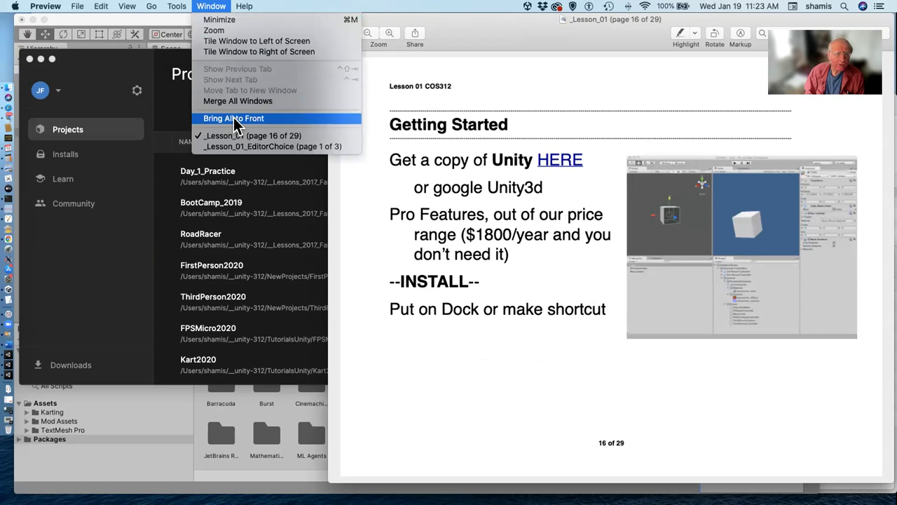
pyautogui.click(254, 146)
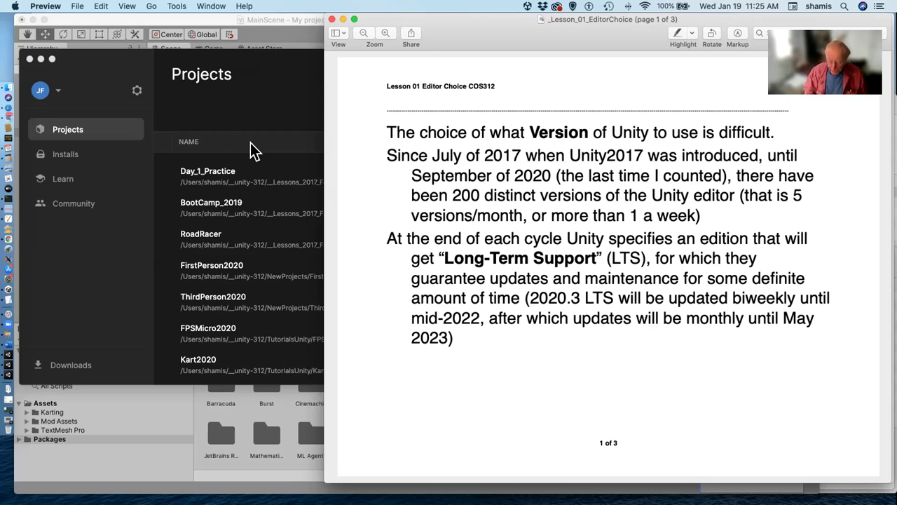
# Step: Move to page 2 of 3, recommending the latest 2019 or 2020 LTS release
pyautogui.press('Down')
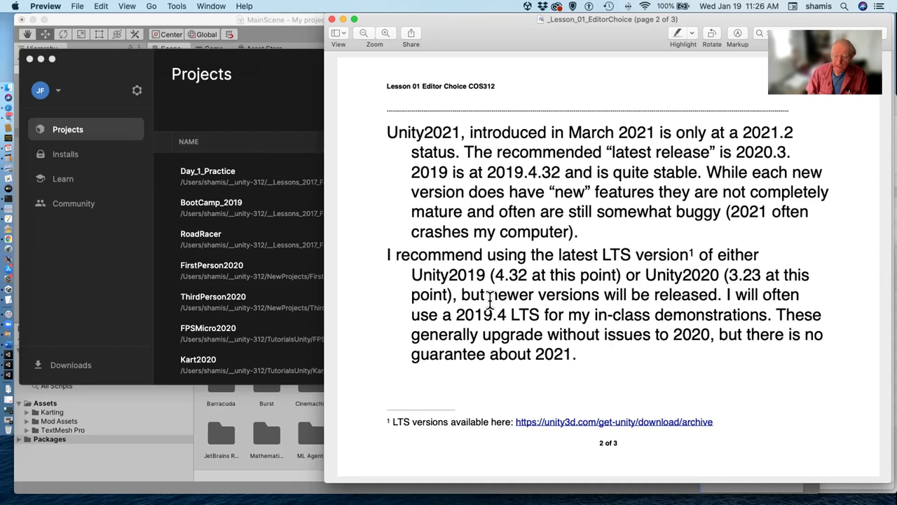
pyautogui.press('Down')
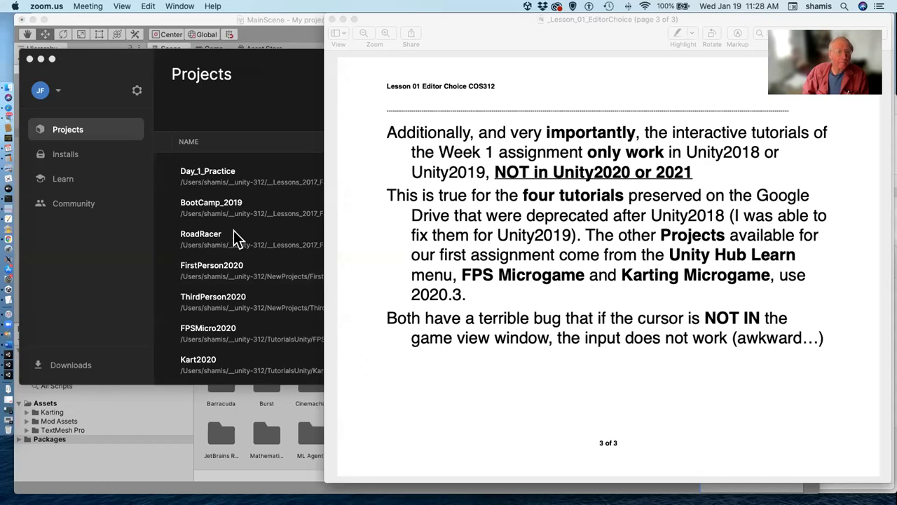
# Step: Show the _Lesson_01 slides at page 16 of 29, then bring Unity Hub's Projects list forward
pyautogui.click(182, 7)
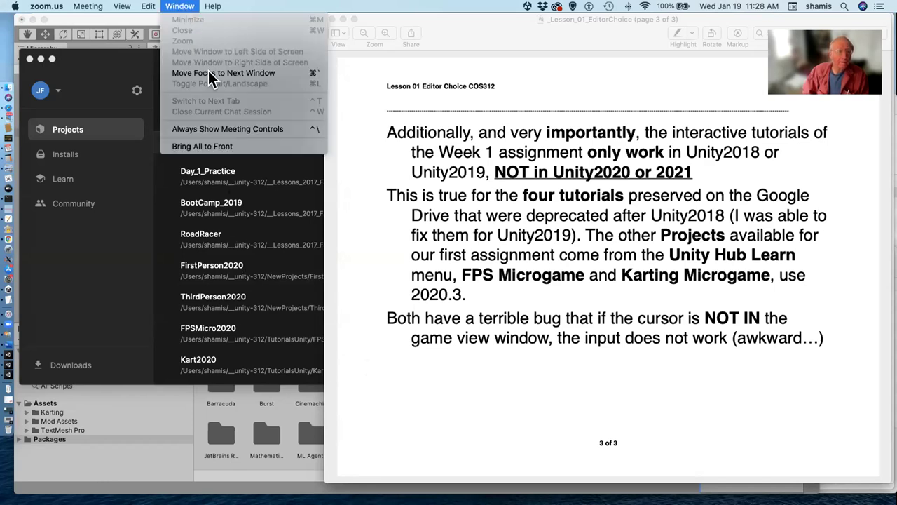
pyautogui.click(401, 175)
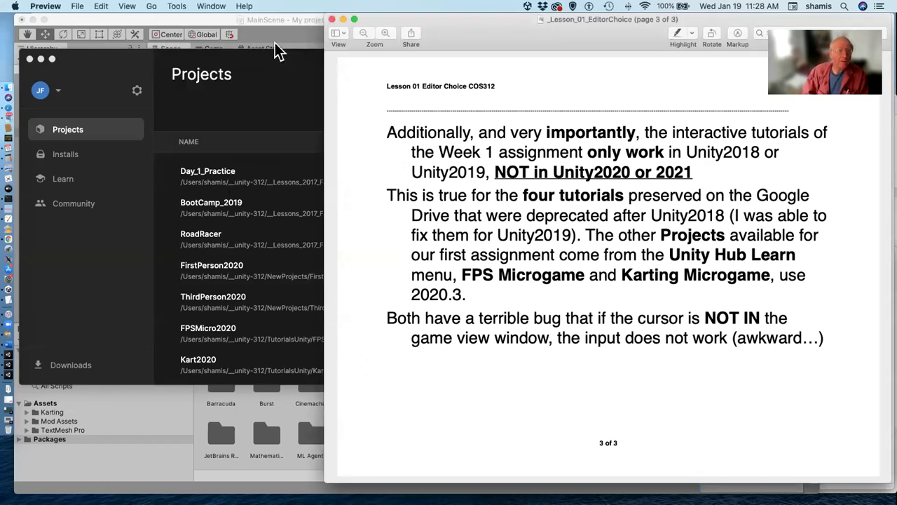
pyautogui.click(212, 6)
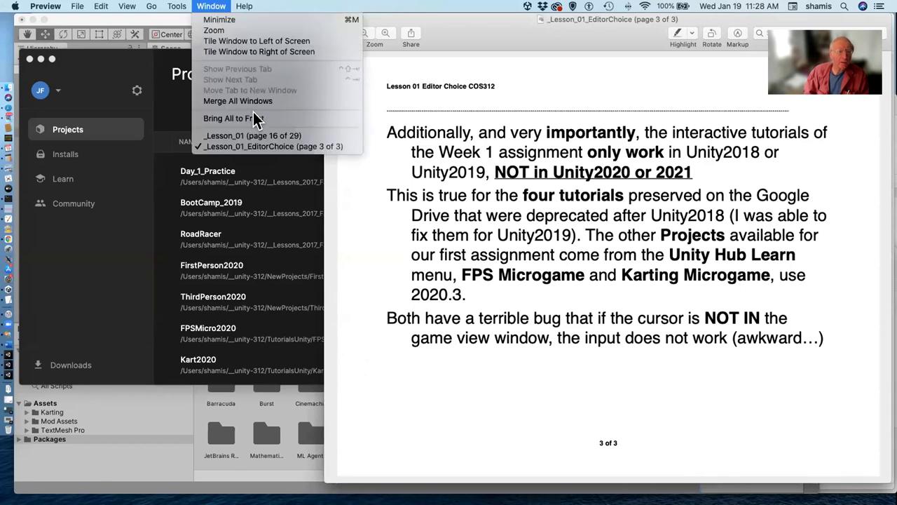
pyautogui.click(270, 135)
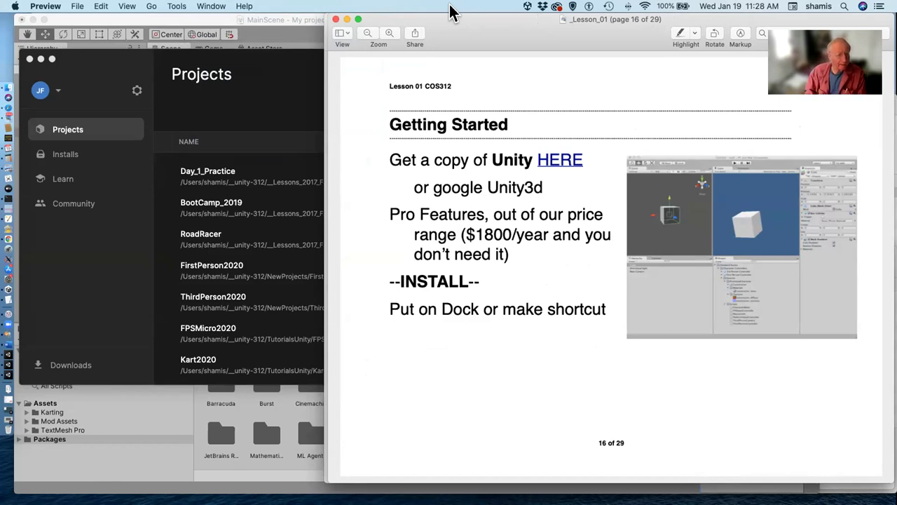
pyautogui.click(10, 290)
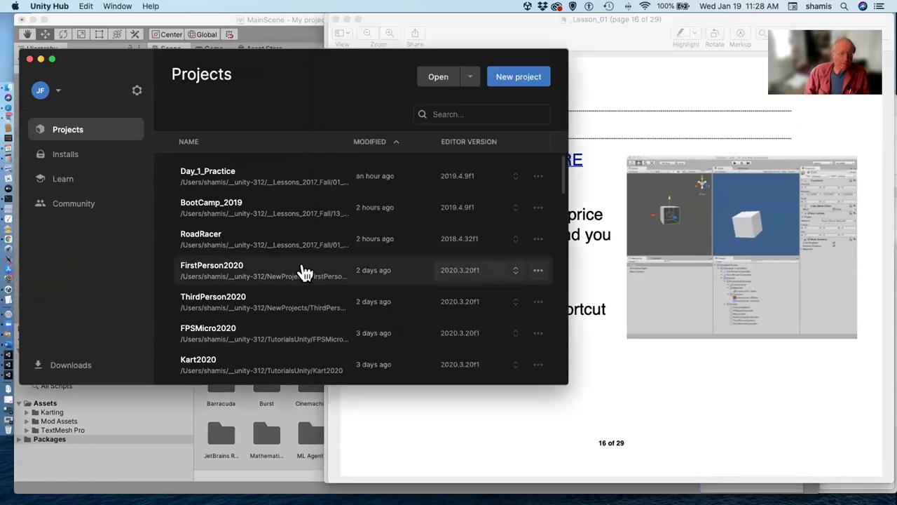
# Step: Open the Installs page and scroll through the editors, 2021.2.4f1 down to 5.6.7f1
pyautogui.click(102, 158)
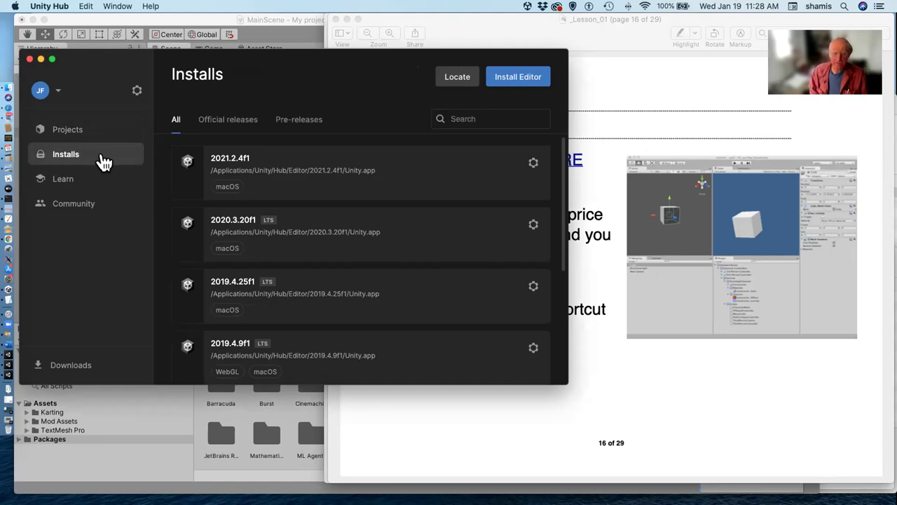
pyautogui.scroll(-5, 232, 223)
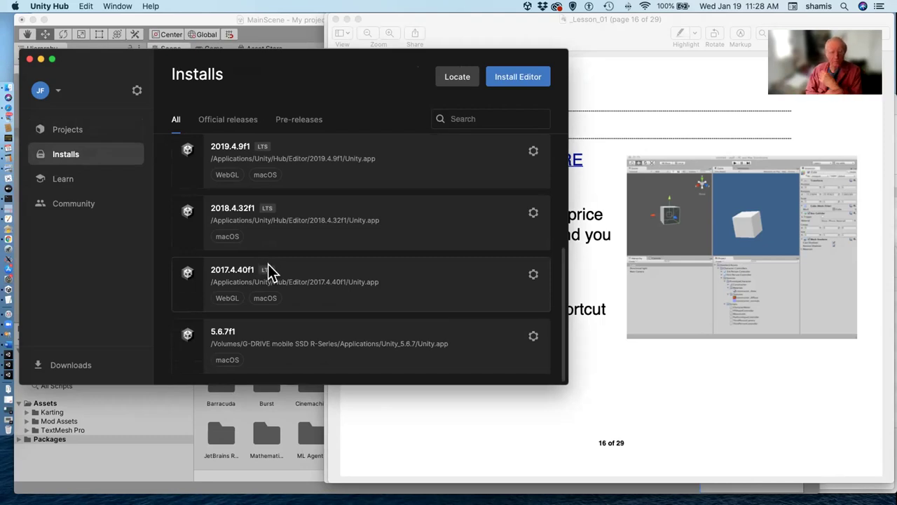
pyautogui.scroll(4, 271, 272)
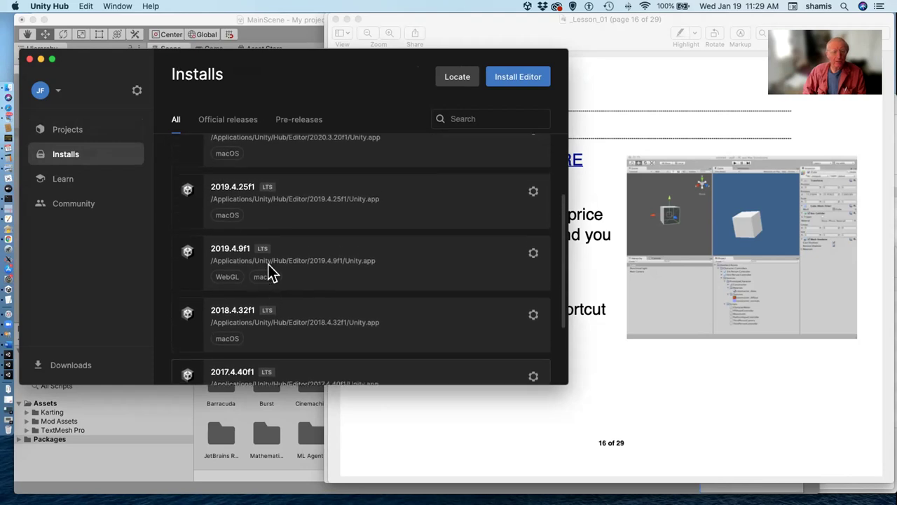
pyautogui.scroll(2, 268, 264)
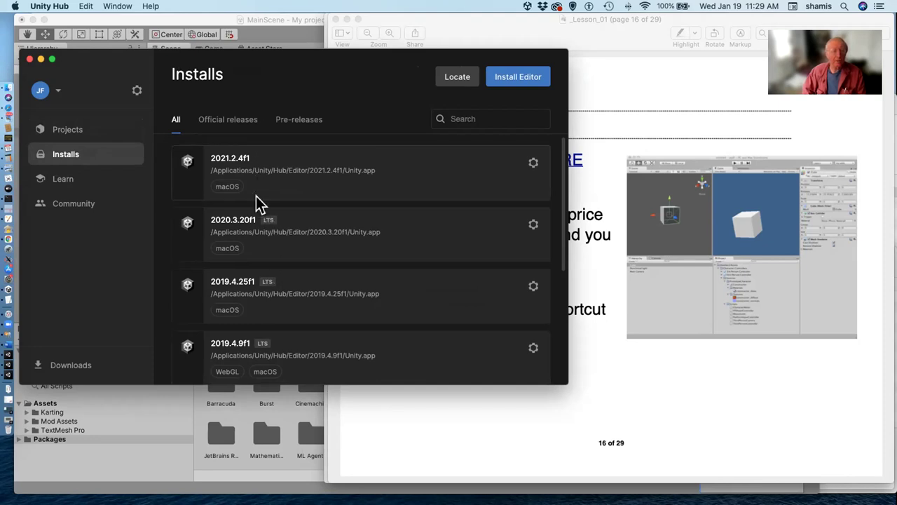
pyautogui.scroll(-1, 412, 265)
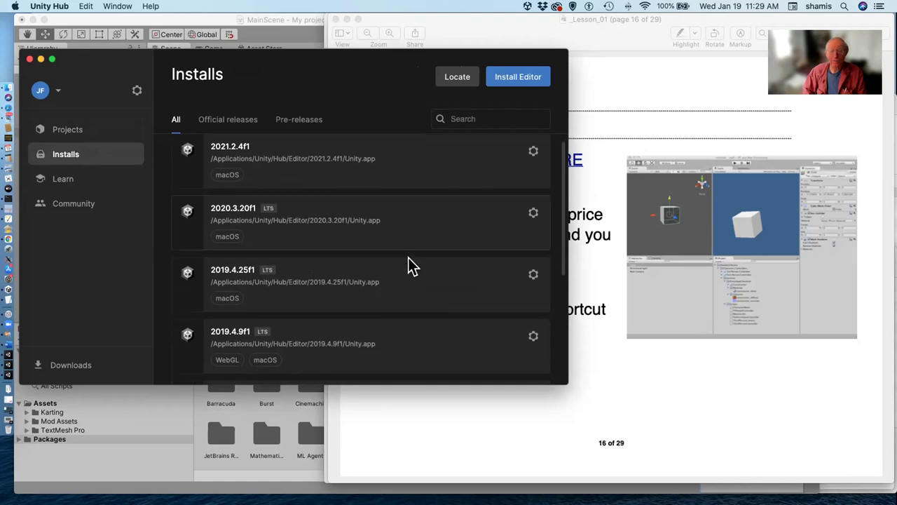
pyautogui.scroll(-5, 412, 265)
pyautogui.scroll(6, 412, 265)
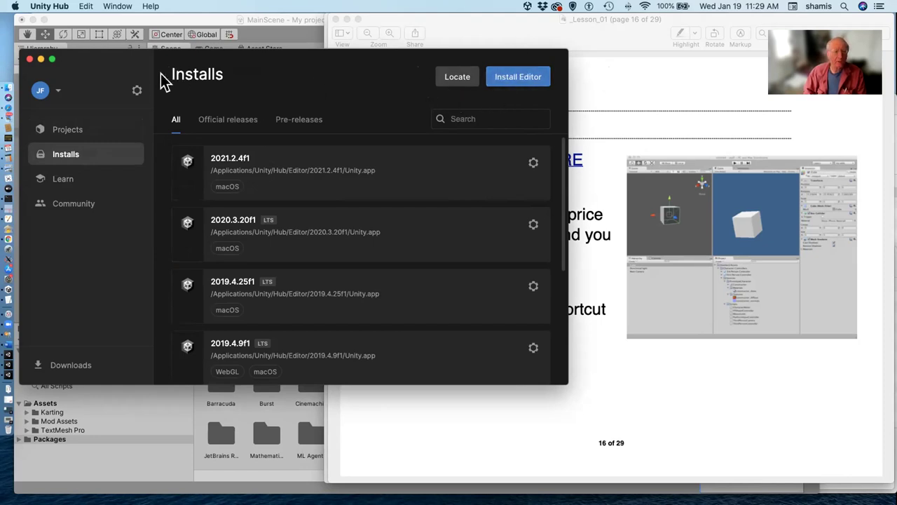
# Step: Return to the Projects list showing Day_1_Practice, BootCamp_2019 and RoadRacer
pyautogui.click(105, 132)
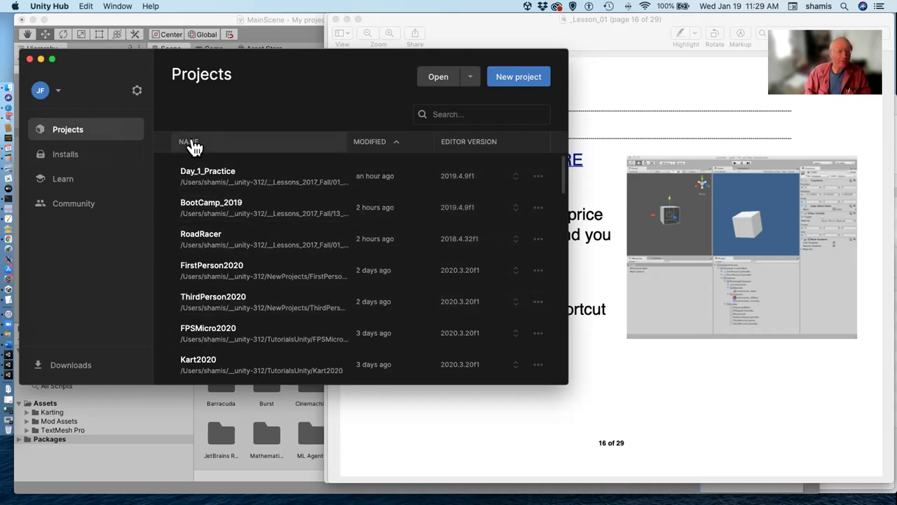
# Step: Browse the Learn page of featured tutorials and learning projects
pyautogui.click(72, 181)
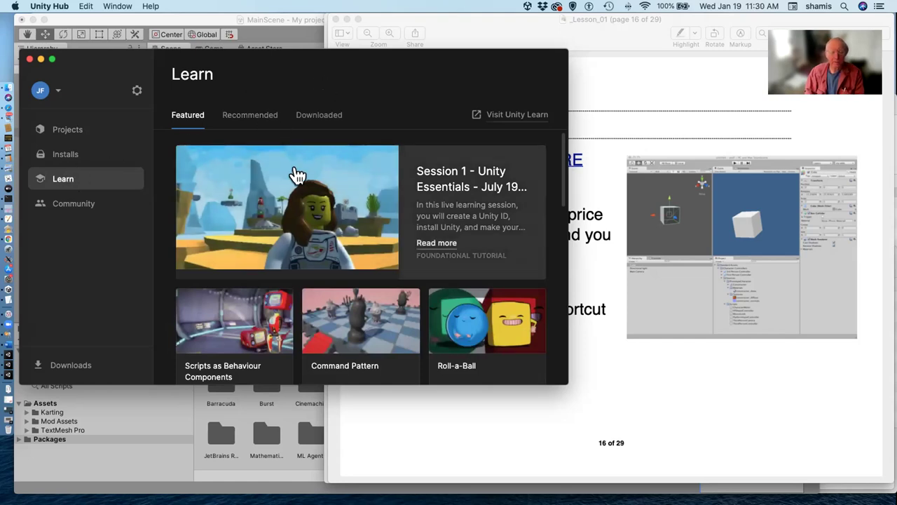
pyautogui.scroll(-10, 296, 174)
pyautogui.scroll(-2, 296, 174)
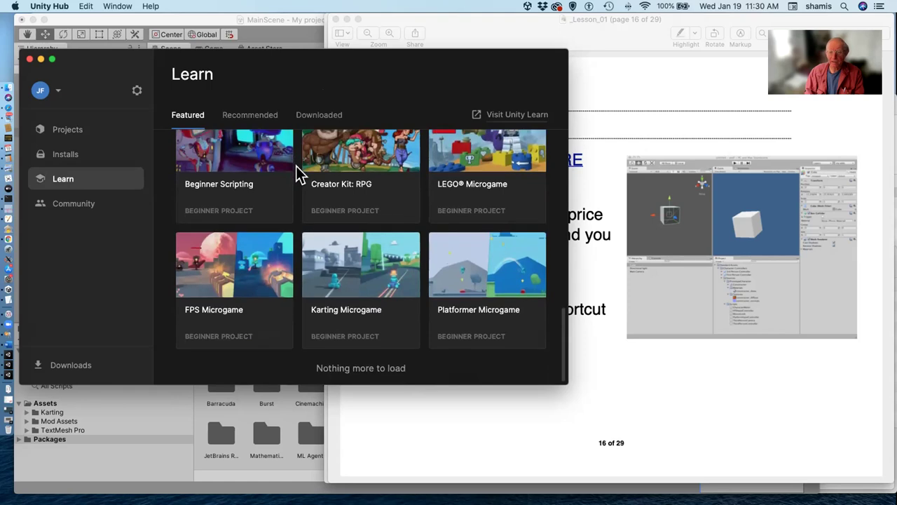
pyautogui.scroll(12, 296, 173)
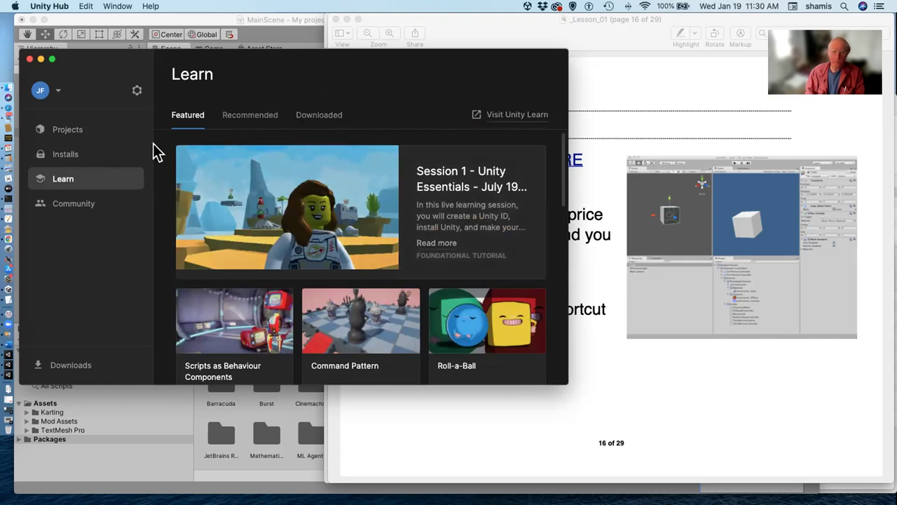
# Step: Open the Community page and look over Unity Blog, Answers and Forums
pyautogui.click(81, 209)
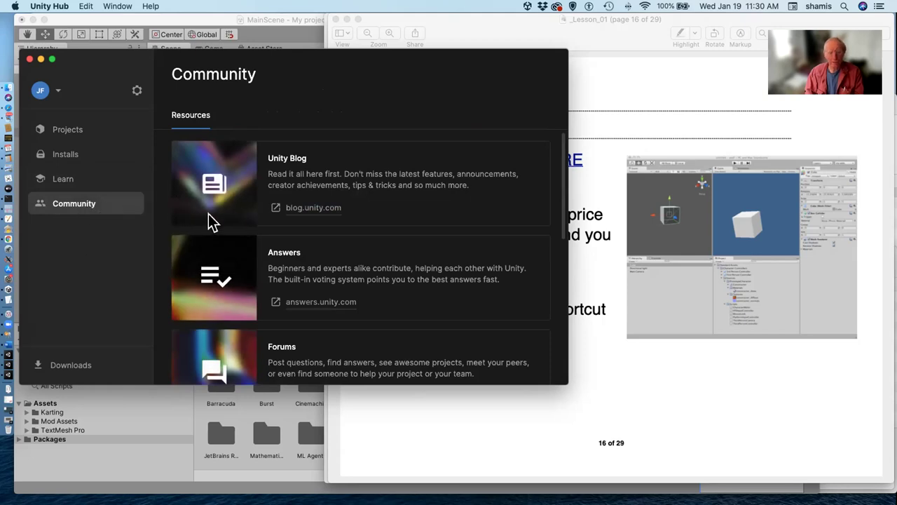
pyautogui.scroll(-3, 236, 218)
pyautogui.scroll(3, 236, 218)
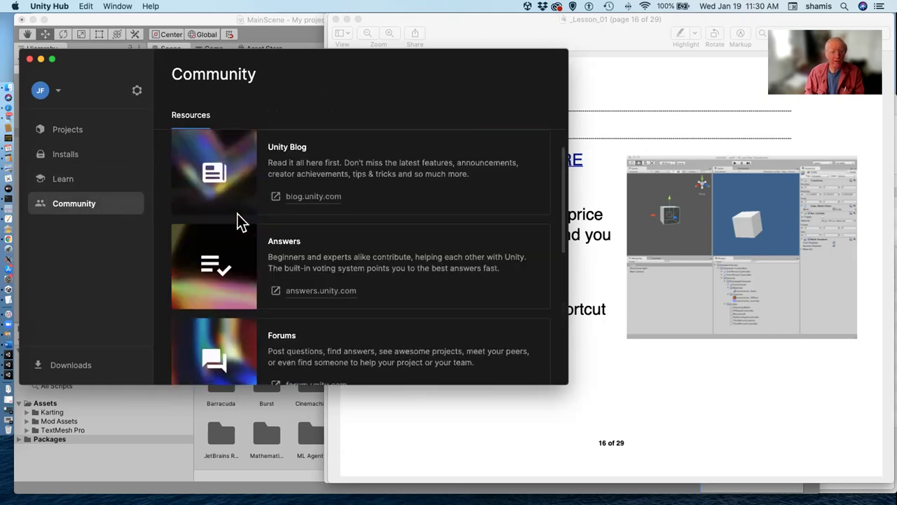
# Step: Switch Unity Hub to Projects, then advance the lesson PDF to page 17 about Unity Hub
pyautogui.click(80, 134)
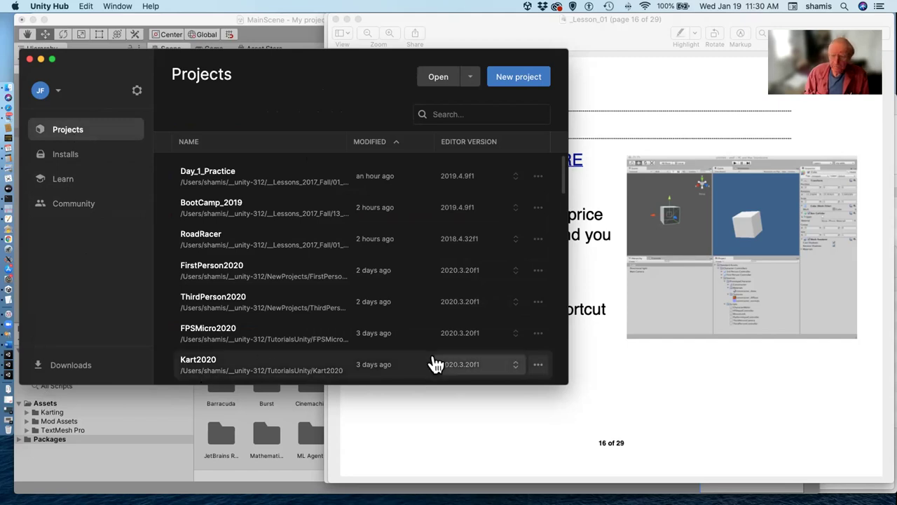
pyautogui.click(669, 382)
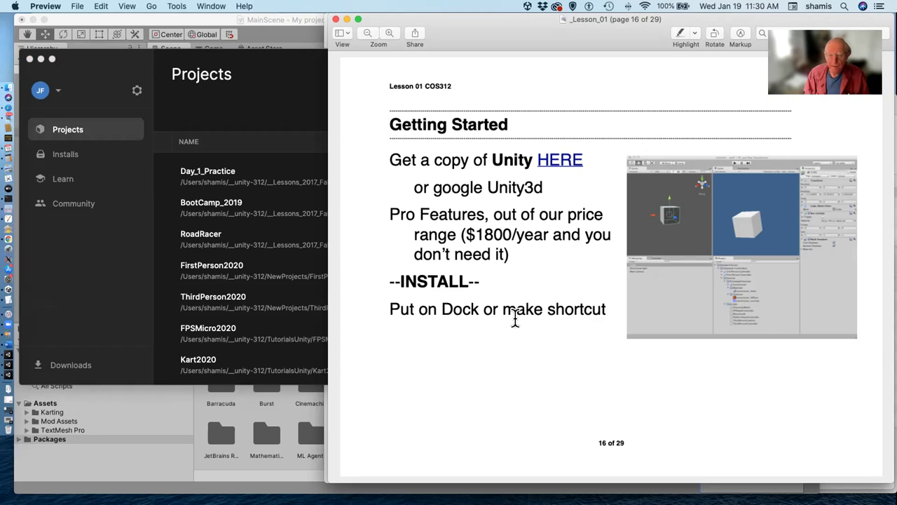
pyautogui.press('Down')
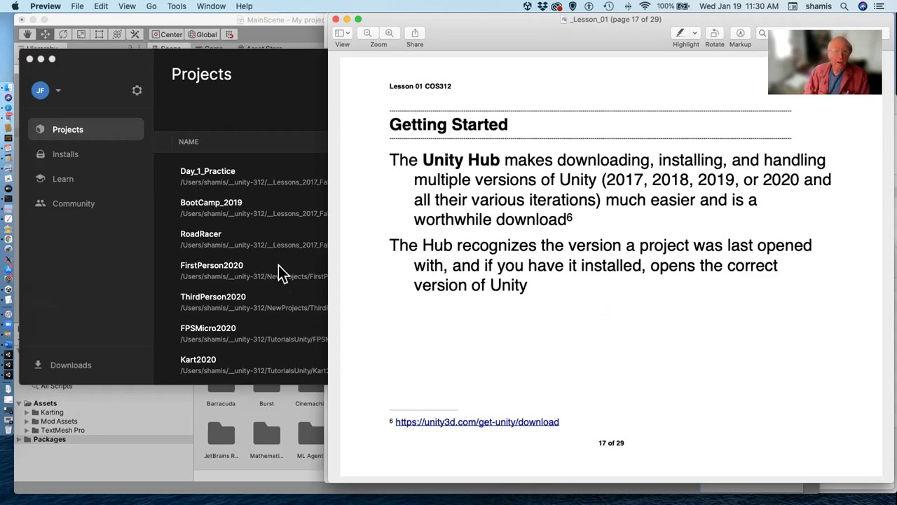
# Step: Start a new project in Unity Hub and check the available editor versions and name field
pyautogui.click(297, 61)
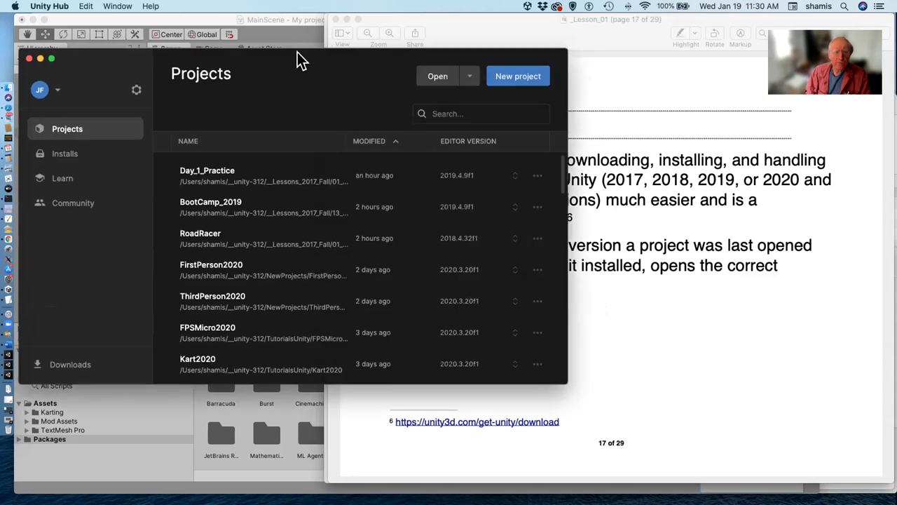
pyautogui.click(531, 78)
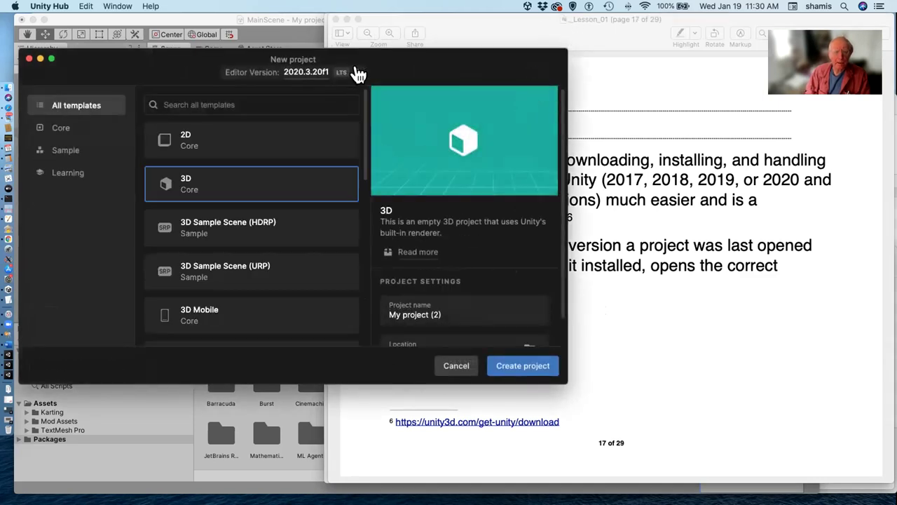
pyautogui.click(356, 72)
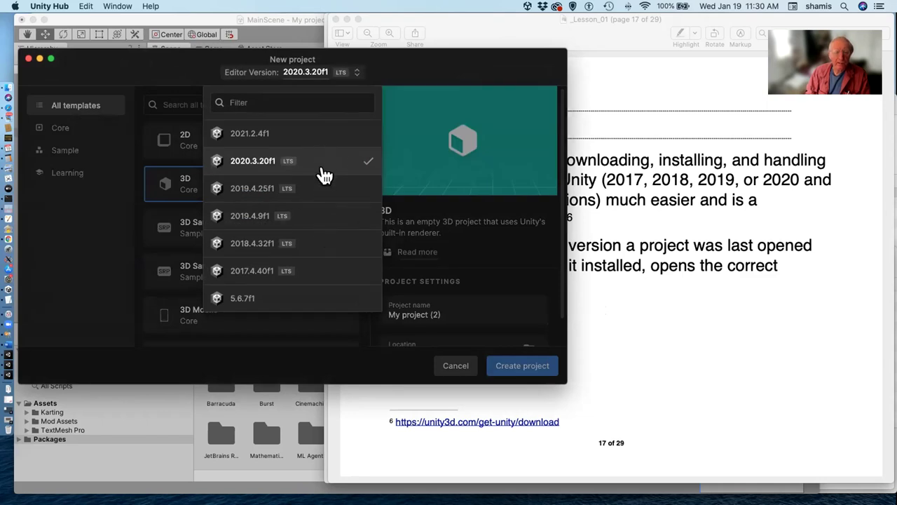
pyautogui.click(354, 77)
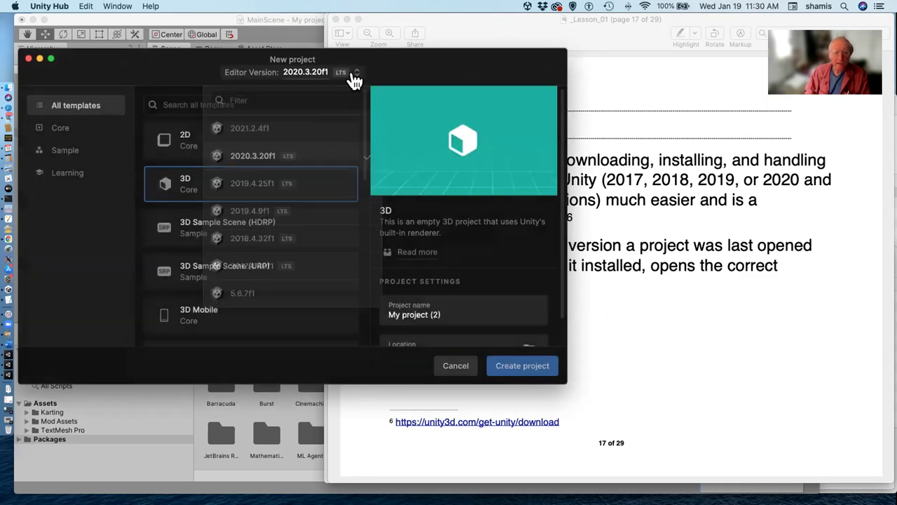
pyautogui.click(498, 312)
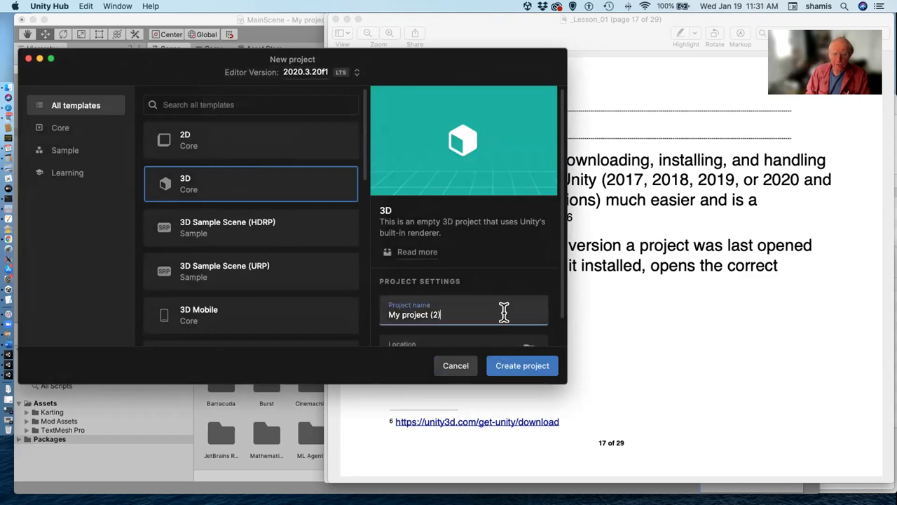
# Step: Scroll through the project templates, then cancel without creating a project
pyautogui.scroll(-2, 512, 317)
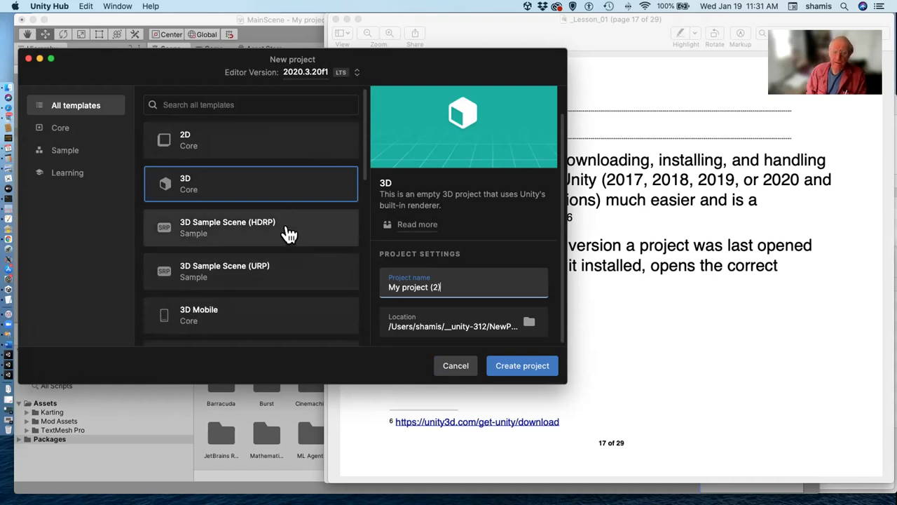
pyautogui.scroll(-4, 287, 234)
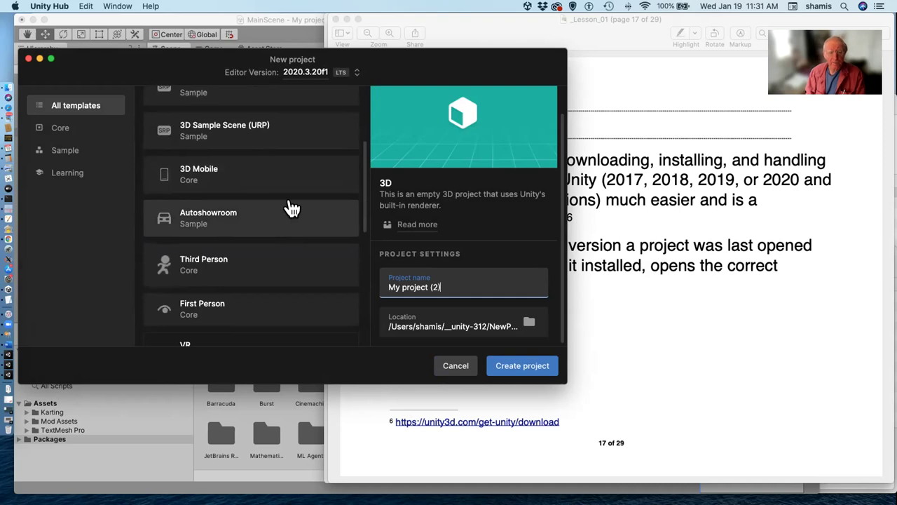
pyautogui.scroll(4, 290, 208)
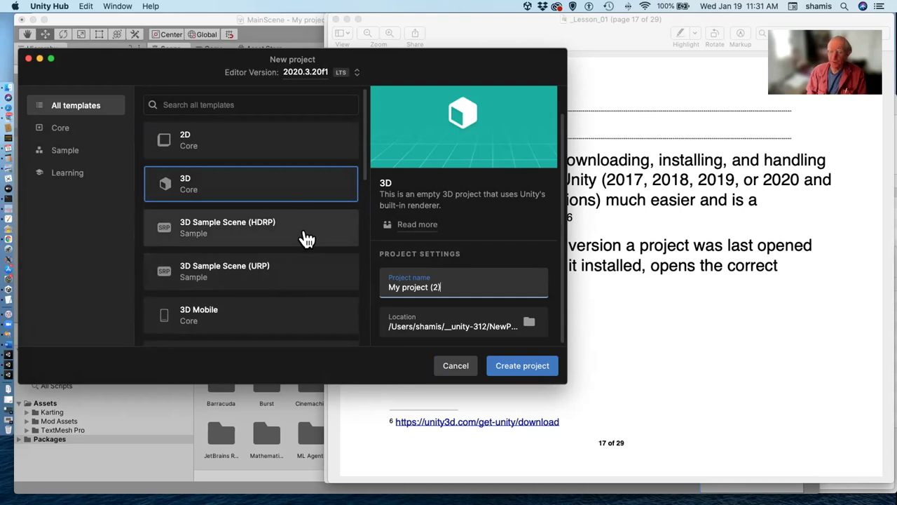
pyautogui.scroll(-5, 280, 284)
pyautogui.scroll(-1, 284, 284)
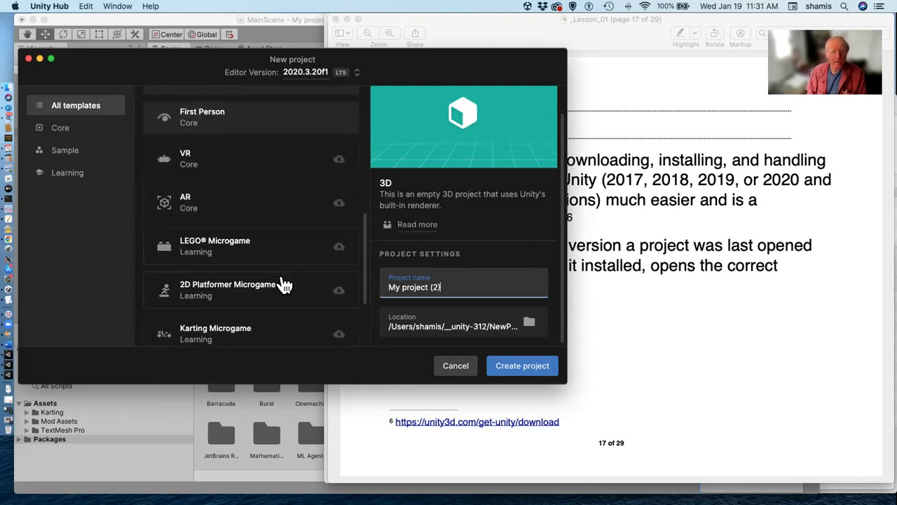
pyautogui.scroll(-2, 284, 284)
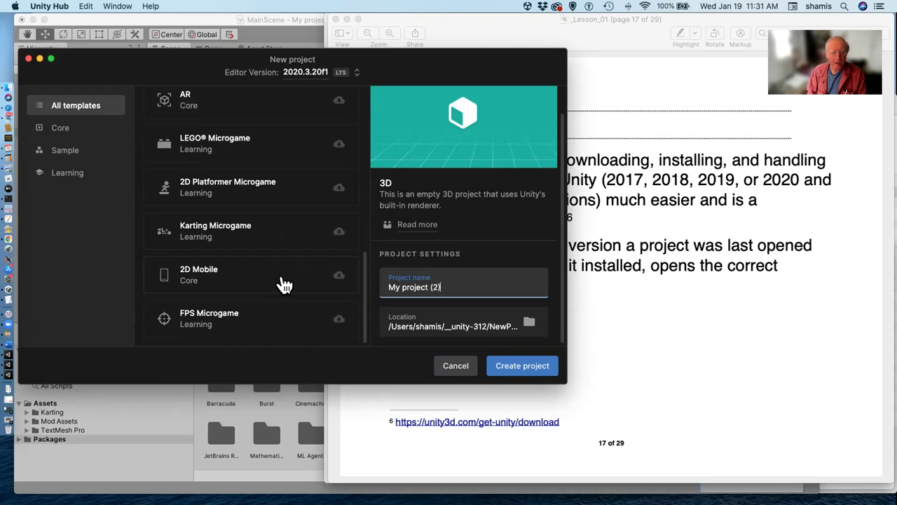
pyautogui.scroll(8, 282, 282)
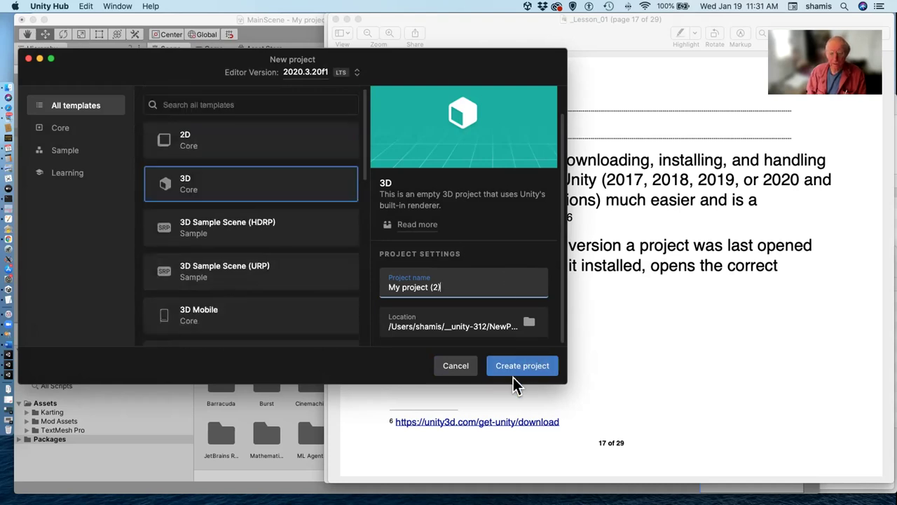
pyautogui.click(454, 368)
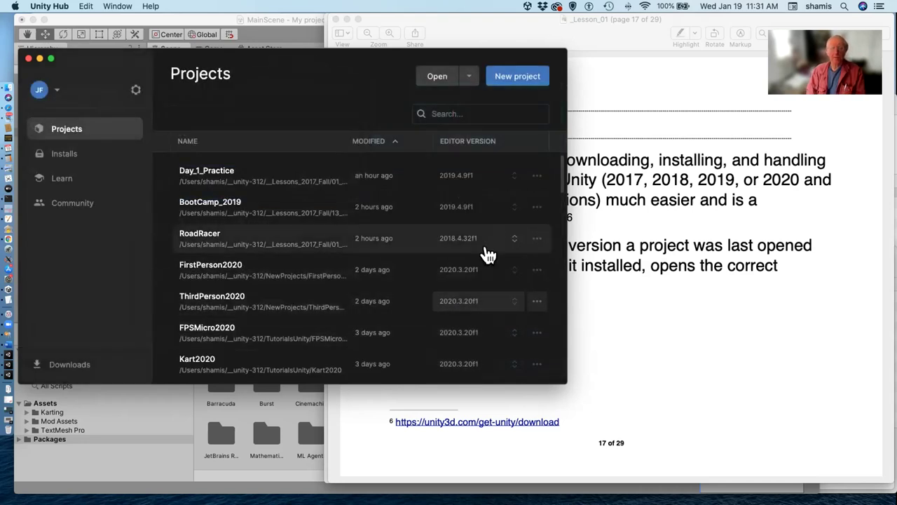
# Step: Bring Preview's page 17 of 29 back in front of Unity Hub
pyautogui.click(704, 283)
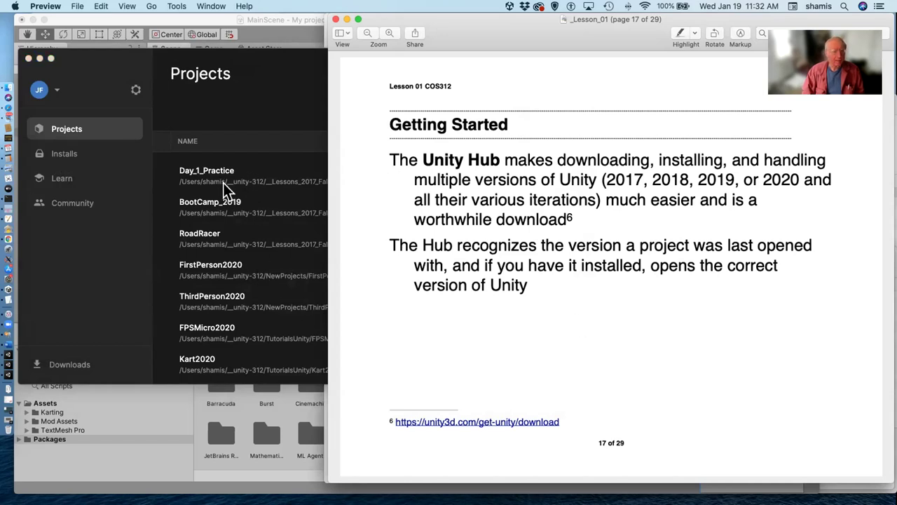
# Step: Quit the Karting project's Unity editor, choosing Don't Save for the MainScene changes
pyautogui.click(14, 356)
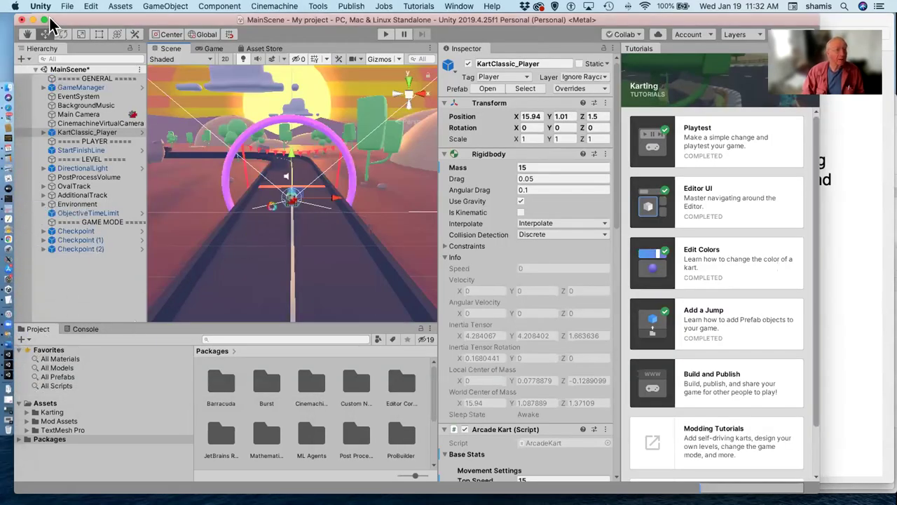
pyautogui.click(40, 7)
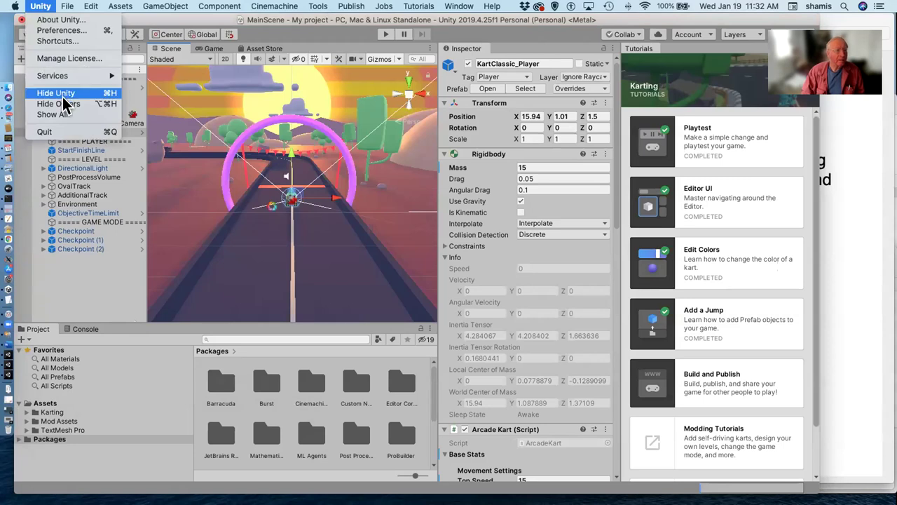
pyautogui.click(70, 132)
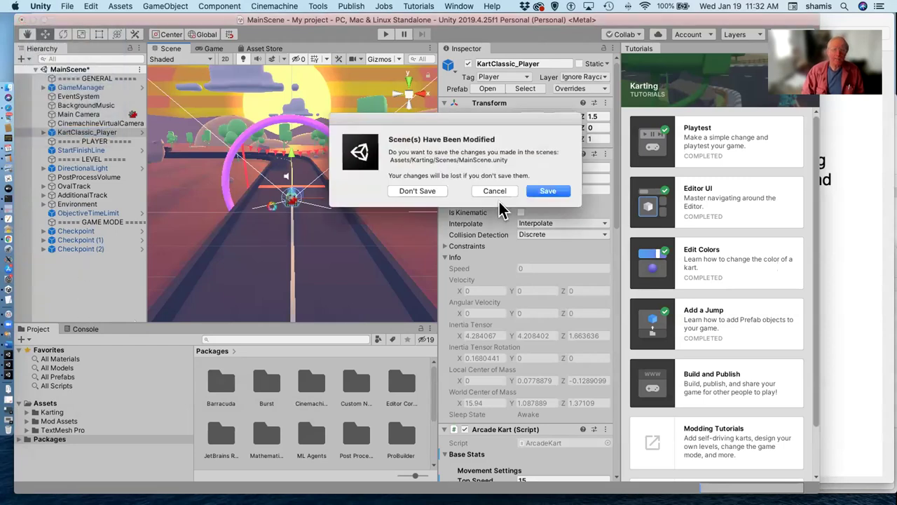
pyautogui.click(407, 190)
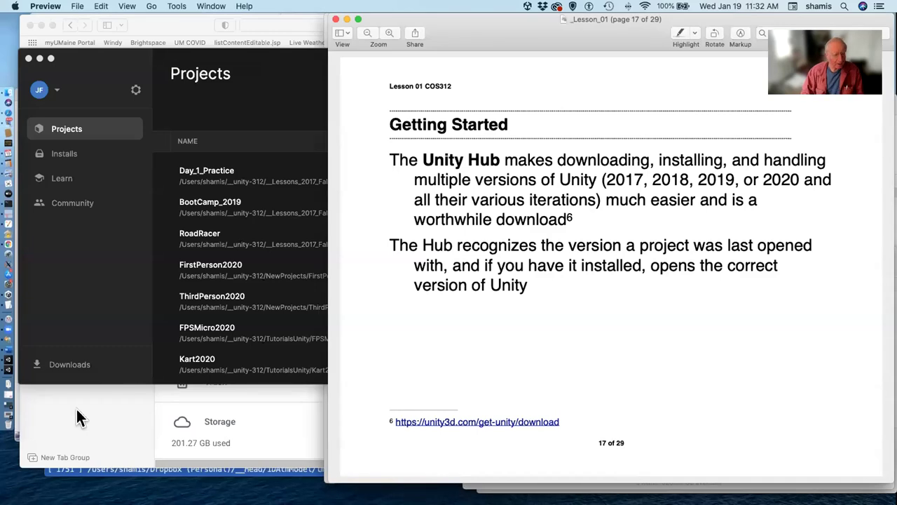
# Step: Relaunch Unity and advance the Play and Edit Mode tutorial to the Enter Play Mode step
pyautogui.click(8, 359)
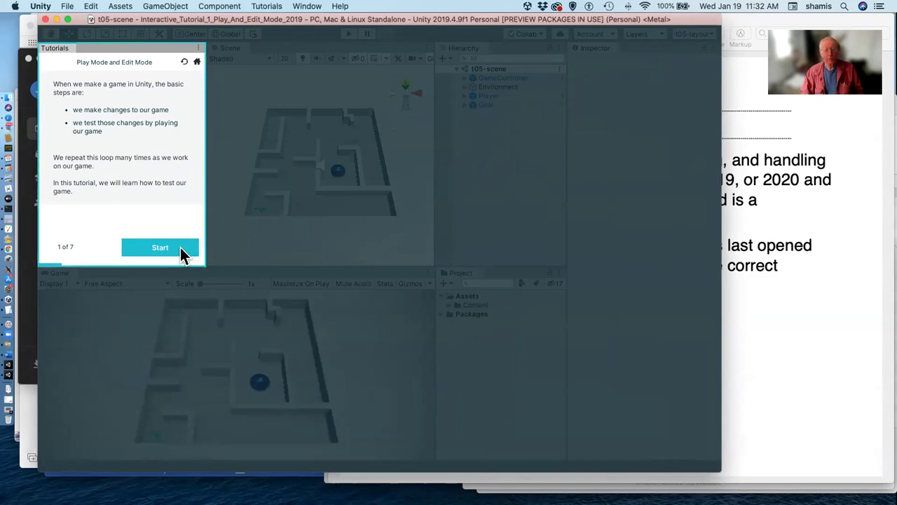
pyautogui.click(184, 255)
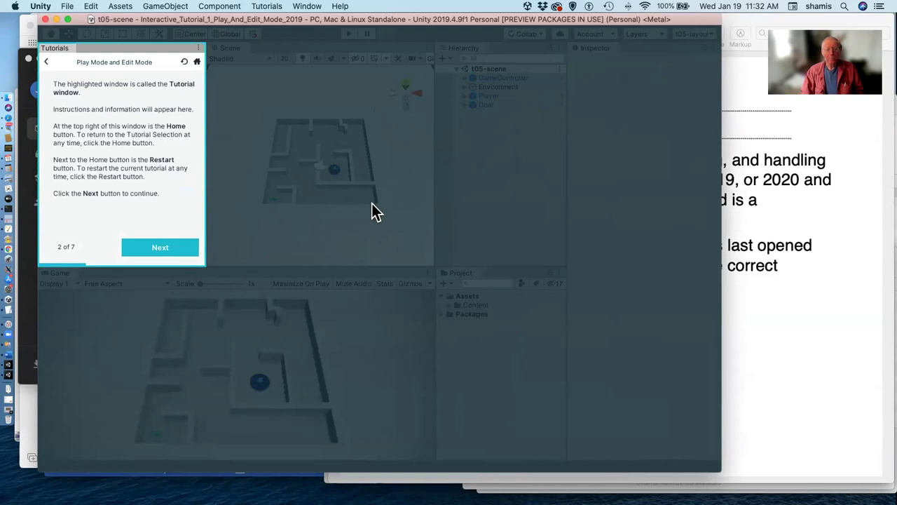
pyautogui.click(175, 247)
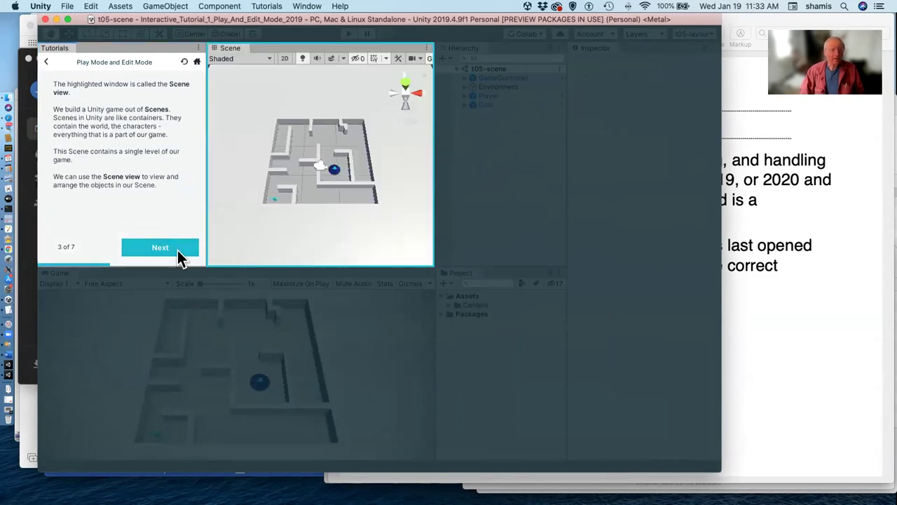
pyautogui.click(174, 248)
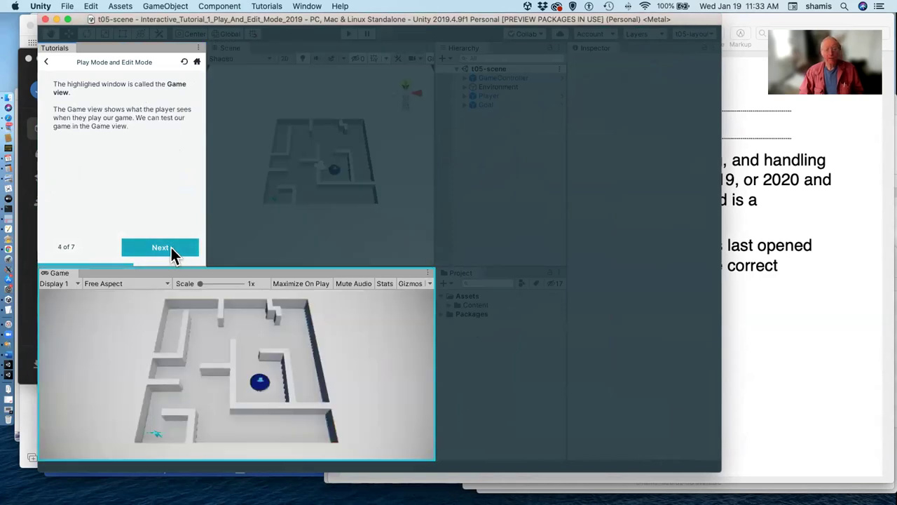
pyautogui.click(171, 248)
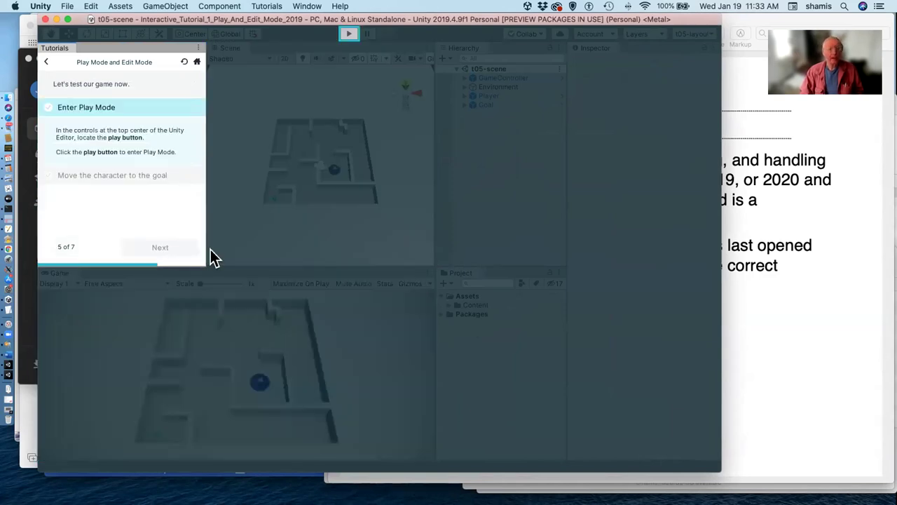
# Step: Enter Play Mode, steer the player to the goal with D, W, D, S, then exit Play Mode
pyautogui.click(348, 36)
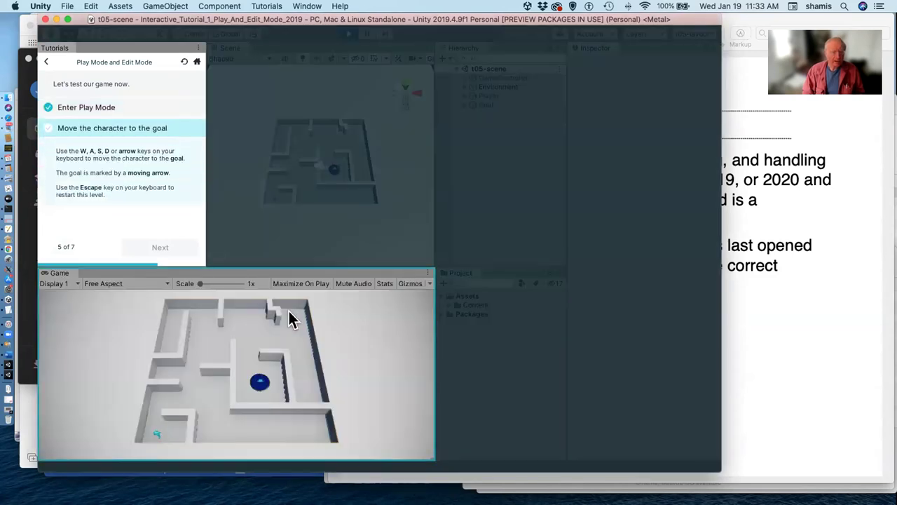
pyautogui.press('d')
pyautogui.press('w')
pyautogui.press('w')
pyautogui.press('d')
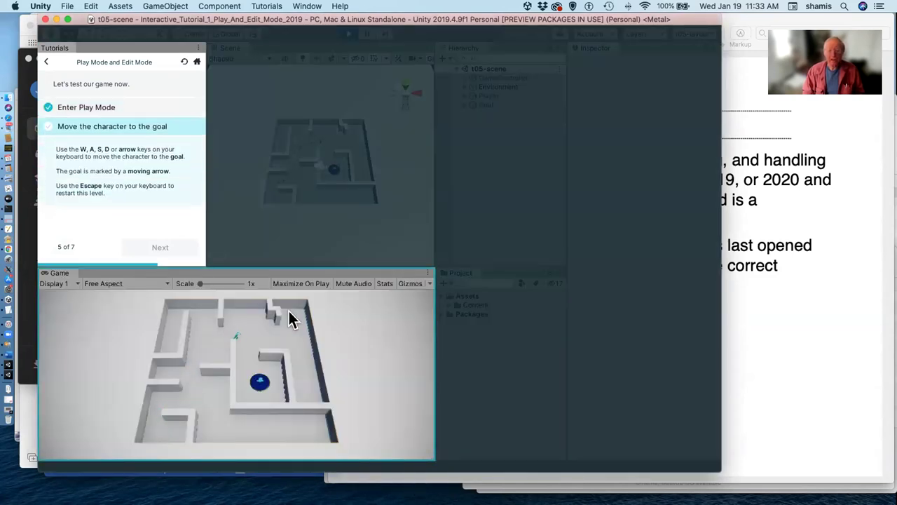
pyautogui.press('s')
pyautogui.press('s')
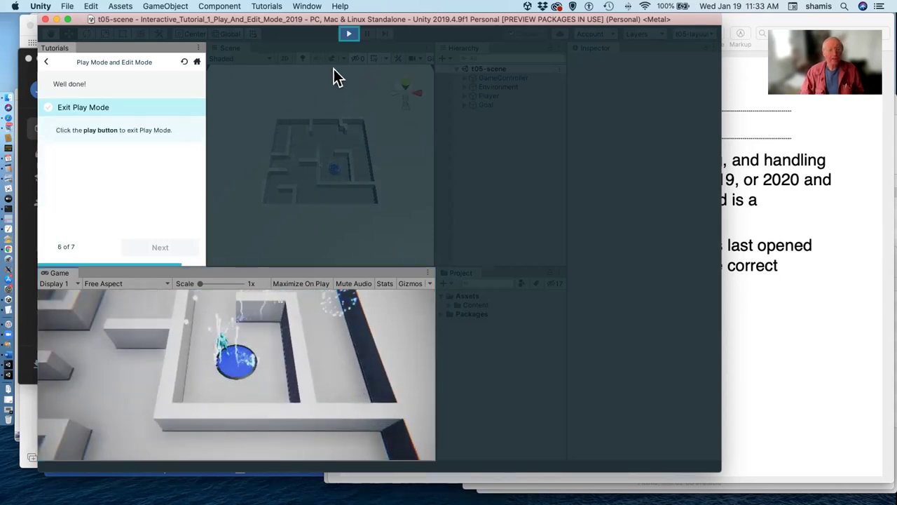
pyautogui.click(348, 35)
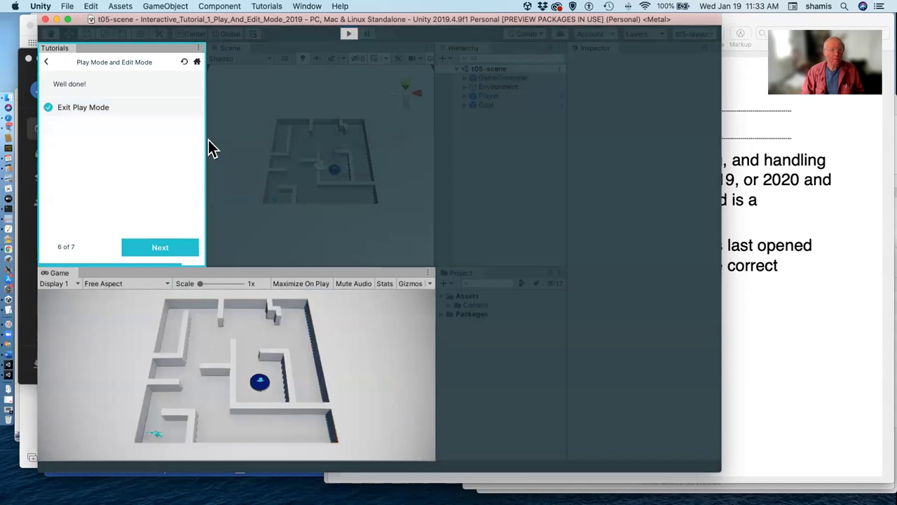
# Step: Finish the tutorial at its summary step and return to the Unity Hub project list
pyautogui.click(159, 248)
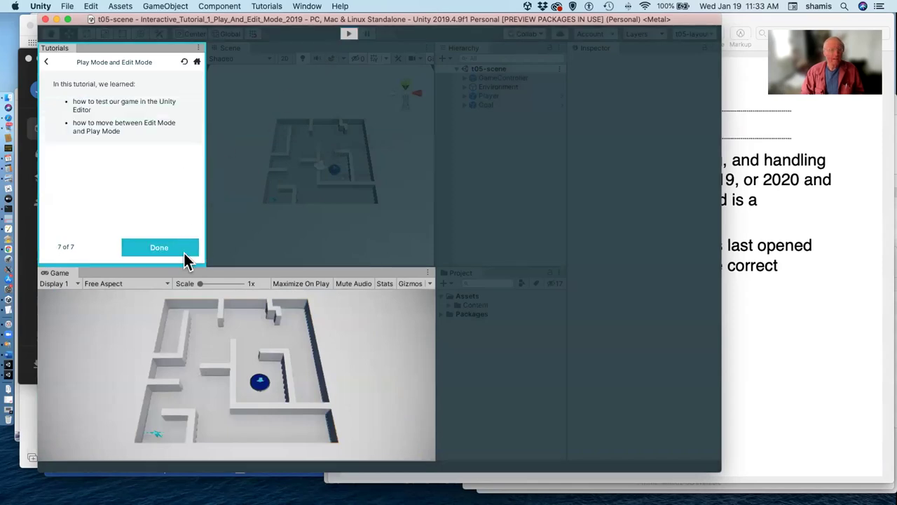
pyautogui.click(178, 249)
pyautogui.click(190, 250)
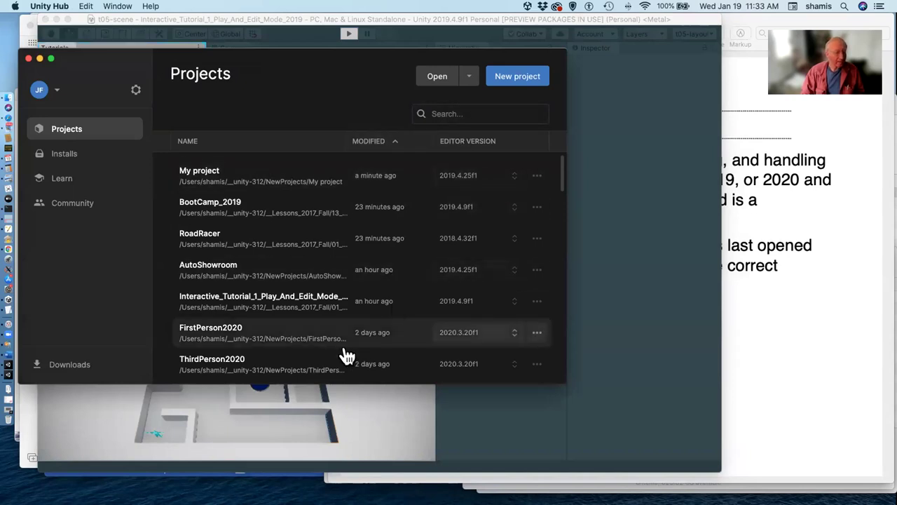
# Step: Quit the tutorial editor and open Day_1_Practice in Unity 2019.4.9f1 with its SampleScene
pyautogui.click(356, 422)
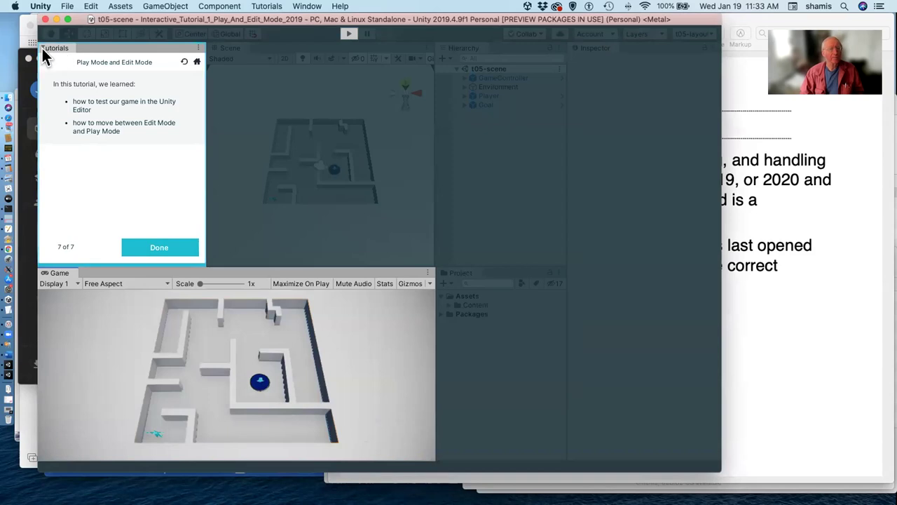
pyautogui.click(41, 7)
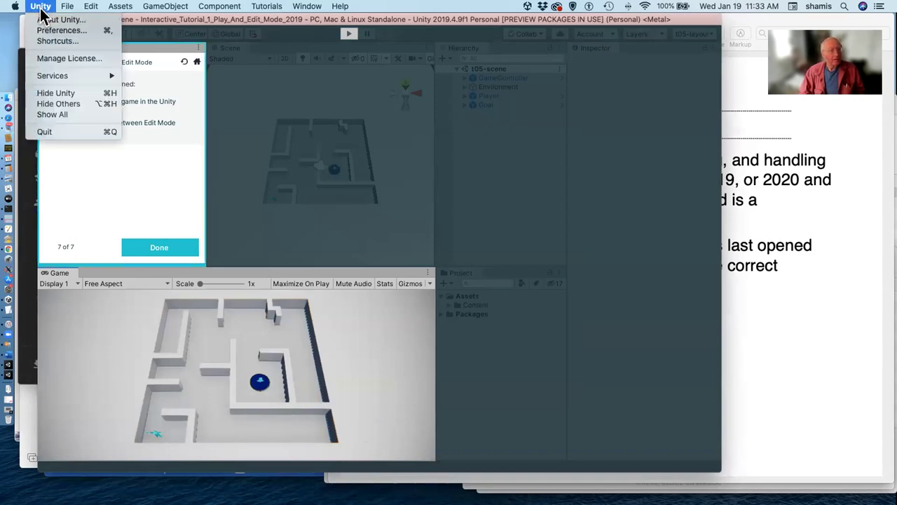
pyautogui.click(73, 131)
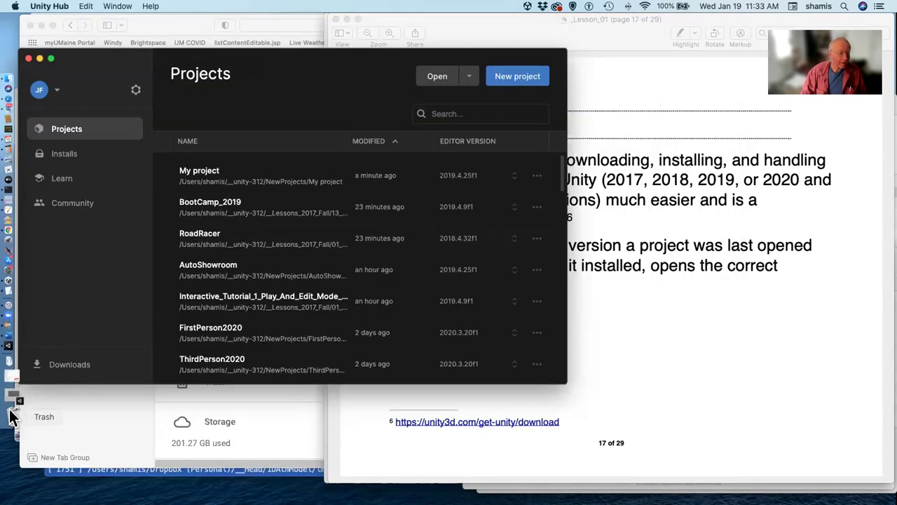
pyautogui.click(13, 365)
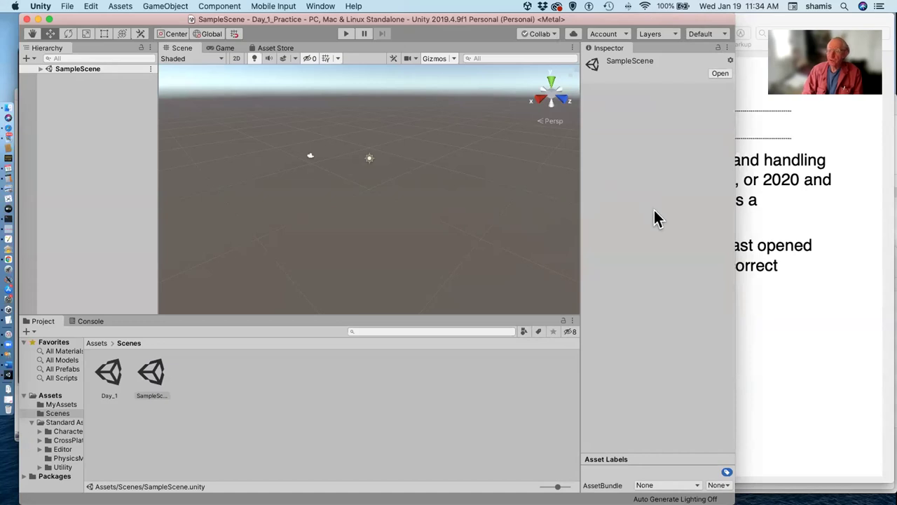
# Step: Bring the Preview slides forward and page to slide 19, The INTERFACE
pyautogui.click(770, 219)
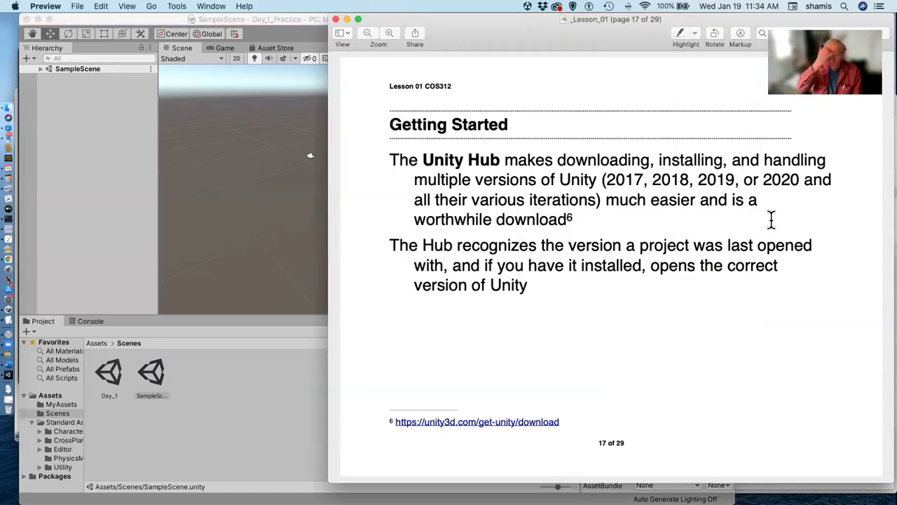
pyautogui.press('Down')
pyautogui.press('Down')
pyautogui.press('Up')
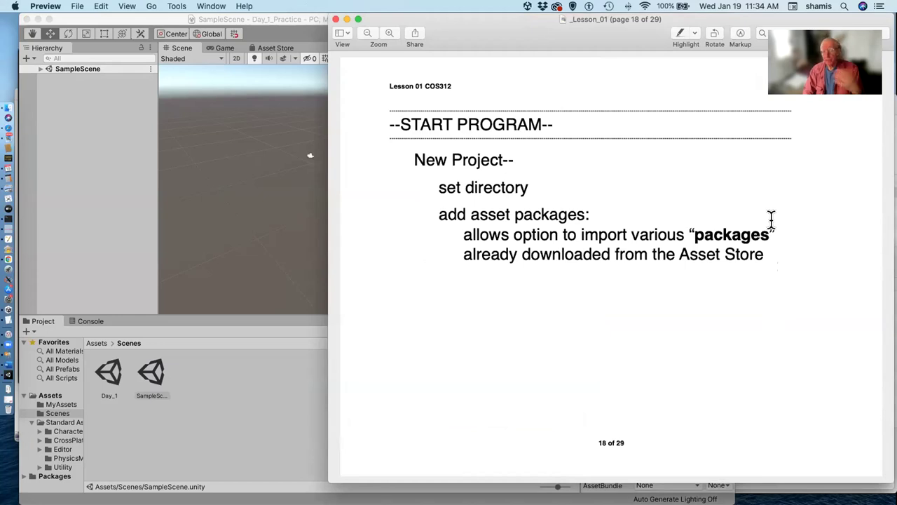
pyautogui.press('Down')
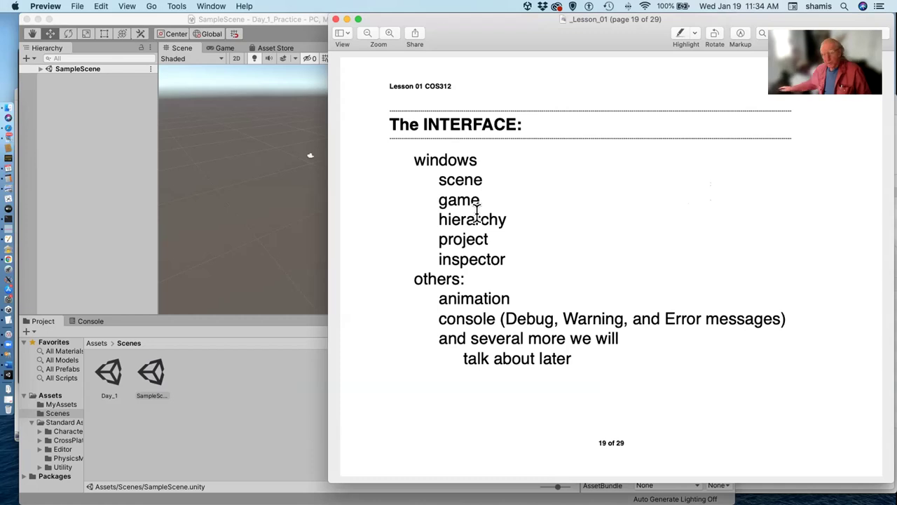
# Step: Glance at Unity's Game and Asset Store views, return to the Scene view, and keep Unity in front
pyautogui.click(236, 224)
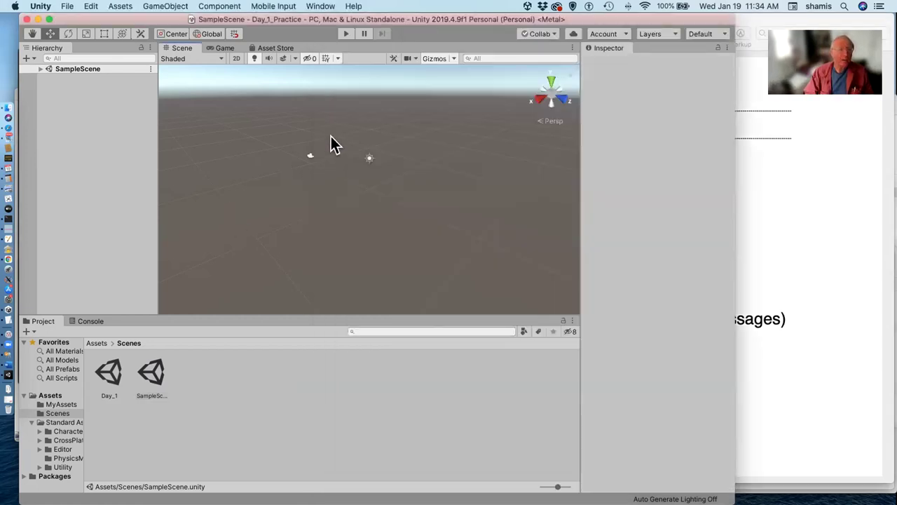
pyautogui.click(225, 48)
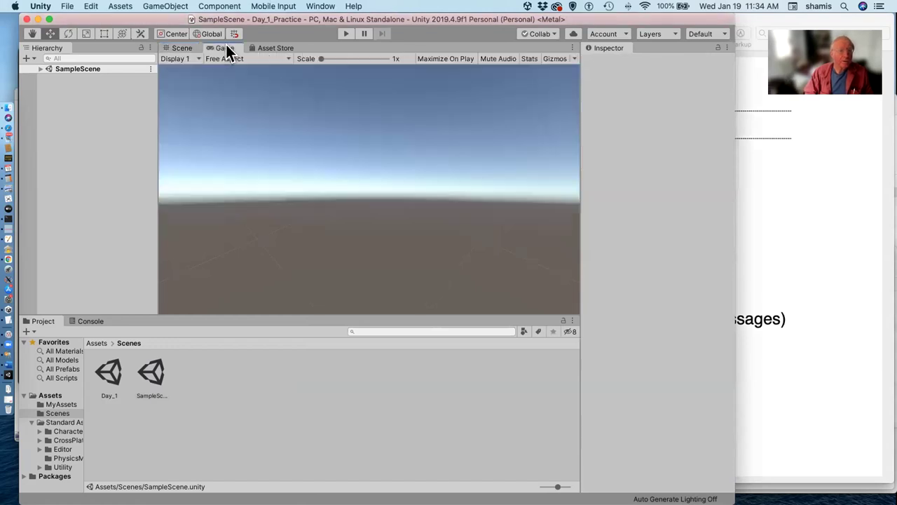
pyautogui.click(264, 45)
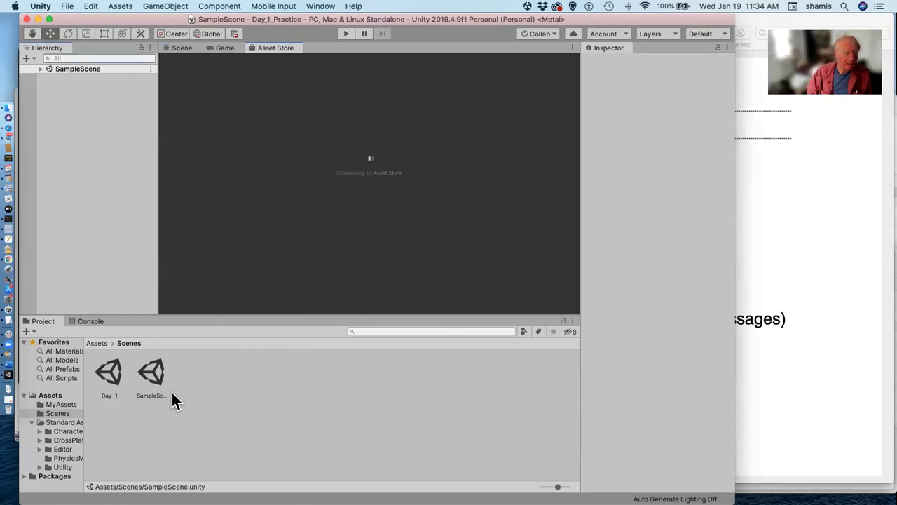
pyautogui.click(48, 322)
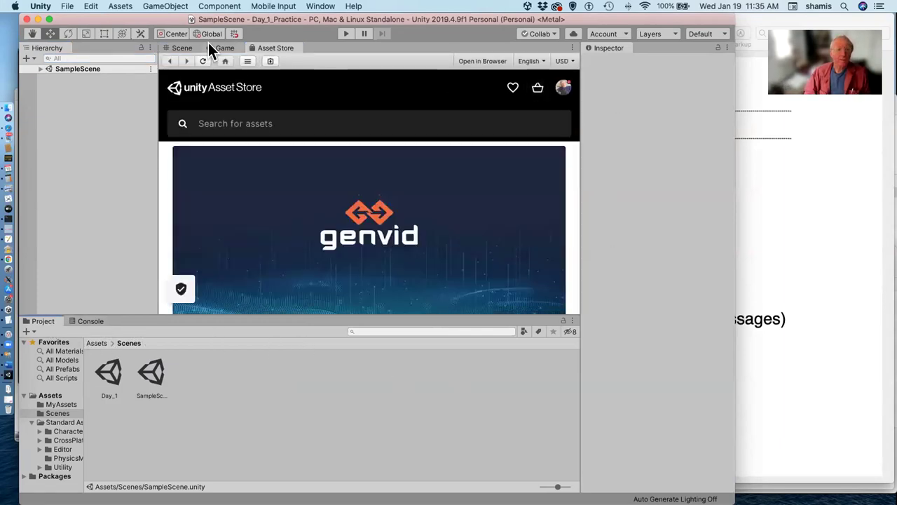
pyautogui.click(179, 48)
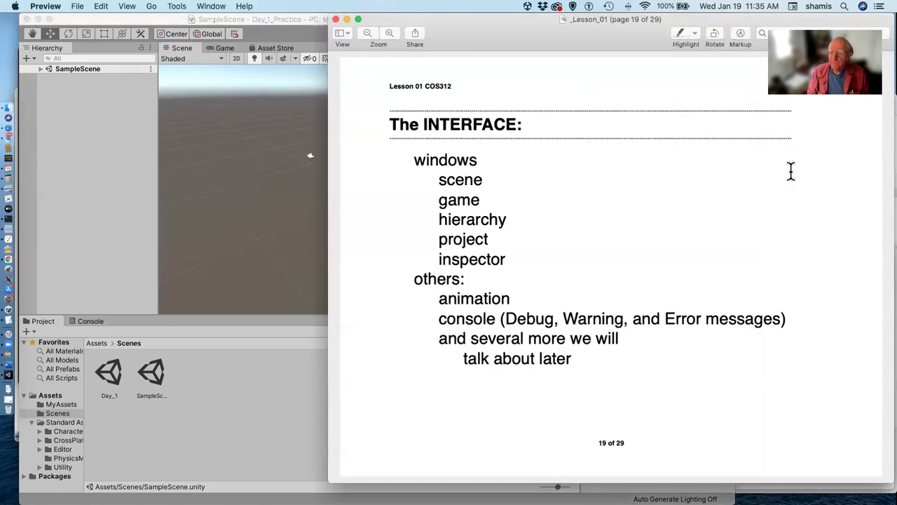
pyautogui.click(793, 176)
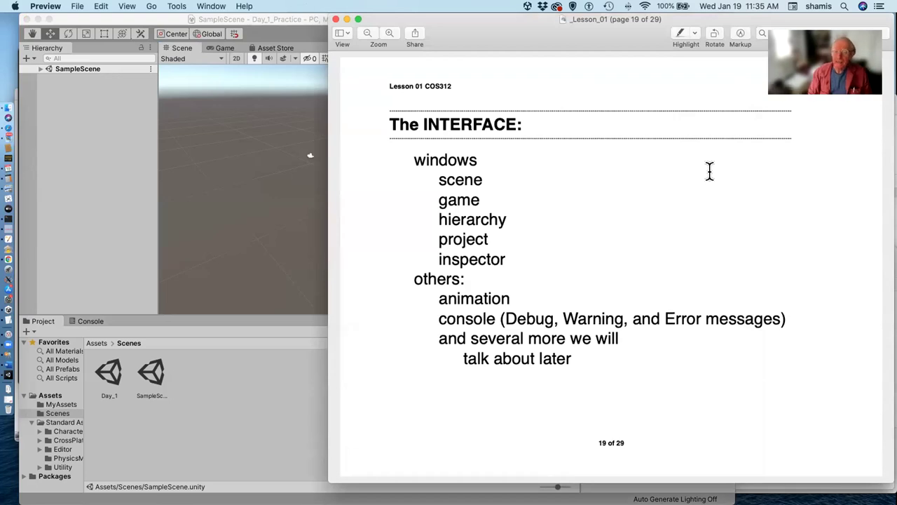
pyautogui.click(232, 170)
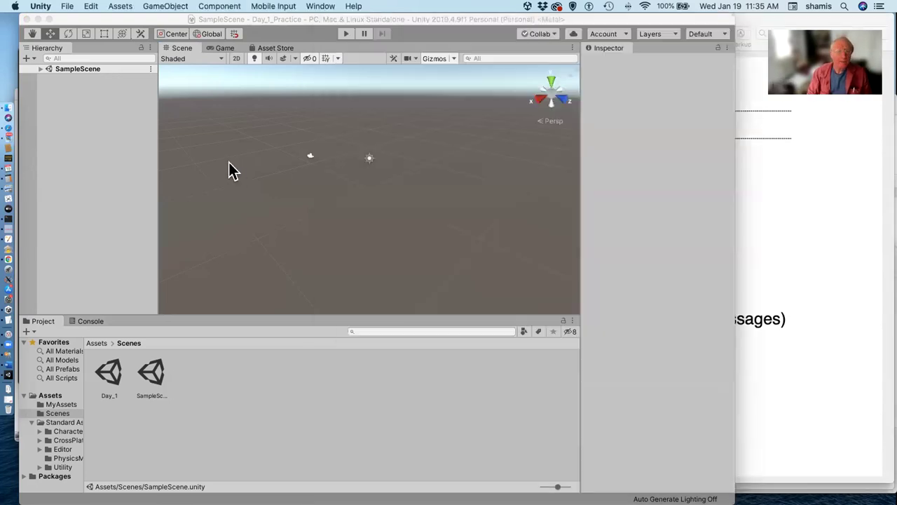
# Step: Pull the Game tab out and dock it beside the Scene view
pyautogui.click(216, 47)
pyautogui.moveTo(216, 46); pyautogui.dragTo(256, 133)
pyautogui.moveTo(286, 175); pyautogui.dragTo(480, 150)
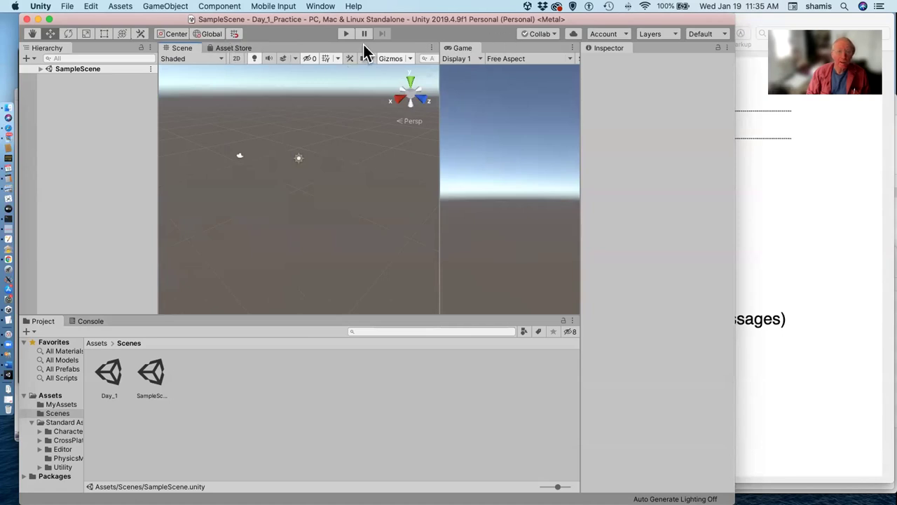
# Step: Close the Scene and Asset Store tabs via each panel's Close Tab option
pyautogui.click(430, 46)
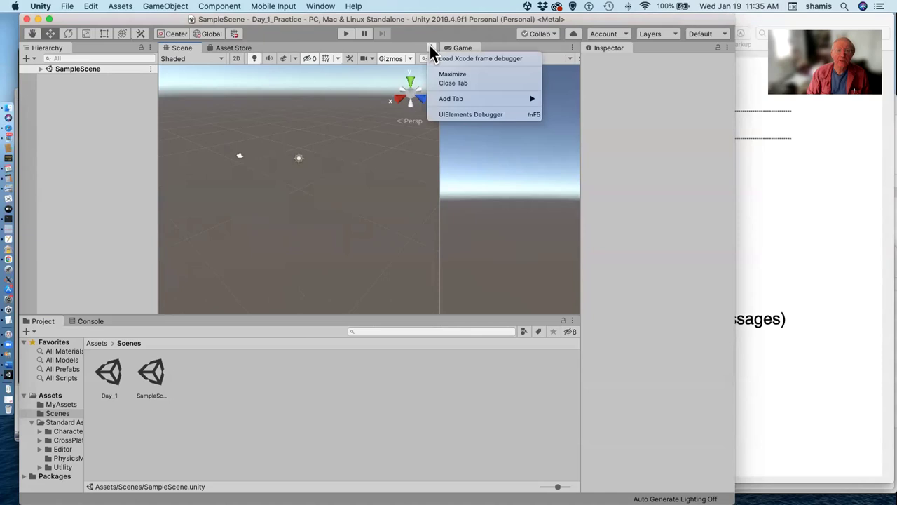
pyautogui.click(446, 83)
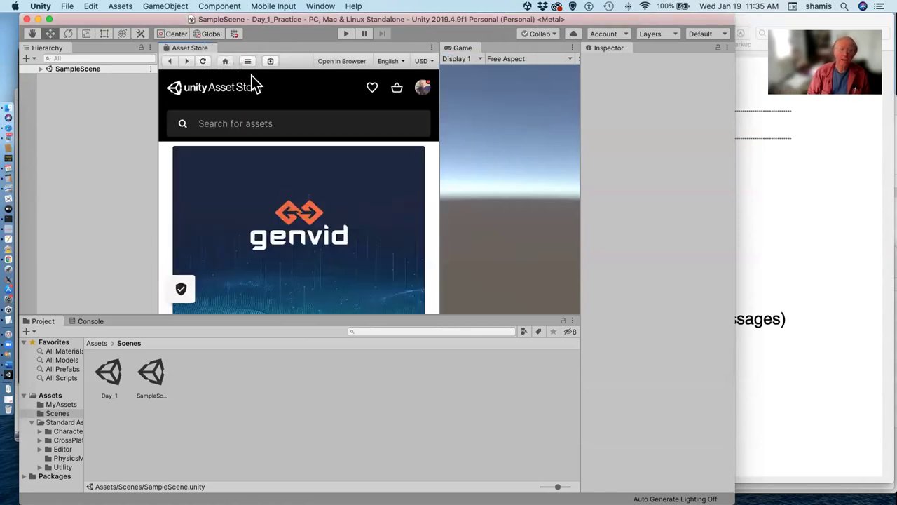
pyautogui.click(431, 47)
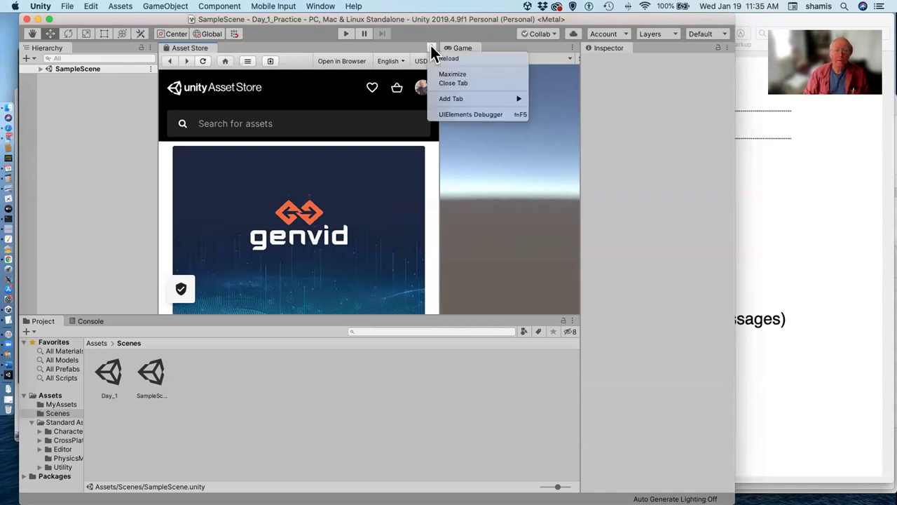
pyautogui.click(467, 85)
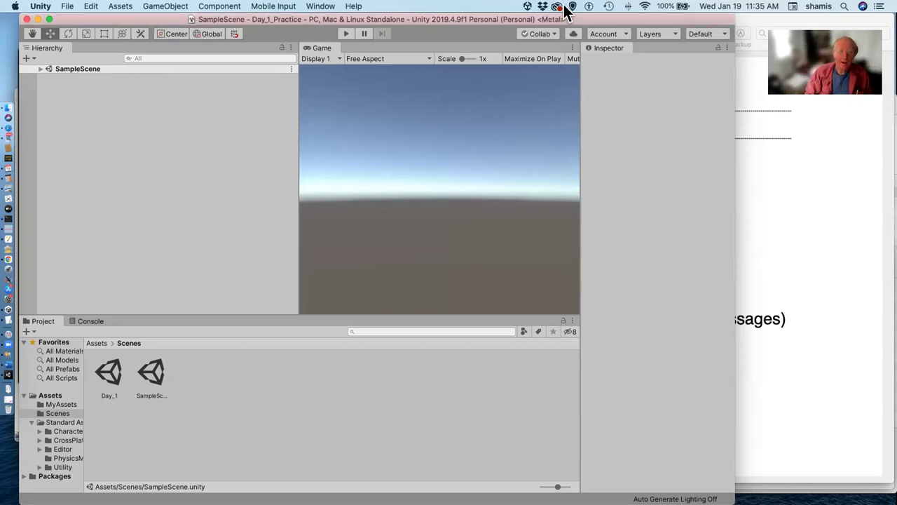
# Step: Browse Window > Layouts without choosing, then apply the saved 'lighting' layout
pyautogui.click(327, 9)
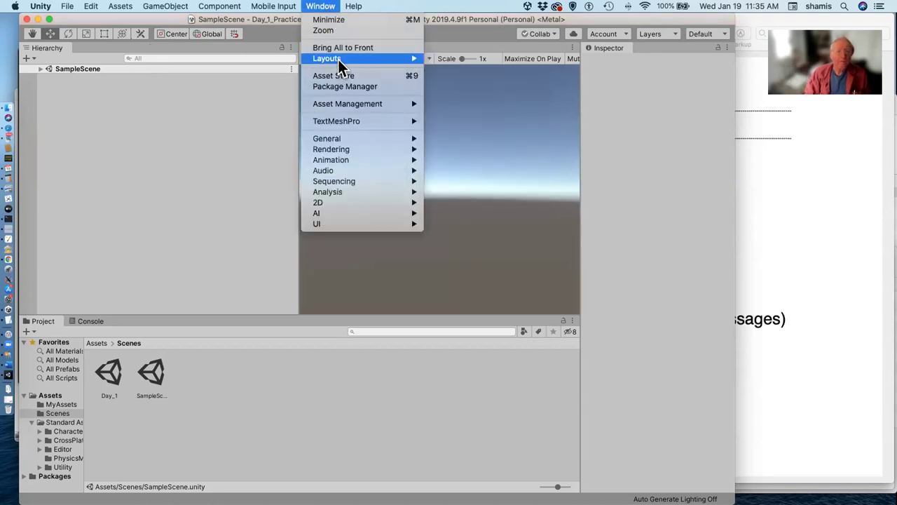
pyautogui.moveTo(342, 62)
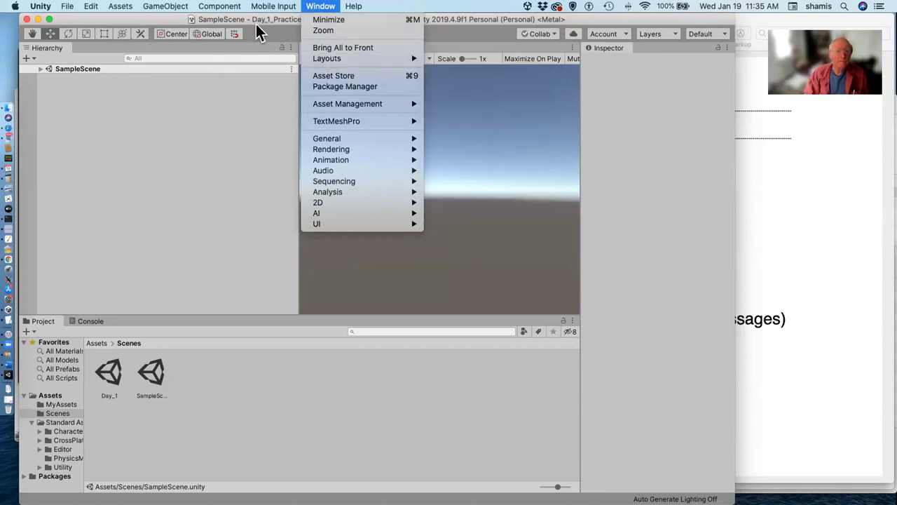
pyautogui.moveTo(263, 14)
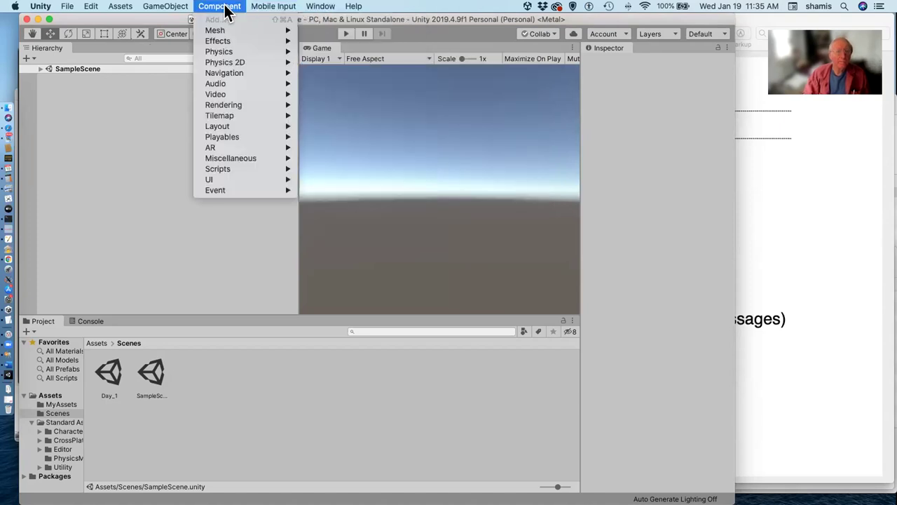
pyautogui.click(359, 92)
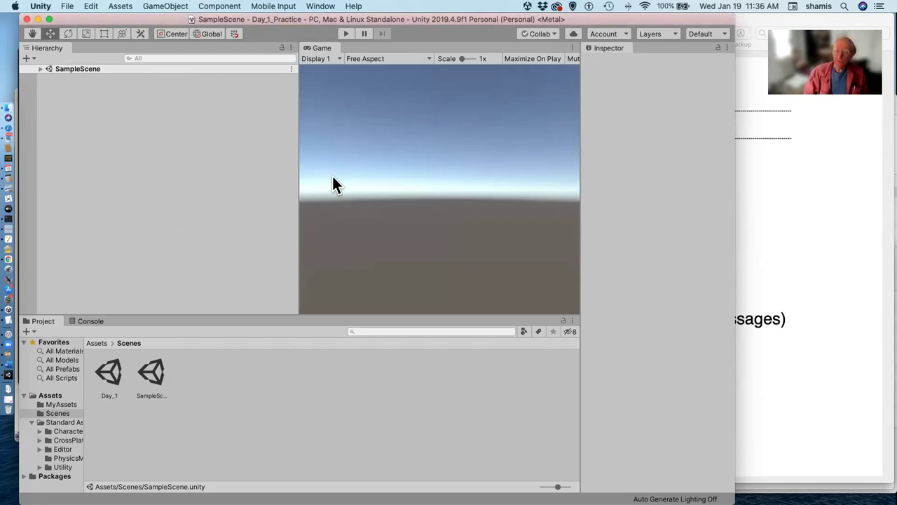
pyautogui.click(719, 32)
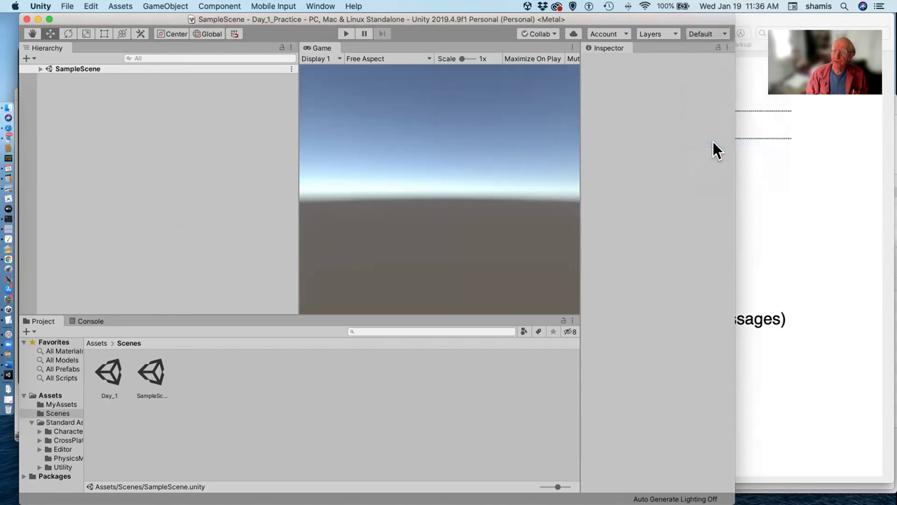
pyautogui.click(714, 143)
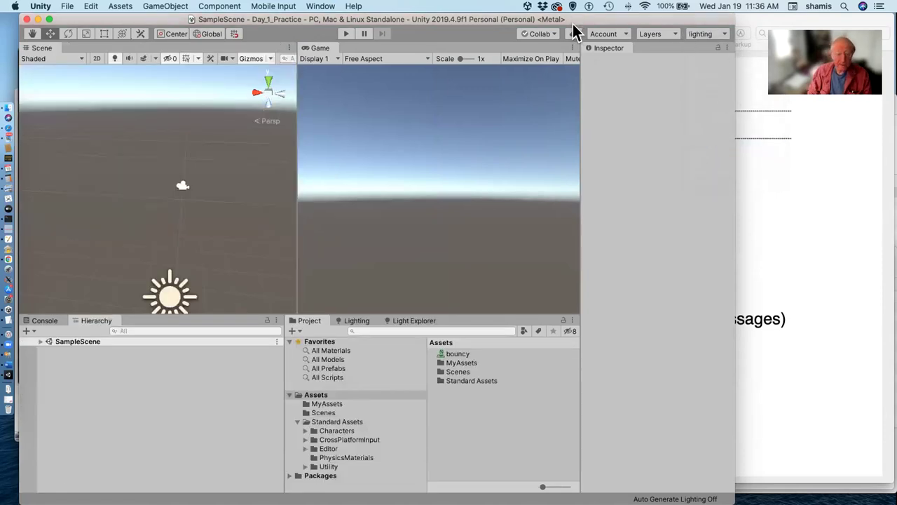
# Step: Show the Lighting environment settings, then the Console and Hierarchy panels
pyautogui.click(357, 321)
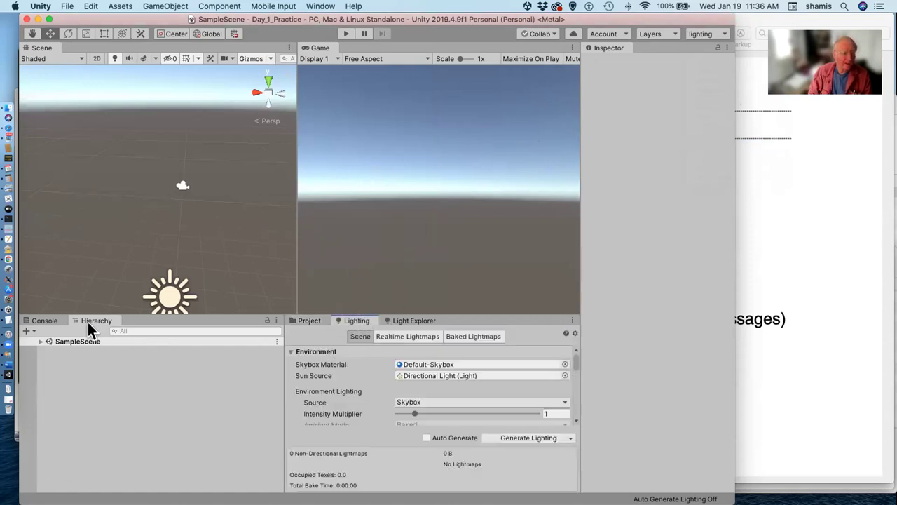
pyautogui.click(43, 320)
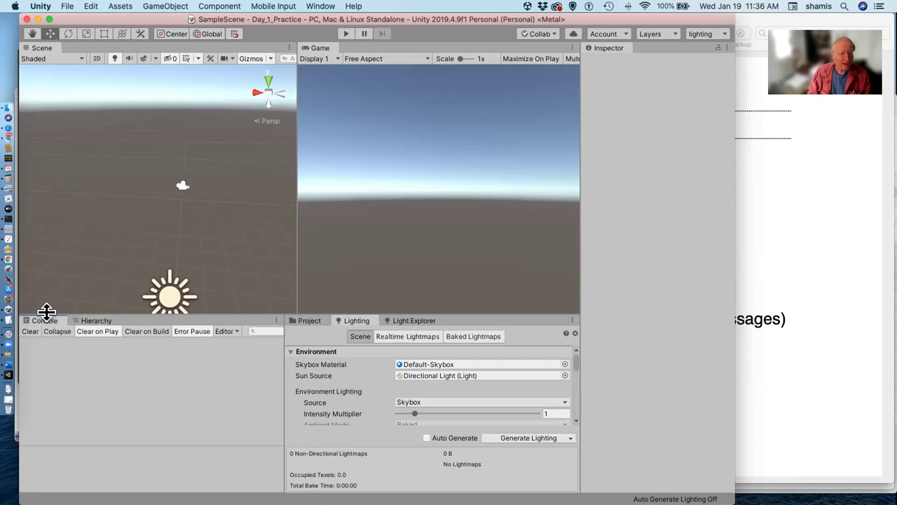
pyautogui.click(94, 320)
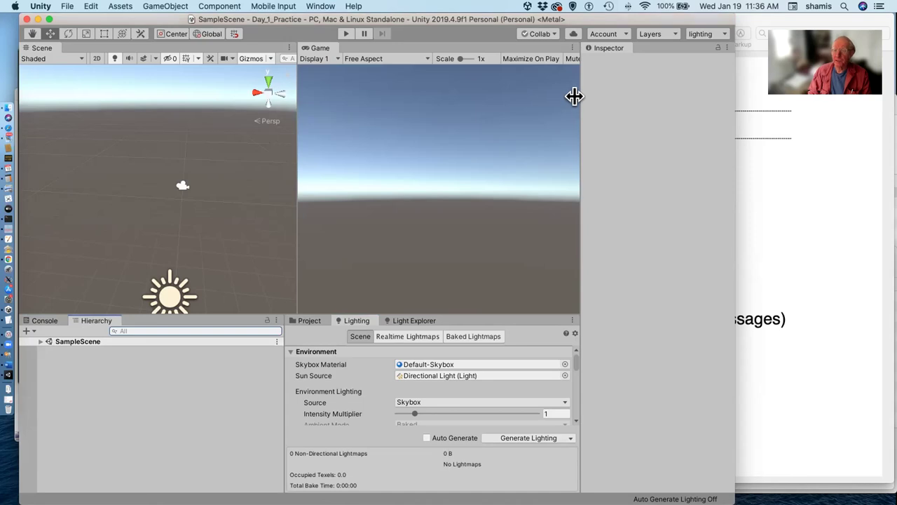
pyautogui.click(712, 33)
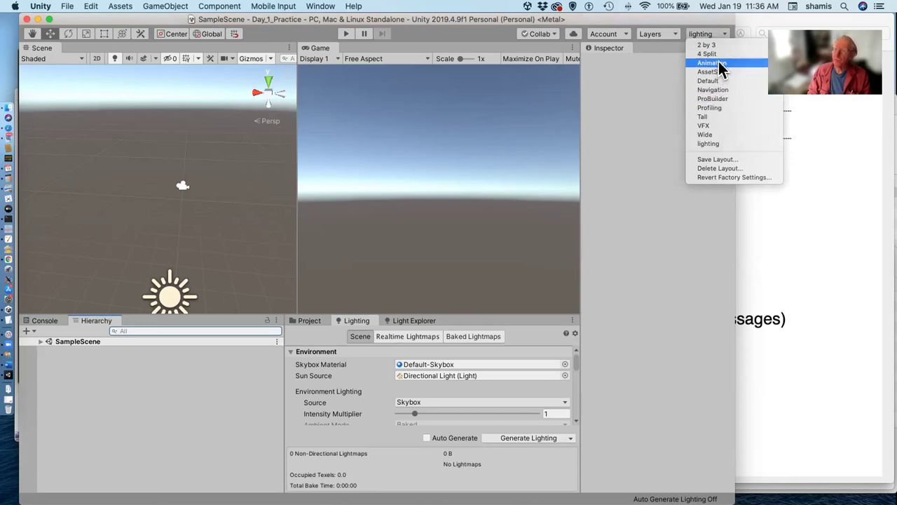
# Step: Try the Animation, 2 by 3 and 4 Split editor layouts in turn
pyautogui.click(719, 63)
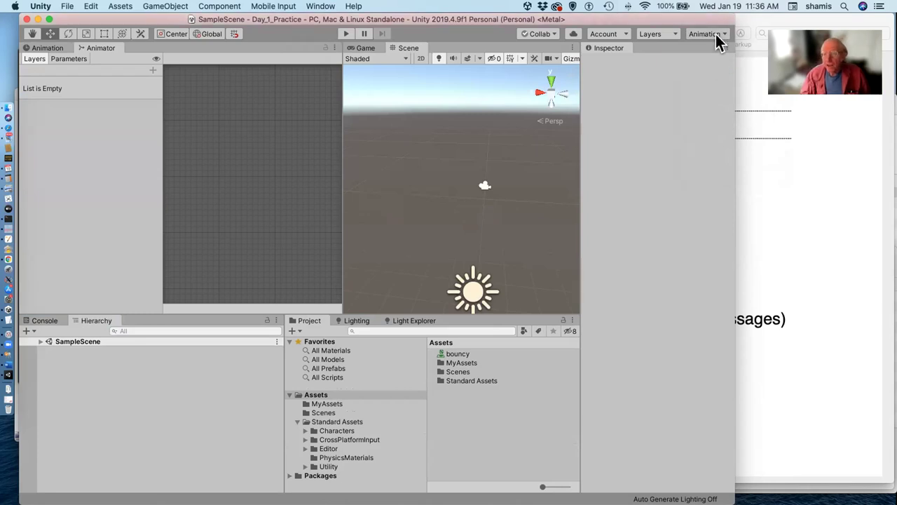
pyautogui.click(715, 34)
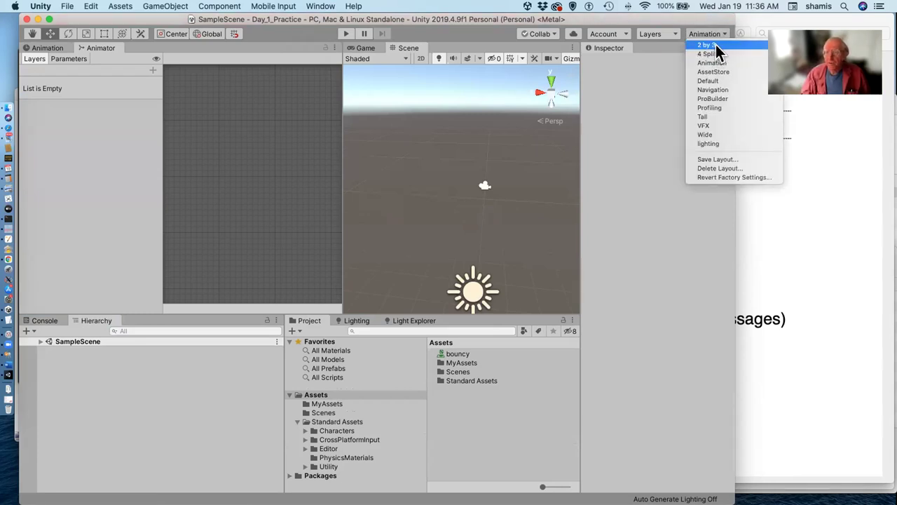
pyautogui.click(714, 45)
pyautogui.click(715, 33)
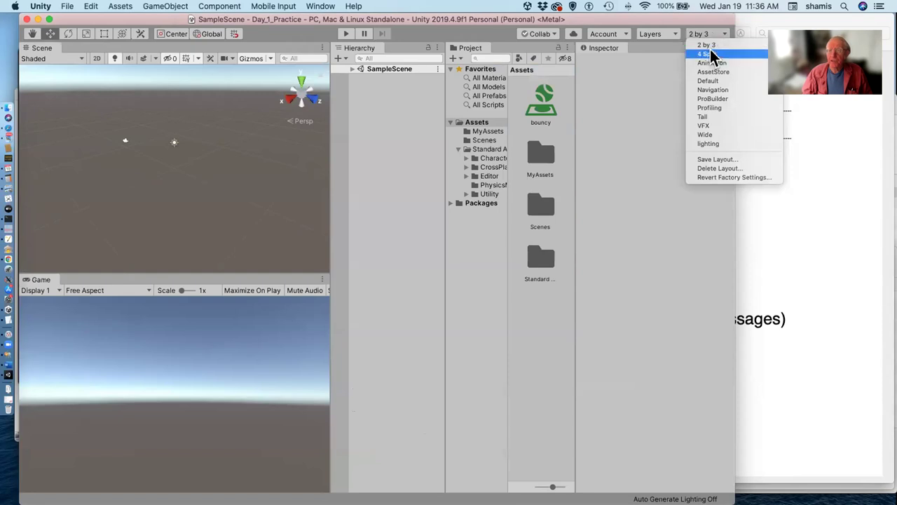
pyautogui.click(710, 52)
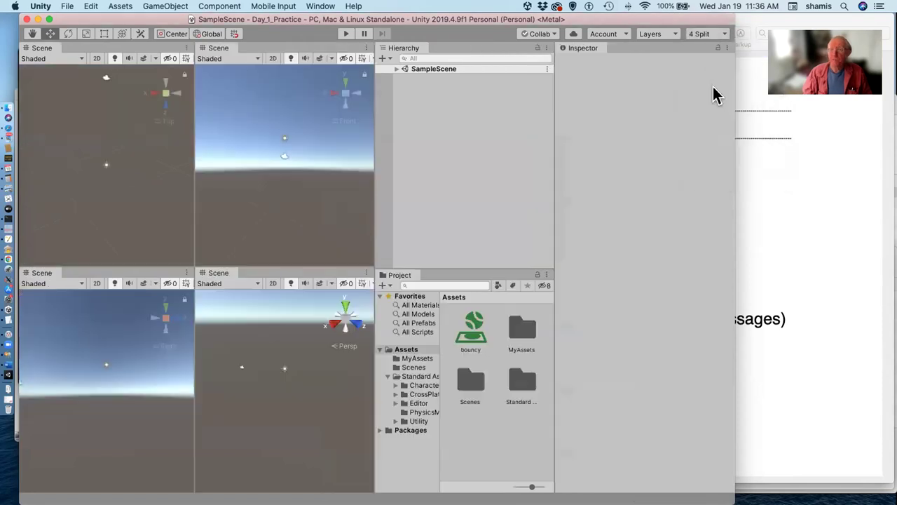
# Step: Restore the 'lighting' layout and bring the lesson slides back in front
pyautogui.click(702, 36)
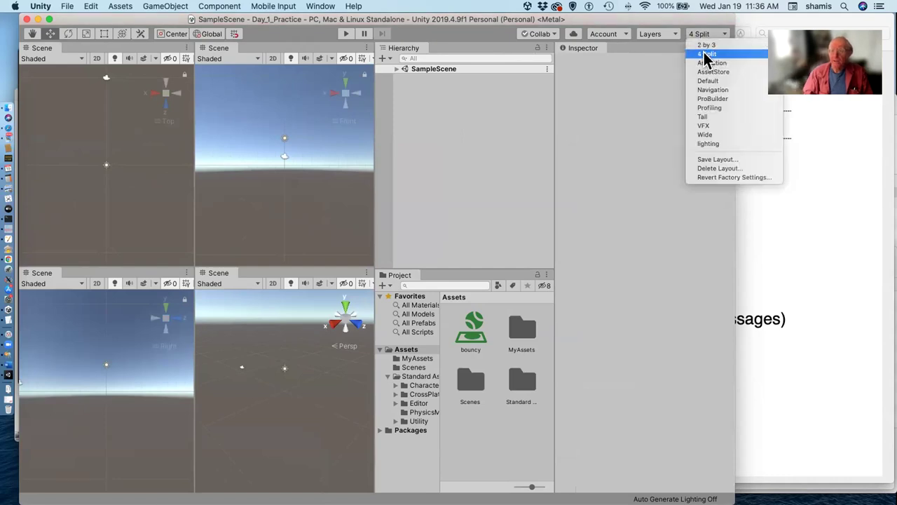
pyautogui.click(725, 143)
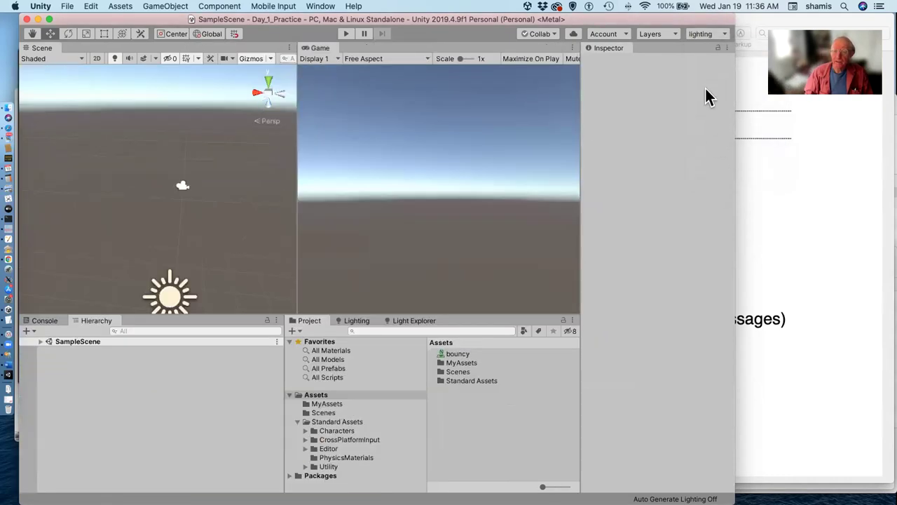
pyautogui.click(722, 33)
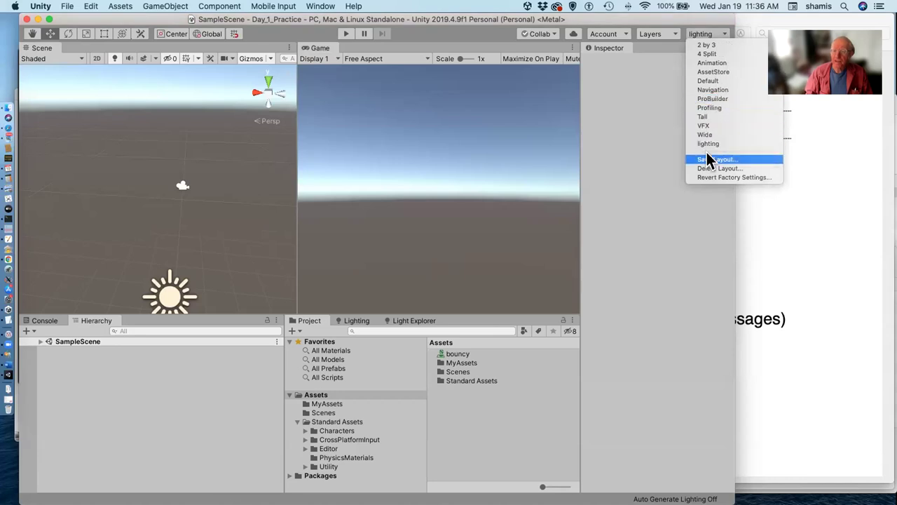
pyautogui.click(615, 69)
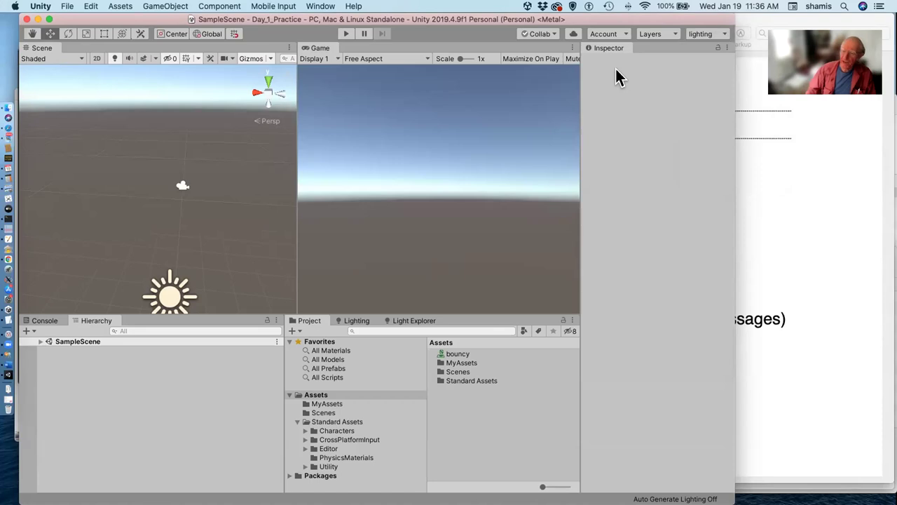
pyautogui.click(839, 202)
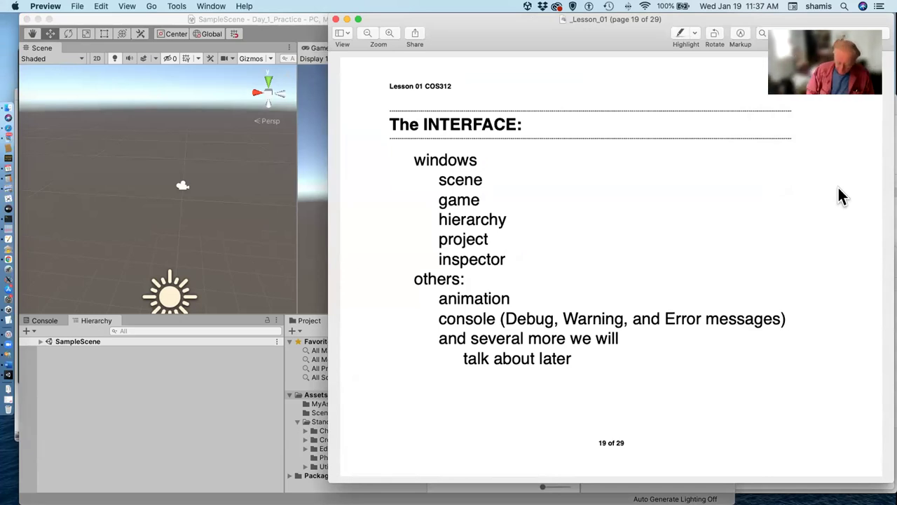
# Step: Advance the slides to page 21, The PROJECT WINDOW, then return to Unity
pyautogui.press('Down')
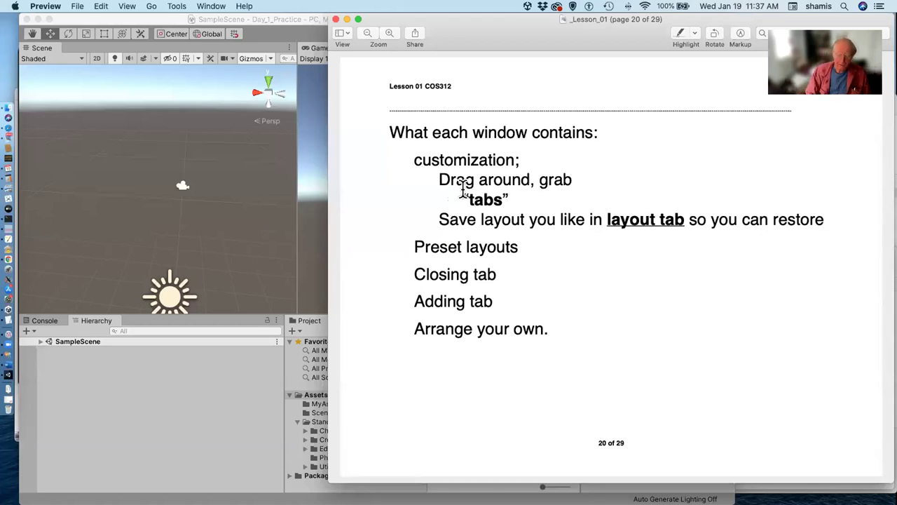
pyautogui.press('Down')
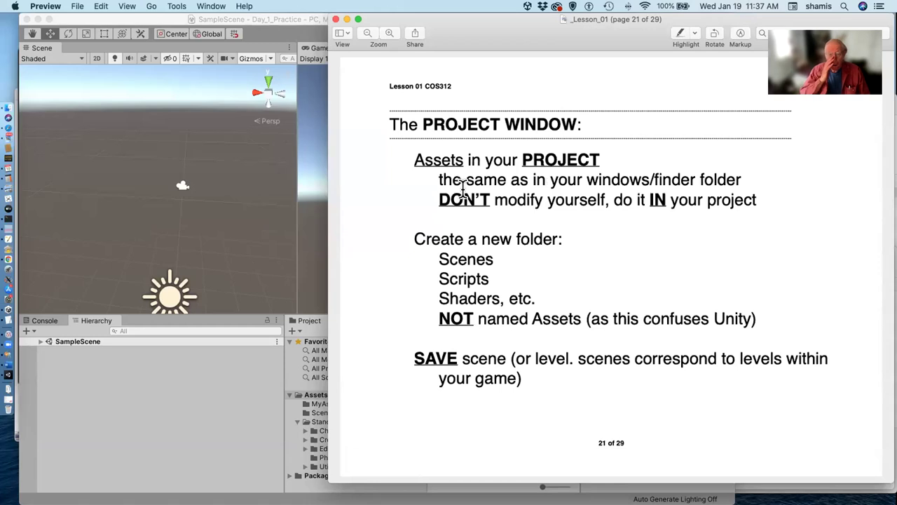
pyautogui.click(235, 238)
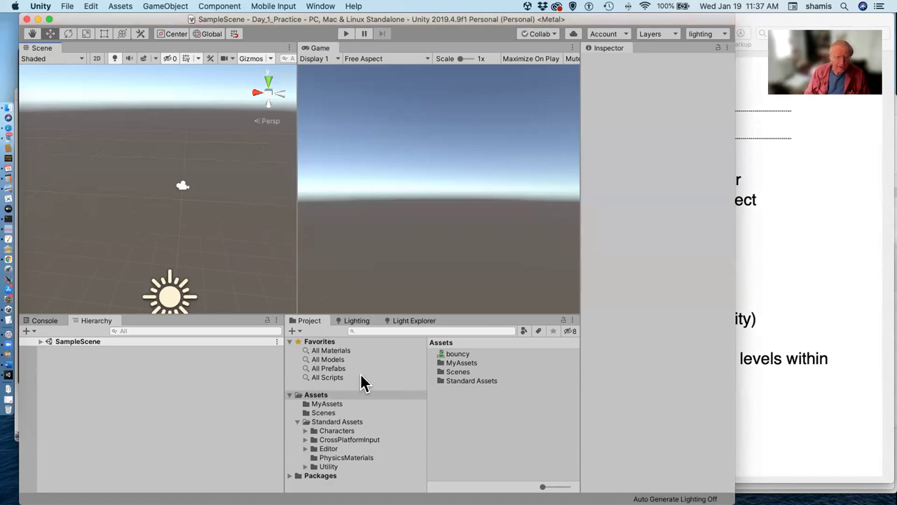
# Step: Browse Standard Assets › Characters › FirstPersonCharacter, then list the top-level Assets folder
pyautogui.click(323, 394)
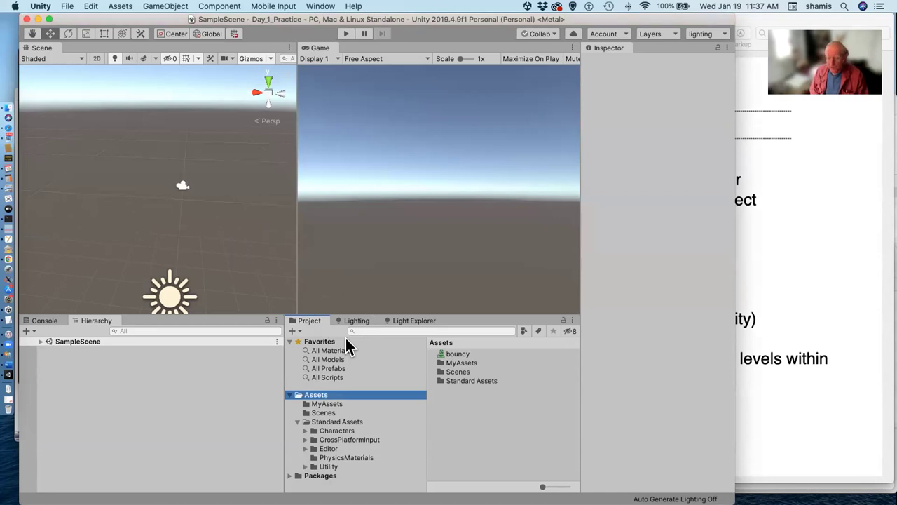
pyautogui.click(348, 422)
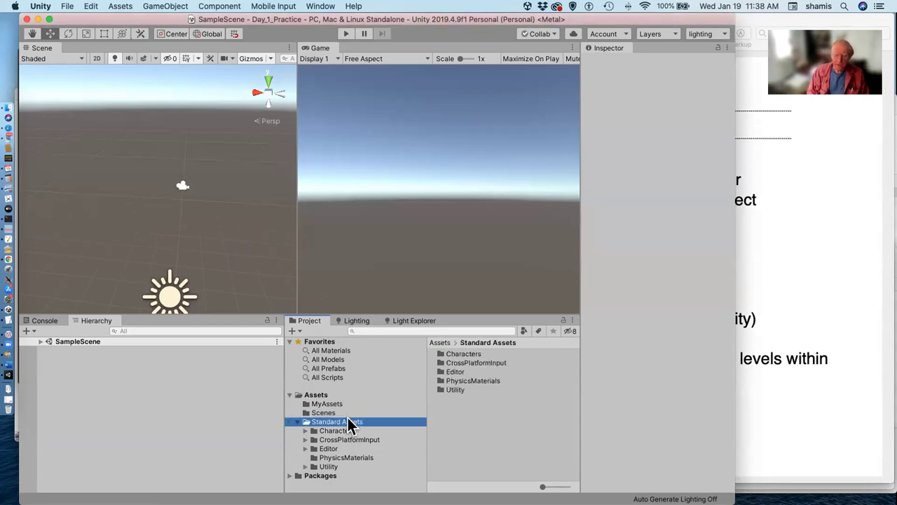
pyautogui.press('Down')
pyautogui.press('Right')
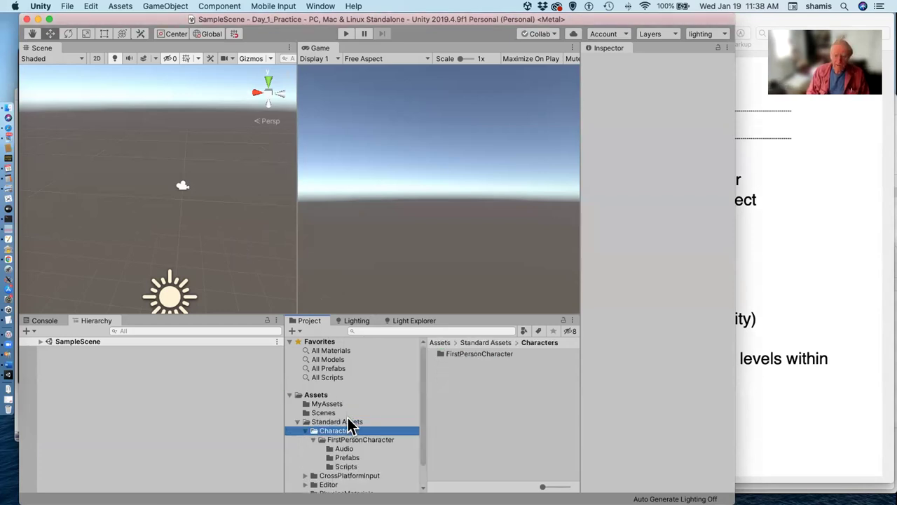
pyautogui.press('Down')
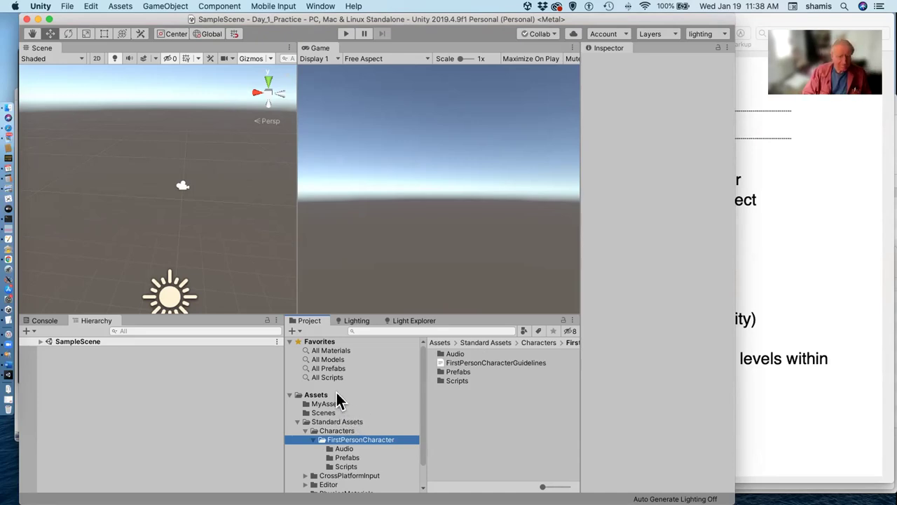
pyautogui.click(337, 396)
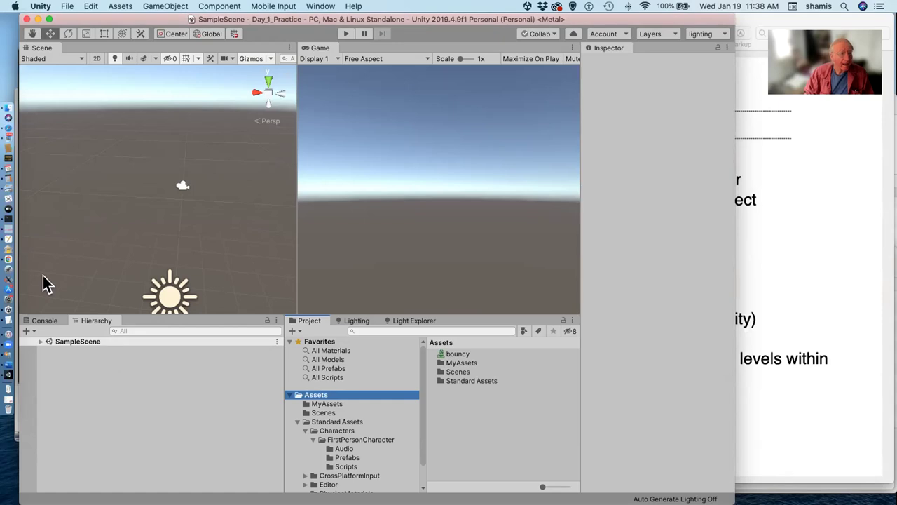
# Step: Compress the Day_1_Practice folder into Day_1_Practice.zip from its right-click menu
pyautogui.click(11, 109)
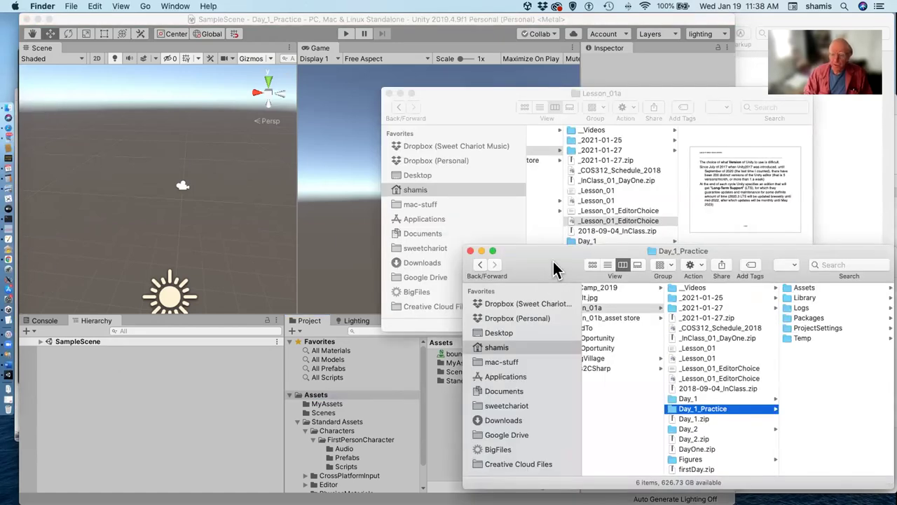
pyautogui.moveTo(553, 270); pyautogui.dragTo(288, 143)
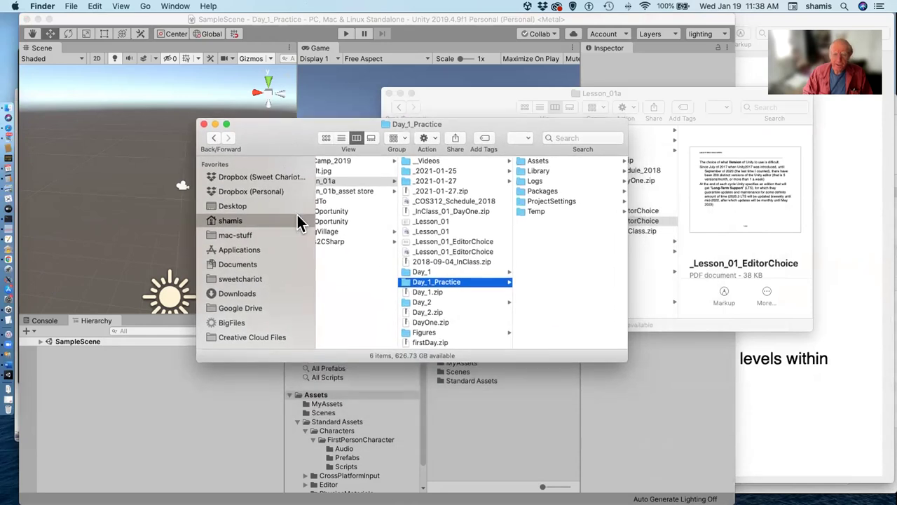
pyautogui.click(454, 281)
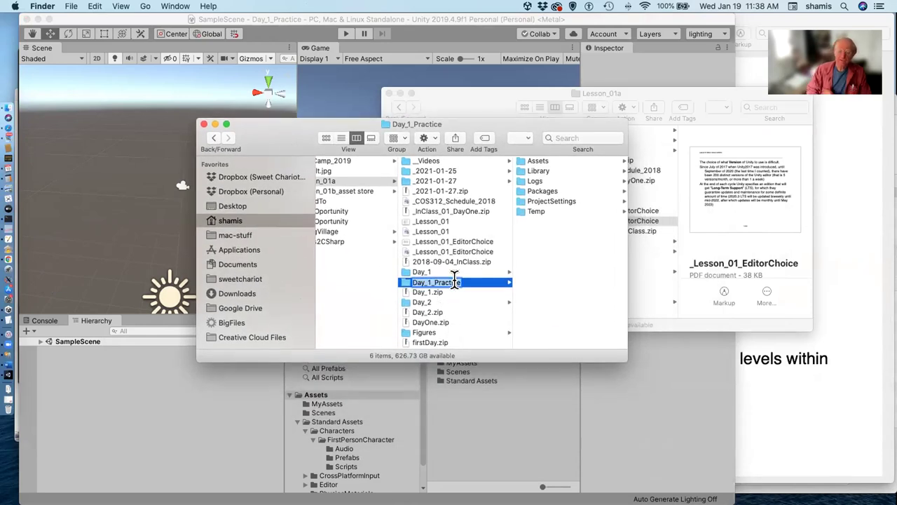
pyautogui.press('Escape')
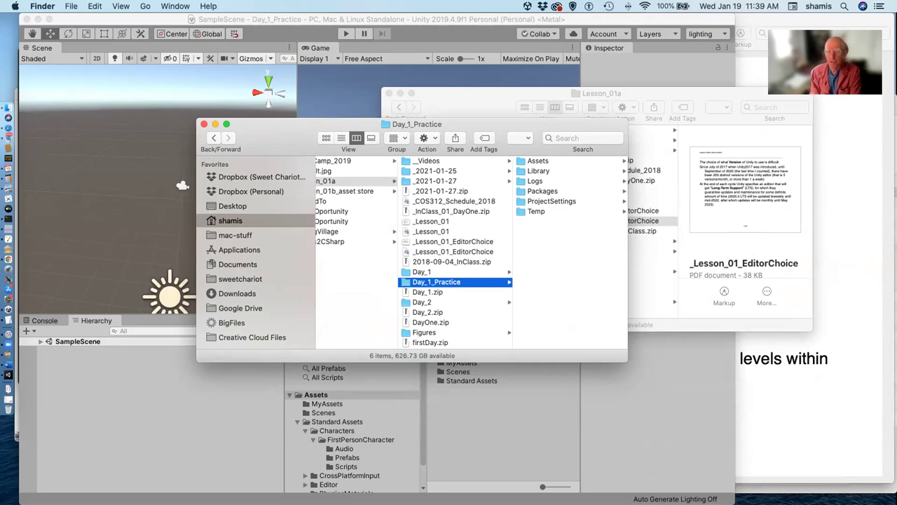
pyautogui.scroll(-1, 467, 281)
pyautogui.rightClick(468, 279)
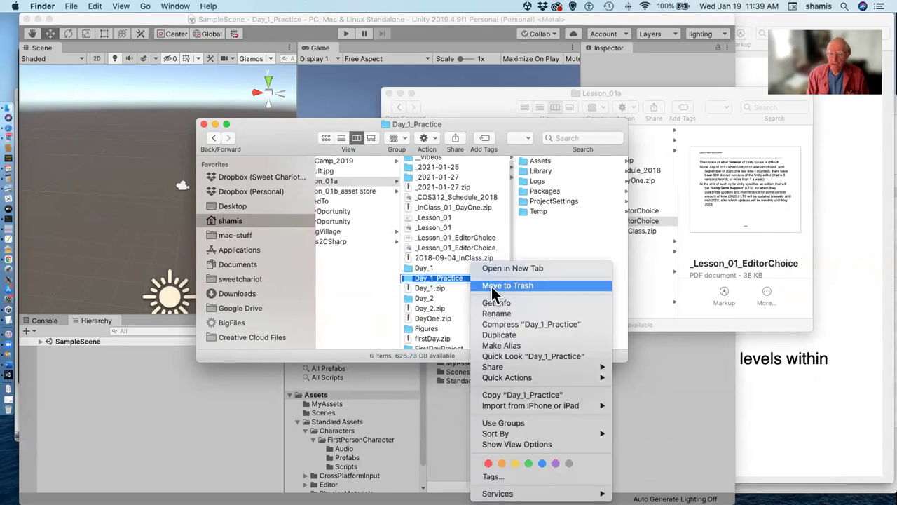
pyautogui.click(537, 319)
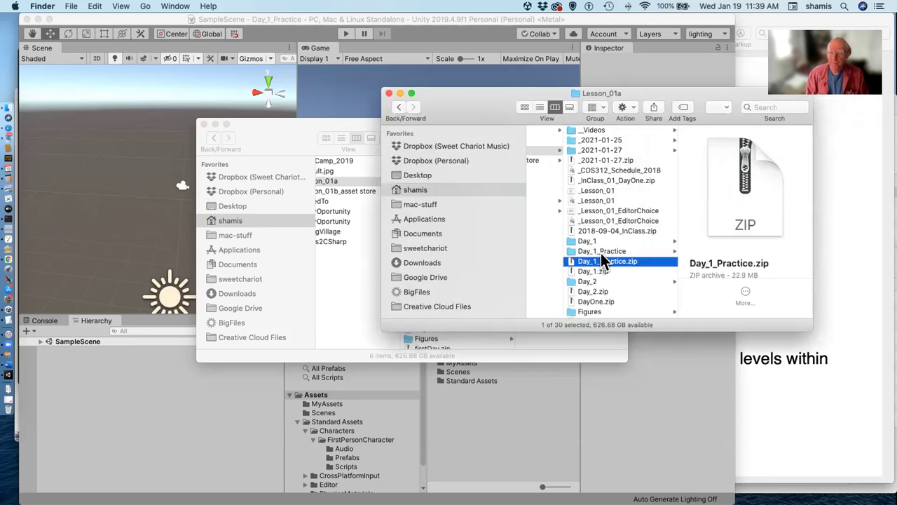
# Step: Open the Day_1_Practice project folder and its Assets folder in Finder
pyautogui.click(605, 261)
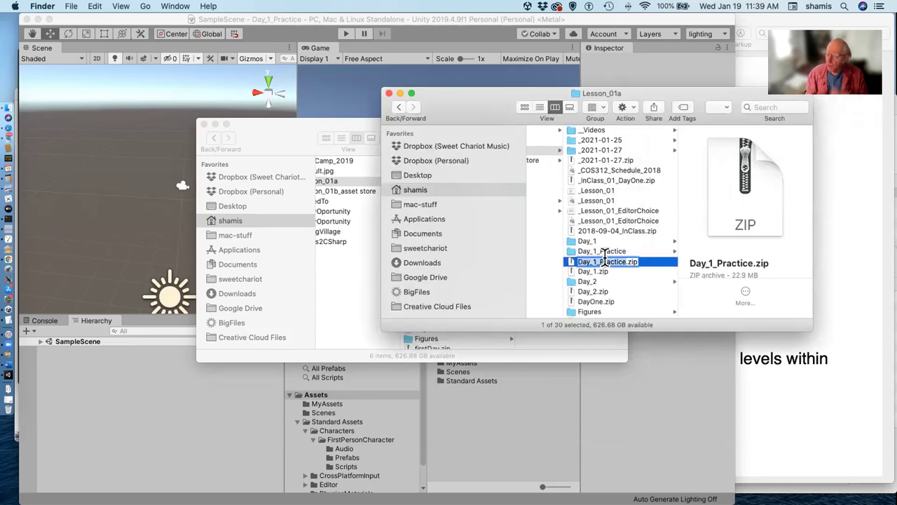
pyautogui.press('Escape')
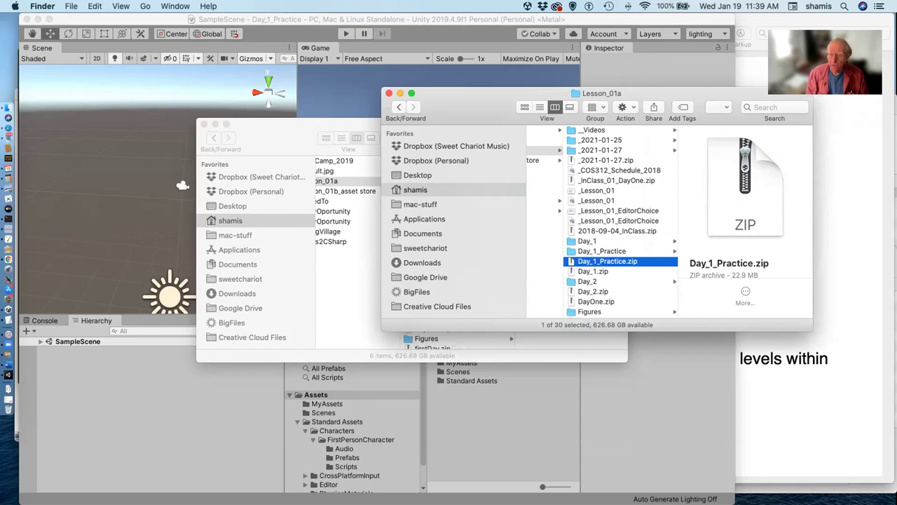
pyautogui.click(597, 251)
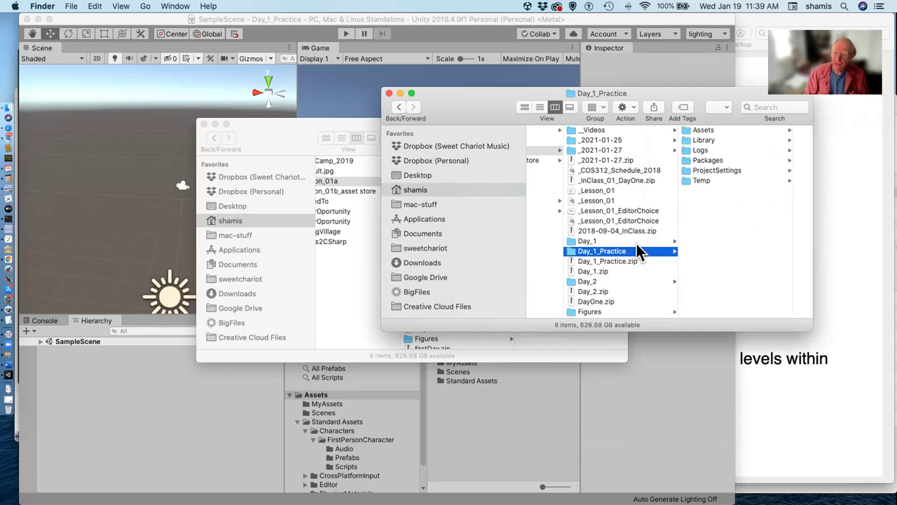
pyautogui.click(732, 129)
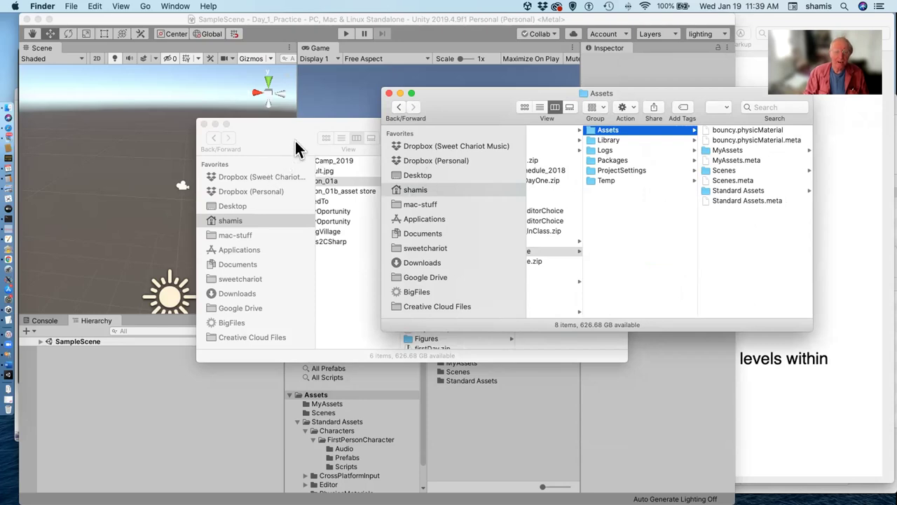
# Step: Move the other Finder window aside and open the Scenes folder in column view
pyautogui.moveTo(295, 126); pyautogui.dragTo(48, 21)
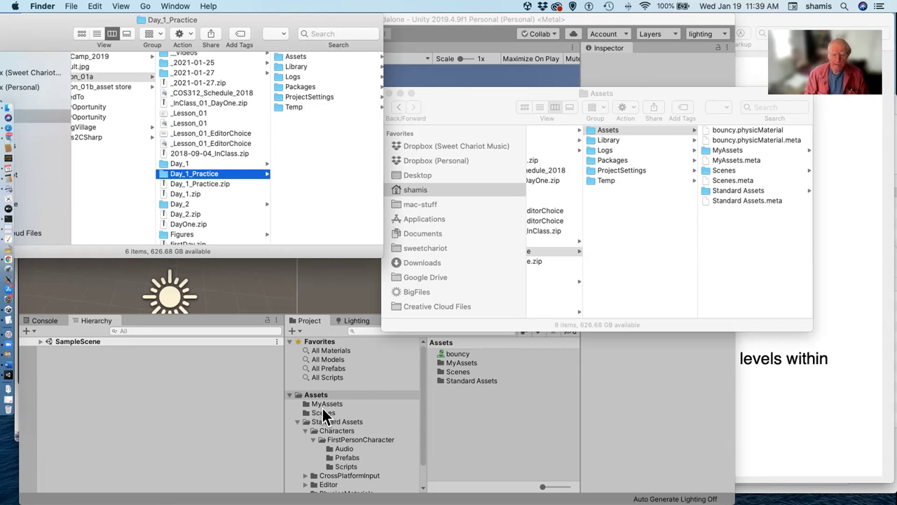
pyautogui.click(757, 174)
pyautogui.click(730, 170)
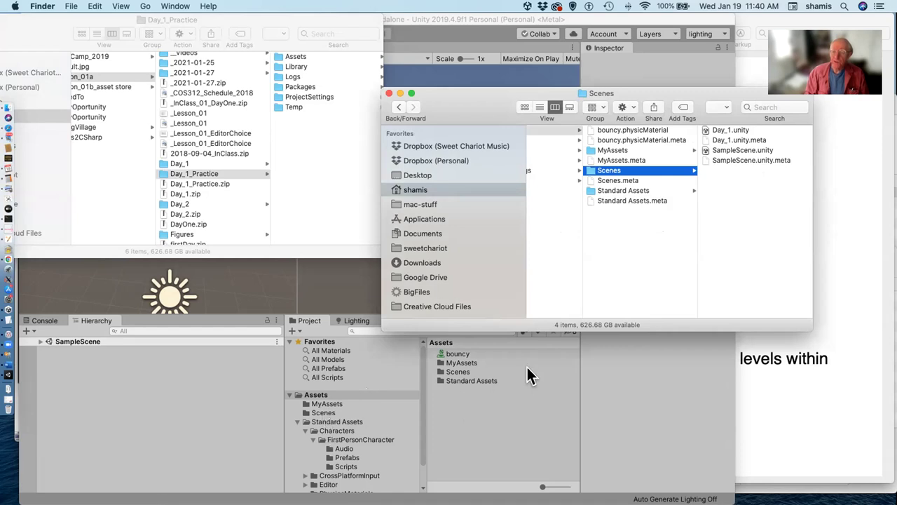
pyautogui.hscroll(-5, 615, 220)
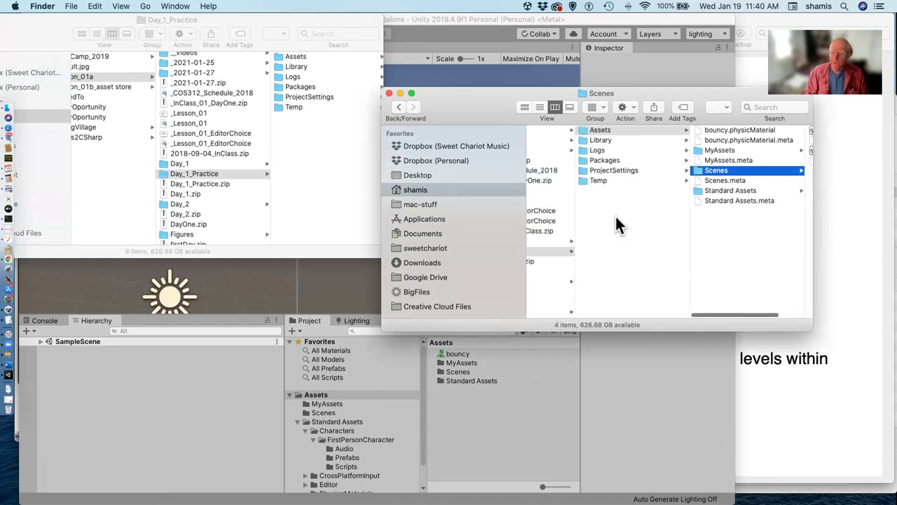
pyautogui.hscroll(-4, 617, 224)
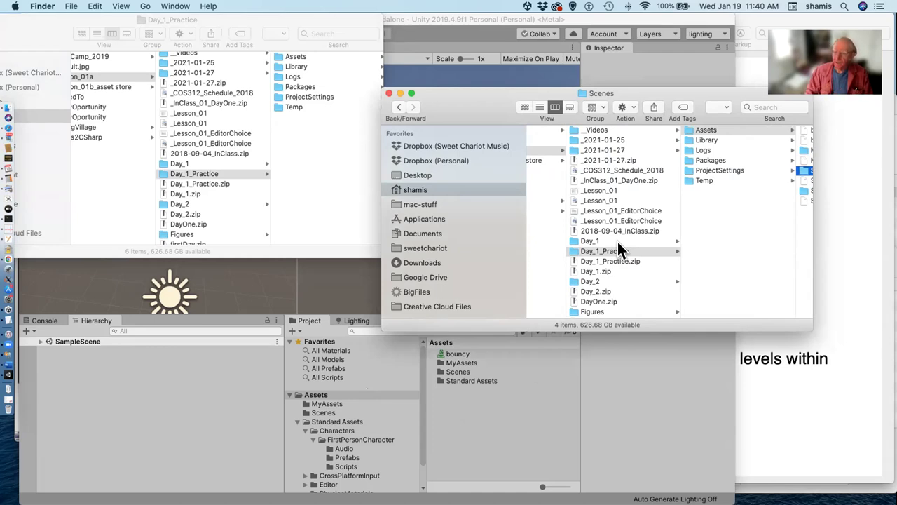
# Step: Peek into the project's Library folder in Finder, return to Assets, then bring Unity forward
pyautogui.hscroll(5, 690, 246)
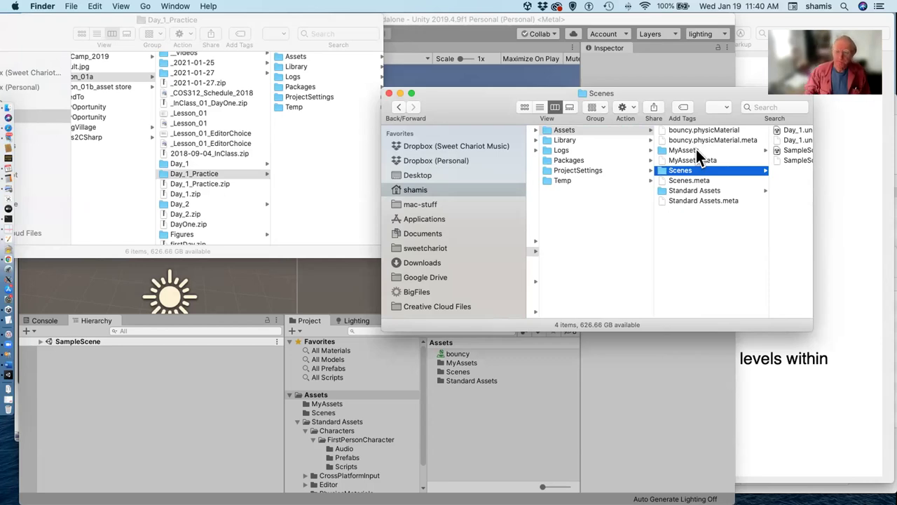
pyautogui.click(624, 140)
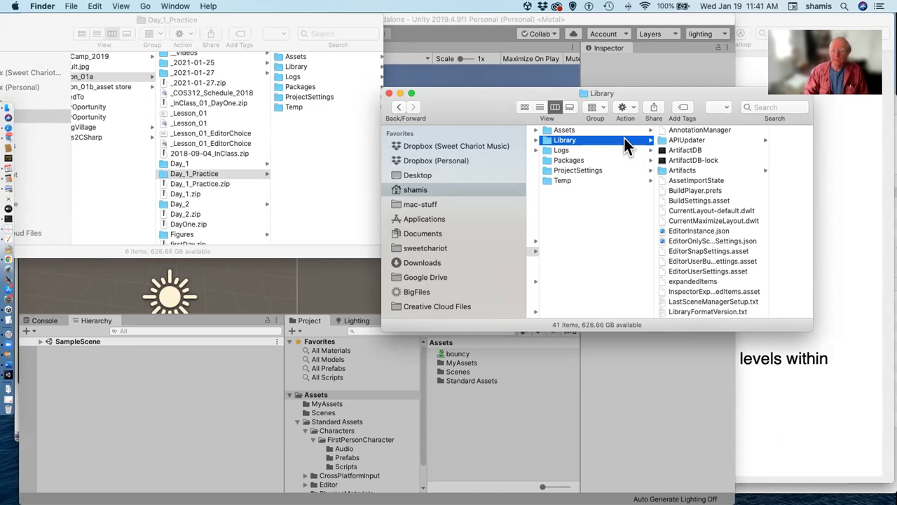
pyautogui.click(623, 130)
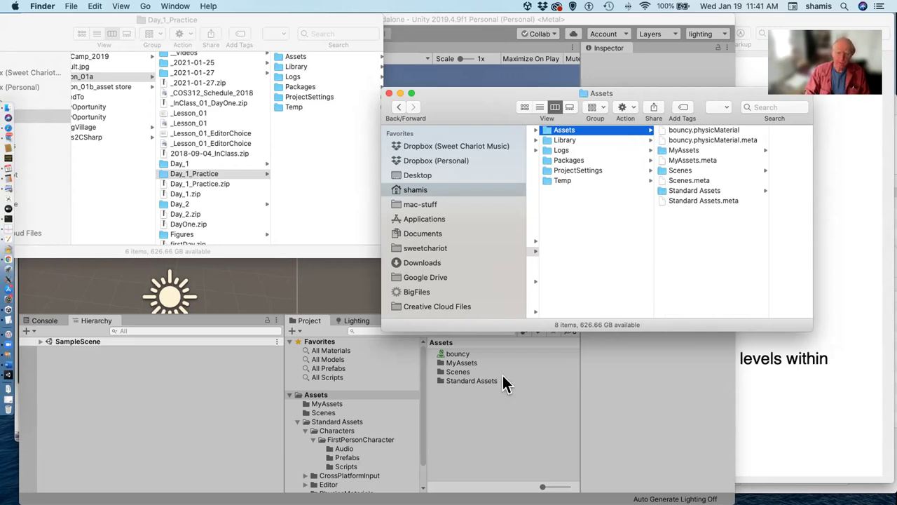
pyautogui.click(499, 394)
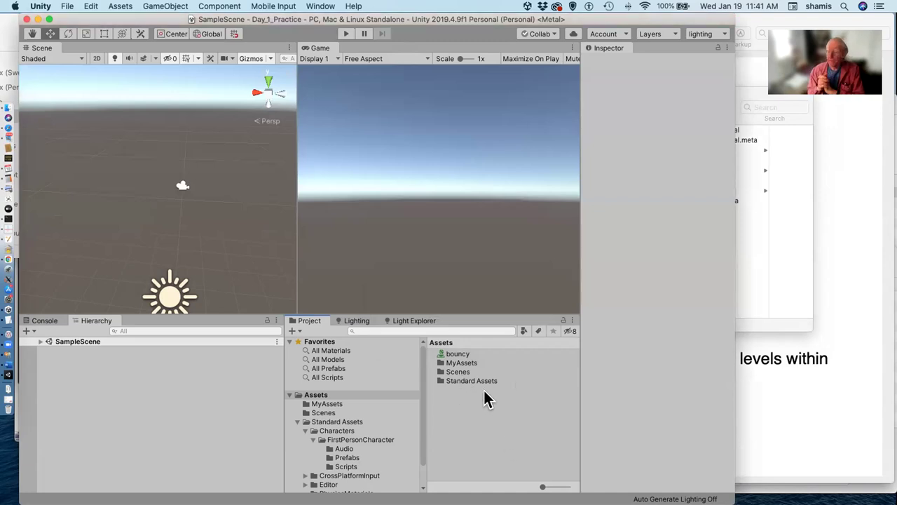
pyautogui.click(796, 405)
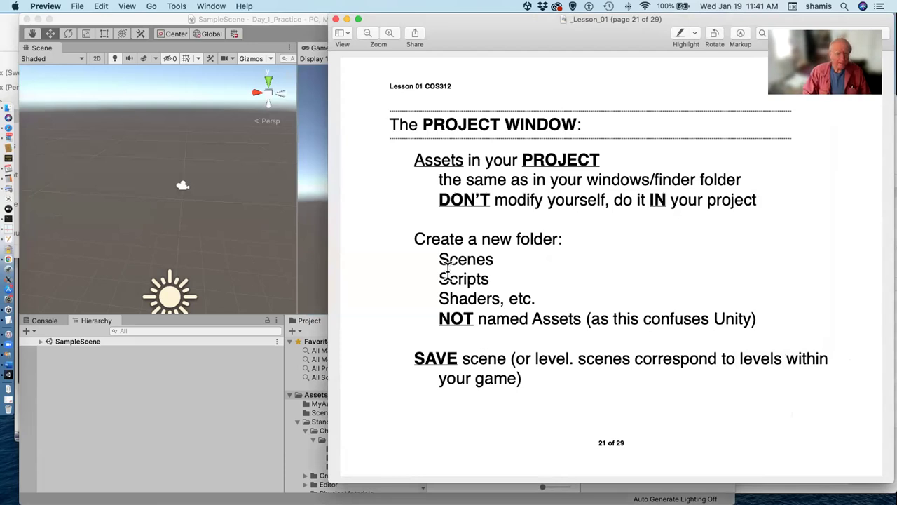
pyautogui.click(308, 255)
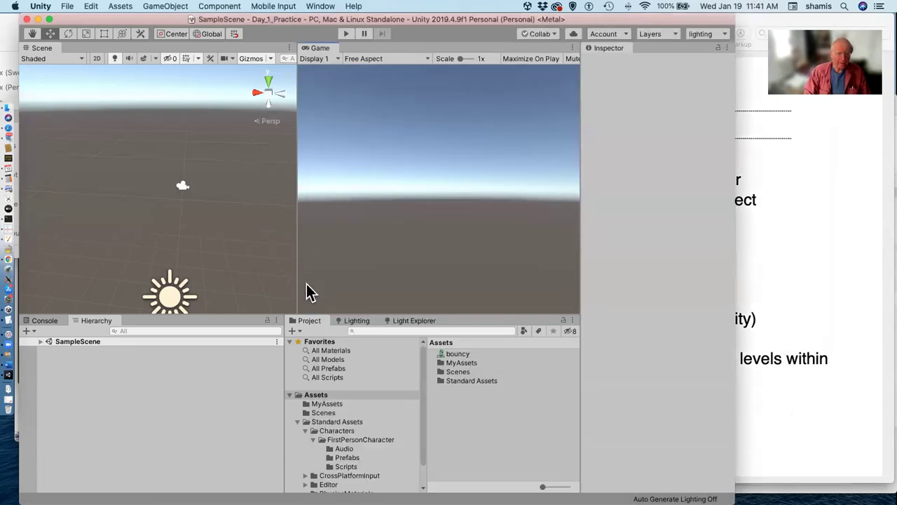
# Step: Create a new folder under Assets, correcting its misspelled name 'Tesxt' to 'Tests'
pyautogui.click(296, 330)
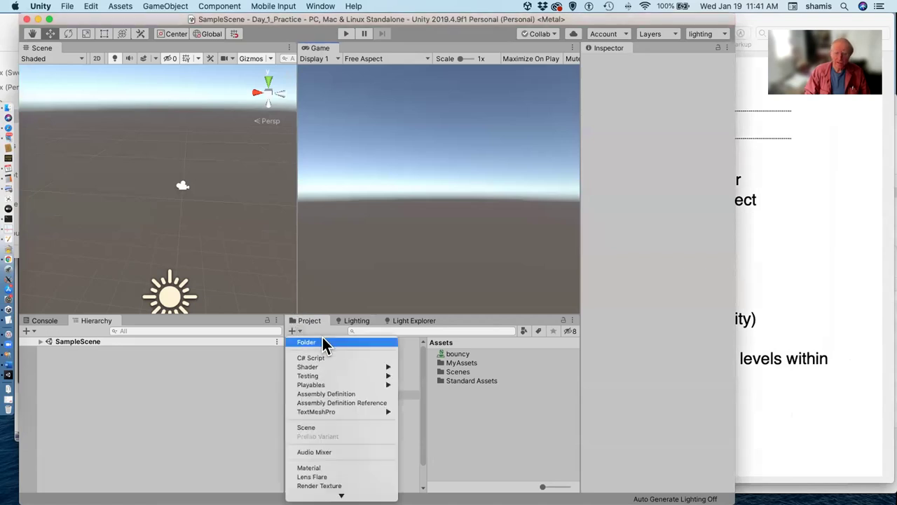
pyautogui.click(323, 341)
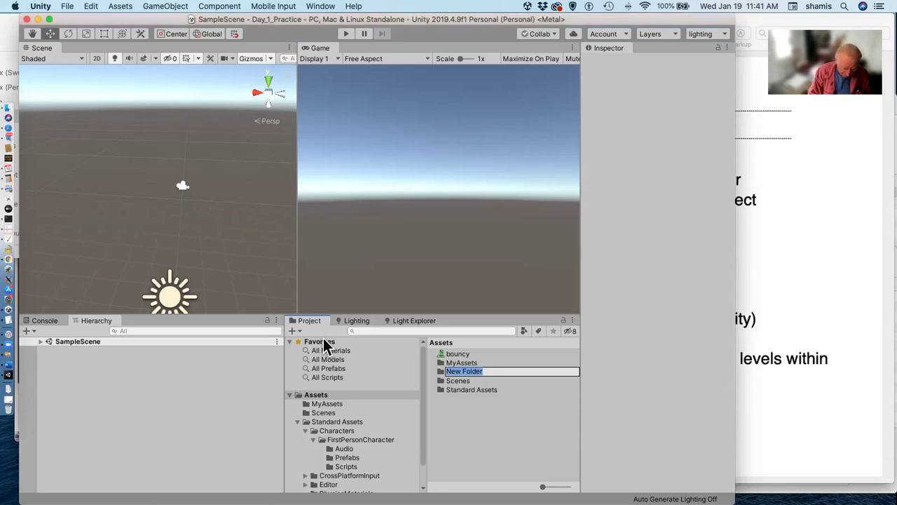
pyautogui.write('Tesxt')
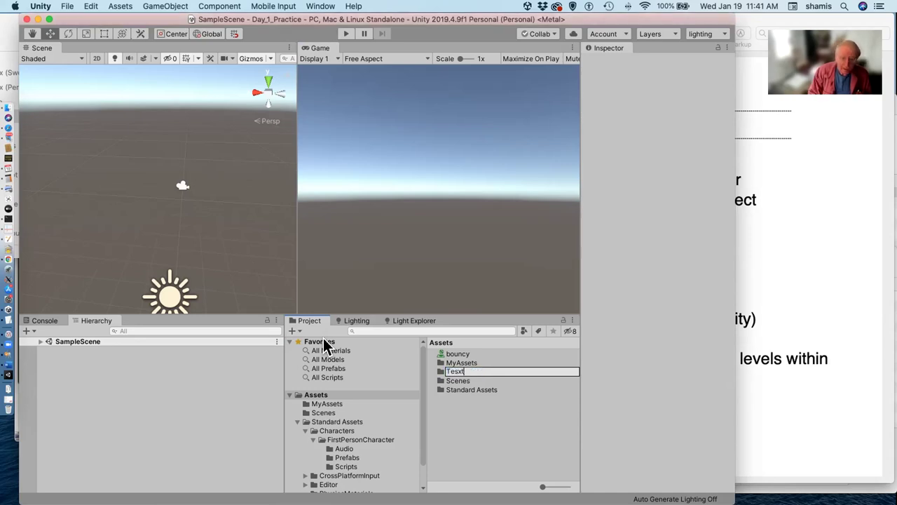
pyautogui.press('Return')
pyautogui.press('Return')
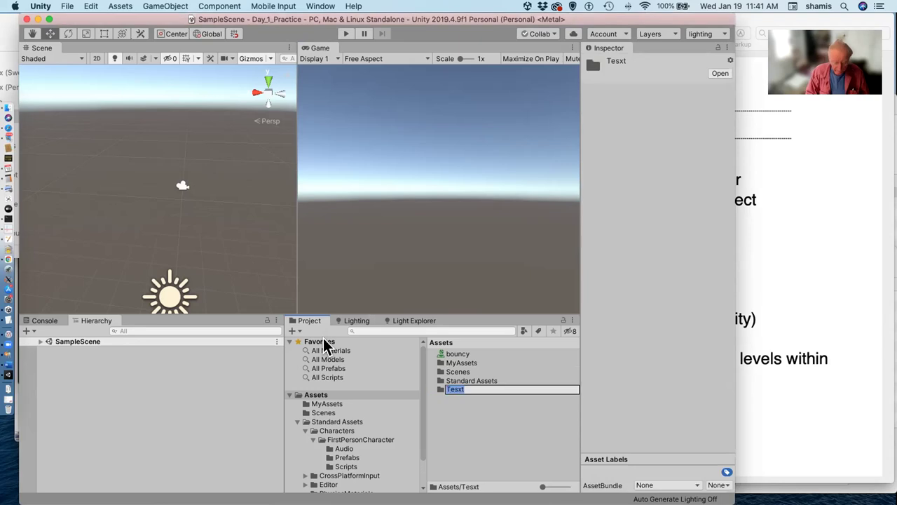
pyautogui.write('Test')
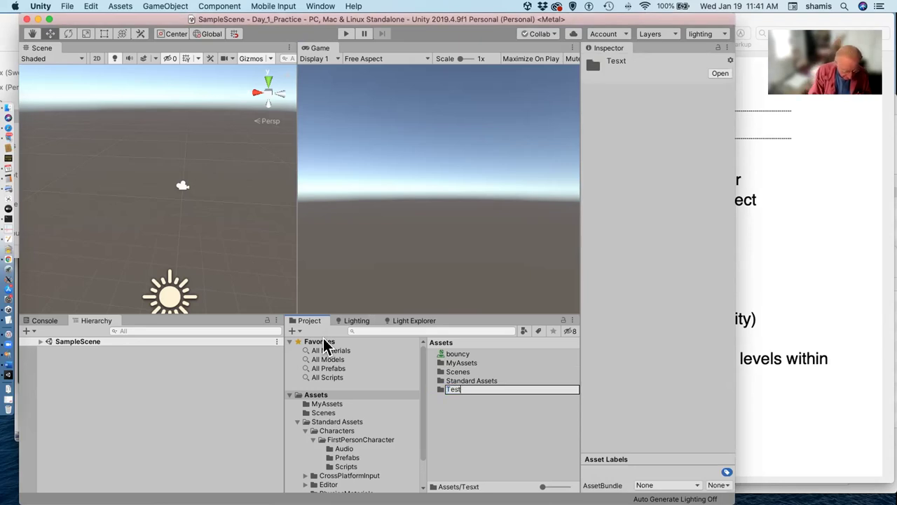
pyautogui.write('s')
pyautogui.press('Return')
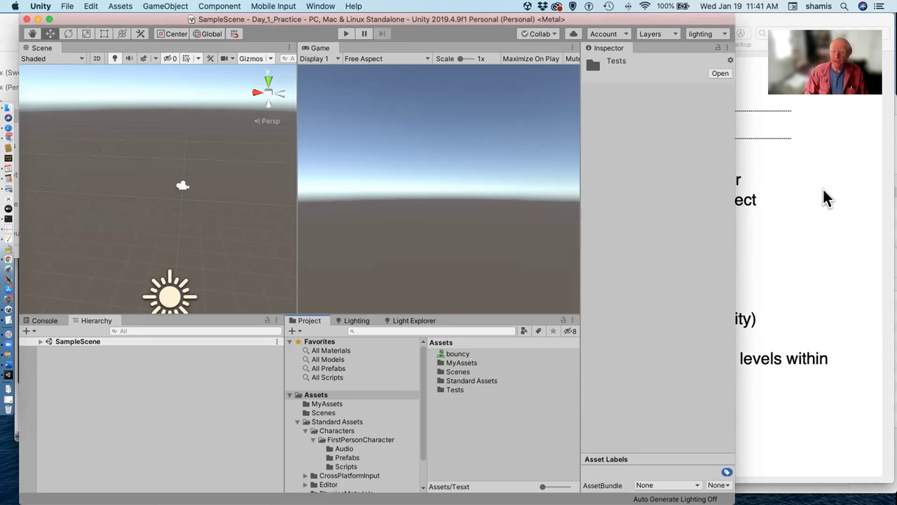
pyautogui.click(296, 330)
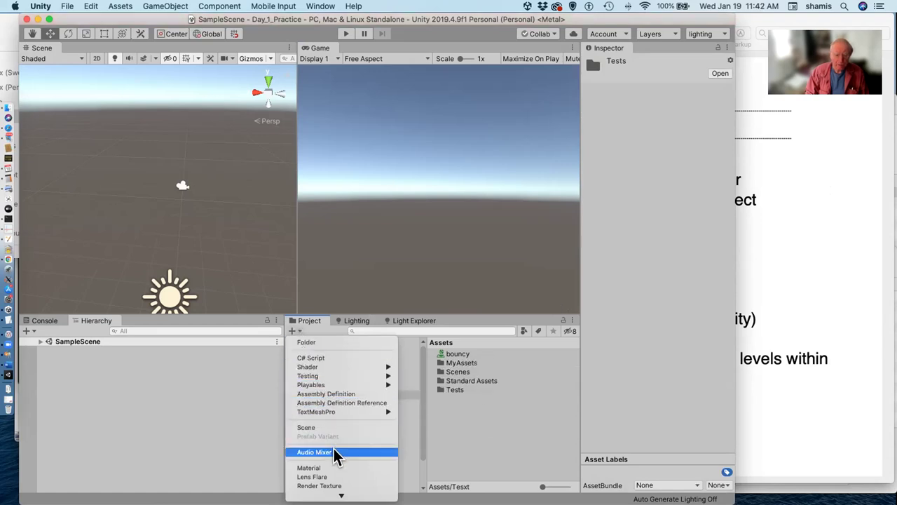
pyautogui.scroll(-5, 335, 452)
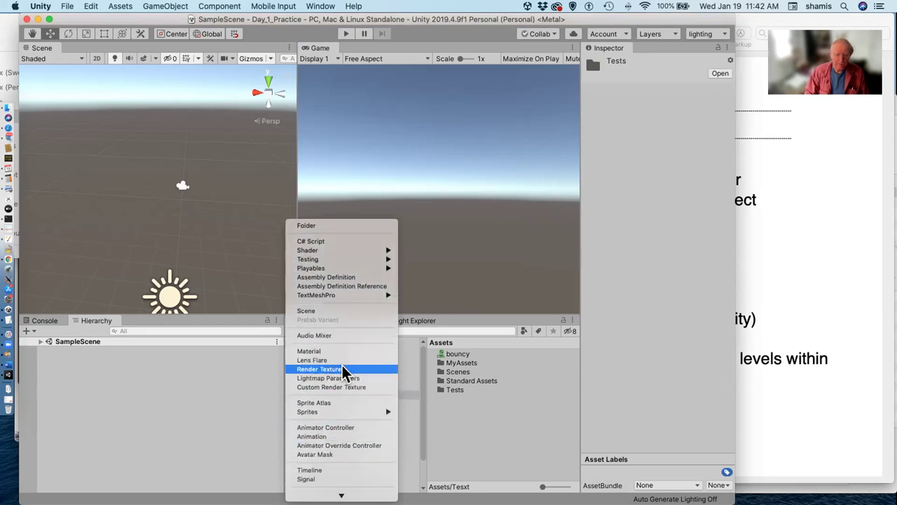
pyautogui.moveTo(348, 407)
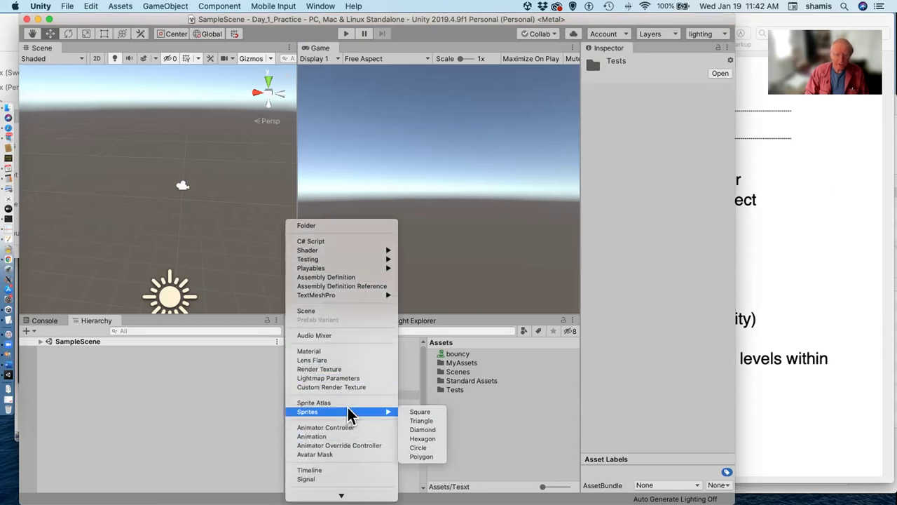
pyautogui.scroll(-3, 348, 407)
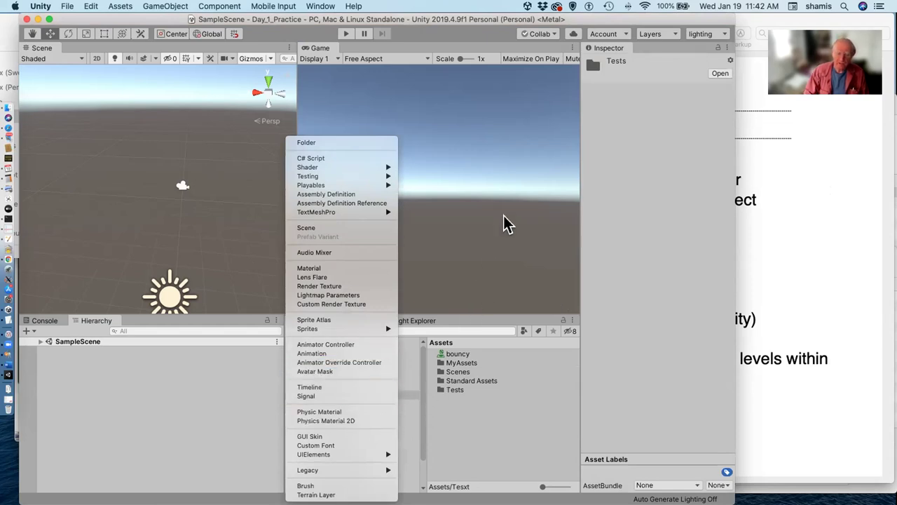
pyautogui.click(476, 228)
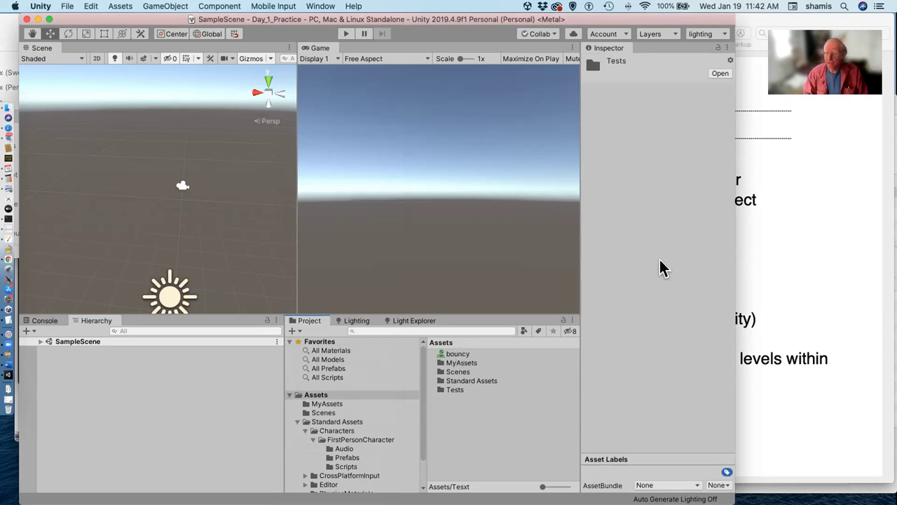
# Step: Glance at the lesson slides, then open and close Unity's GameObject menu without creating anything
pyautogui.click(746, 252)
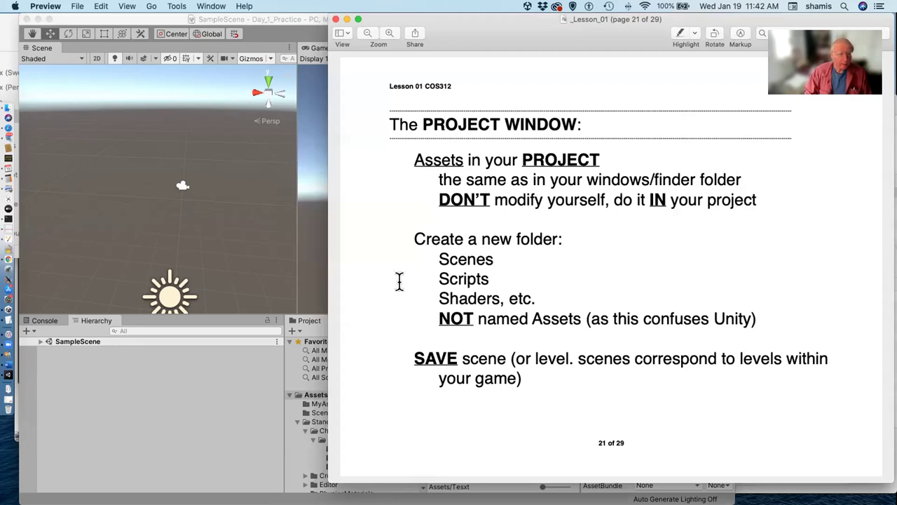
pyautogui.click(209, 247)
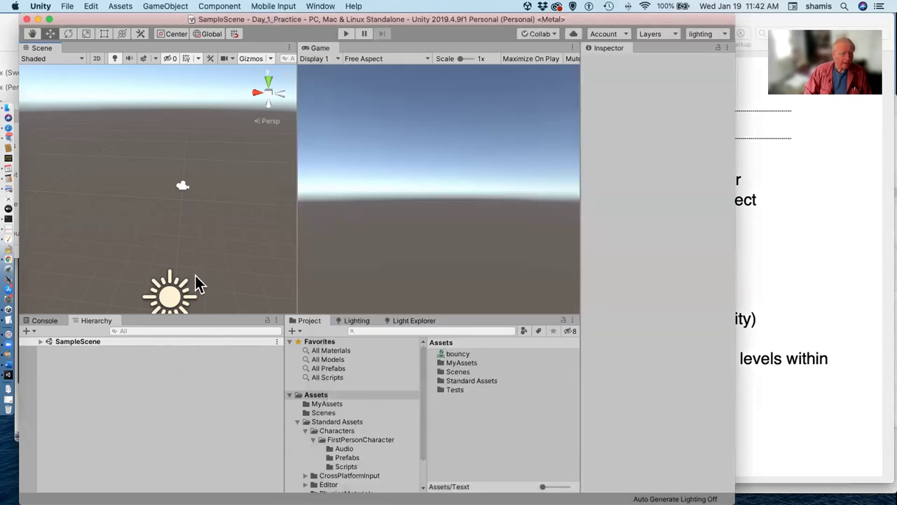
pyautogui.click(167, 7)
pyautogui.click(168, 8)
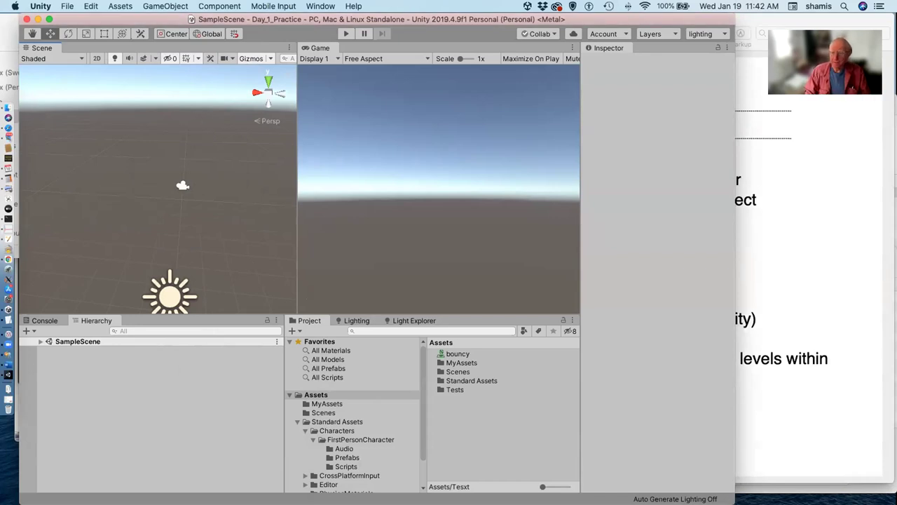
# Step: Advance the Lesson_01 slides to page 22, 'The GAME OBJECT', and return to Unity
pyautogui.click(768, 356)
pyautogui.press('Down')
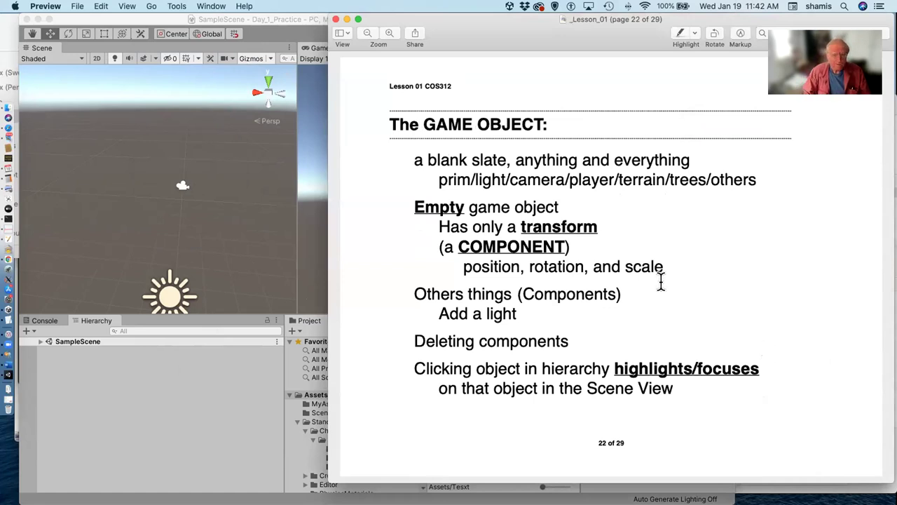
pyautogui.click(208, 209)
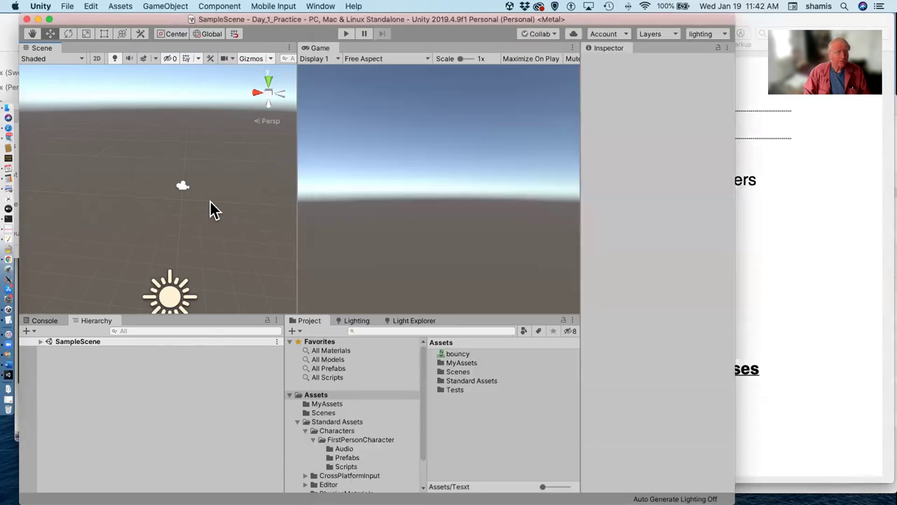
# Step: Add an empty GameObject to SampleScene with GameObject > Create Empty and select it
pyautogui.click(156, 7)
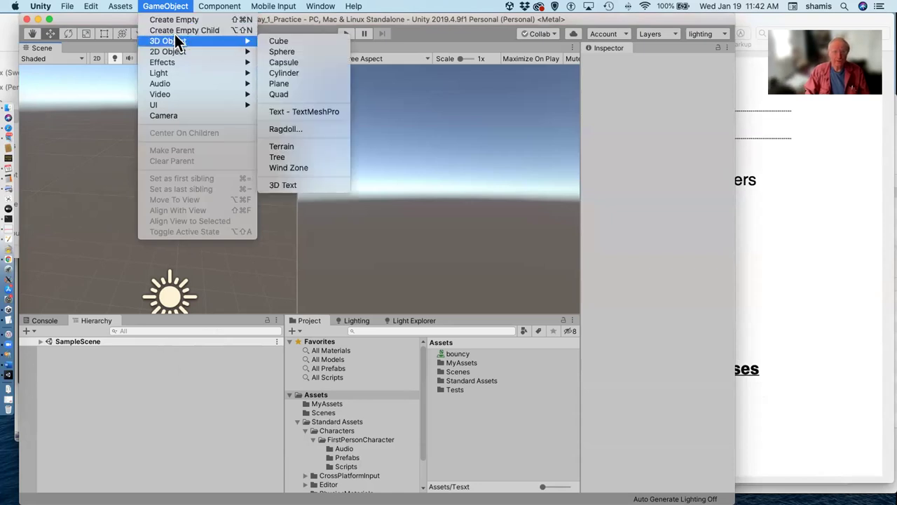
pyautogui.moveTo(181, 38)
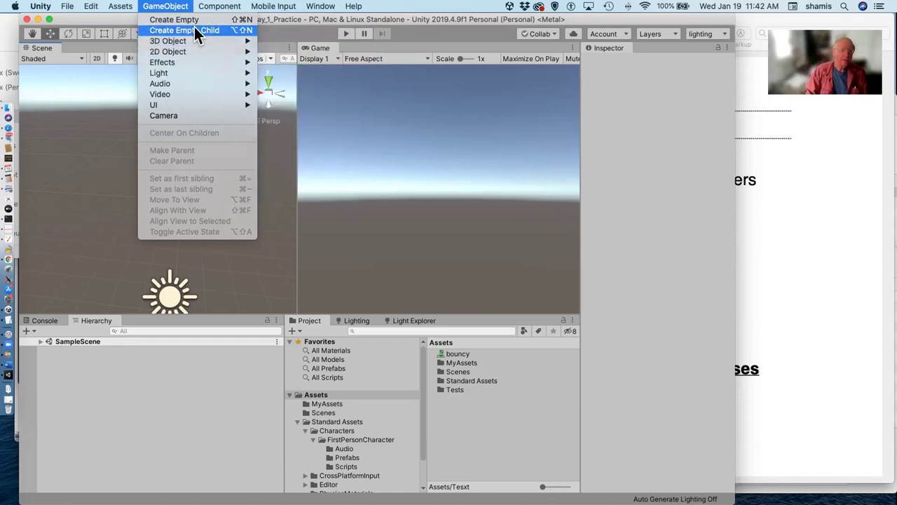
pyautogui.click(195, 21)
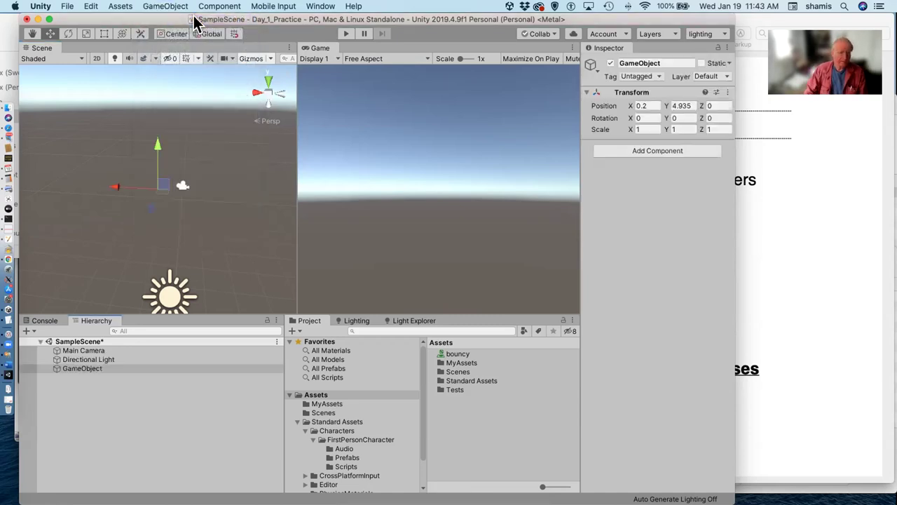
pyautogui.click(115, 366)
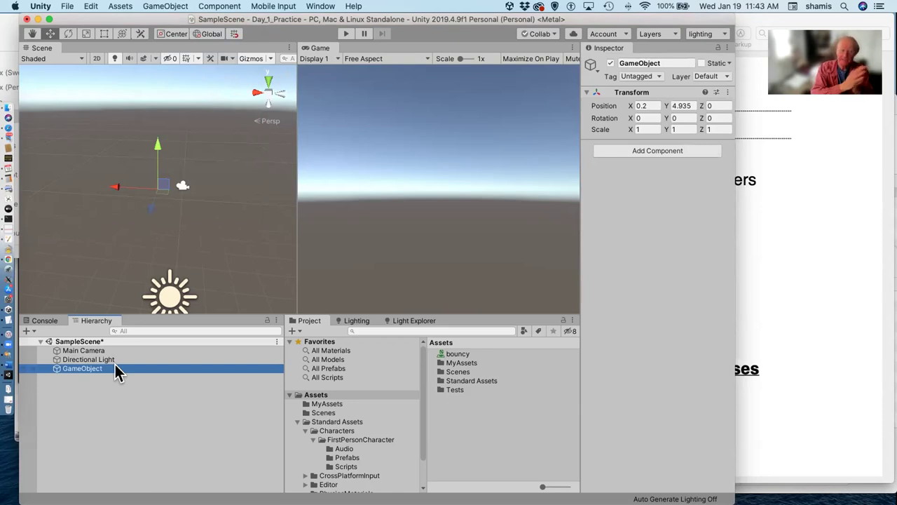
# Step: Compare Main Camera and Directional Light, then rename the new GameObject to 'empty'
pyautogui.click(117, 351)
pyautogui.click(118, 358)
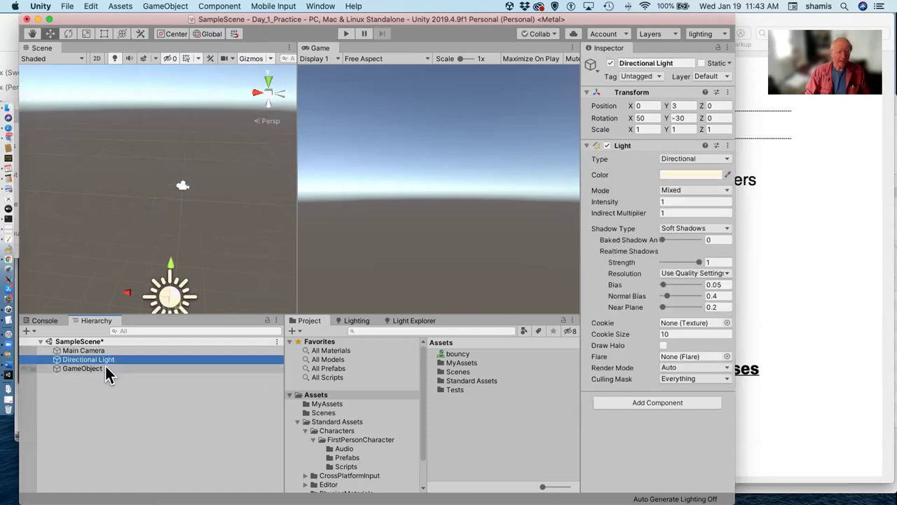
pyautogui.click(105, 367)
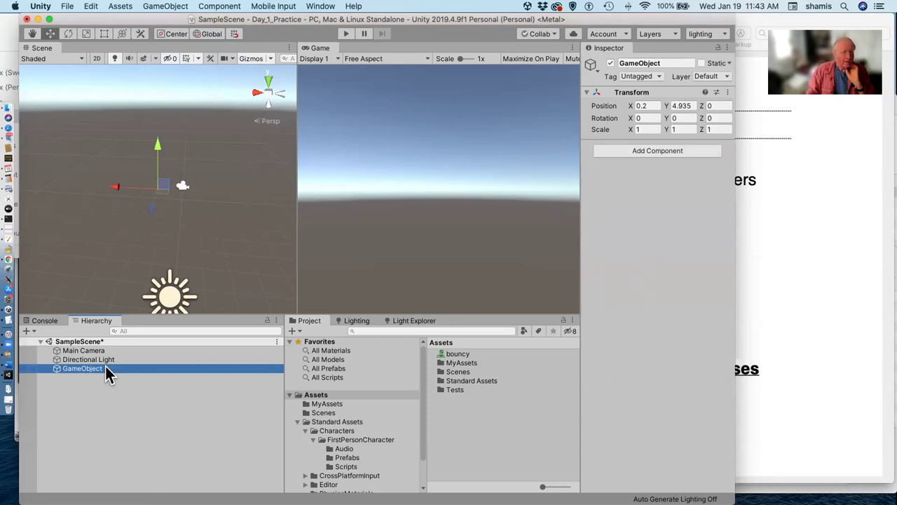
pyautogui.press('Return')
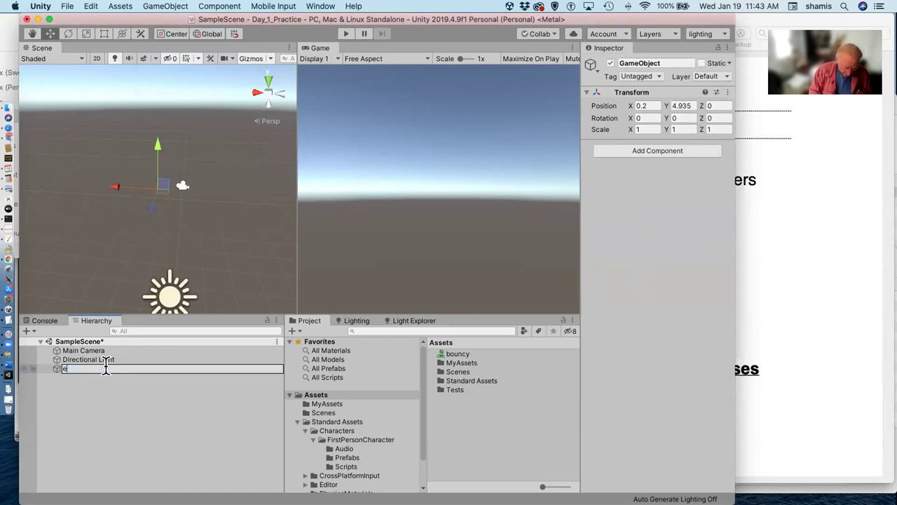
pyautogui.write('empty')
pyautogui.press('Return')
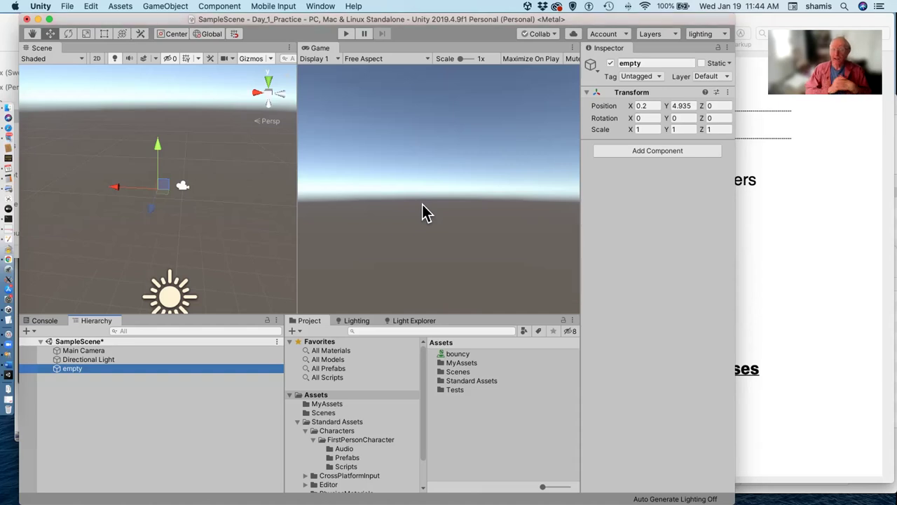
pyautogui.click(826, 296)
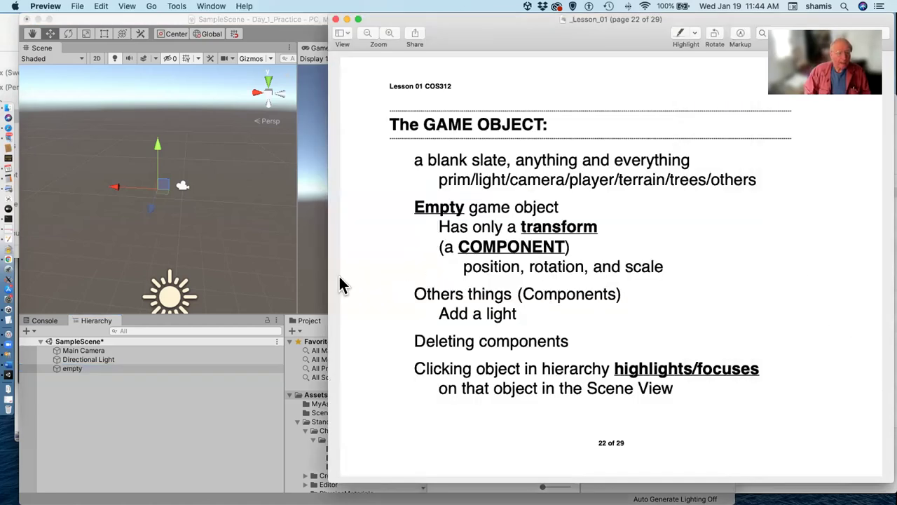
pyautogui.click(228, 231)
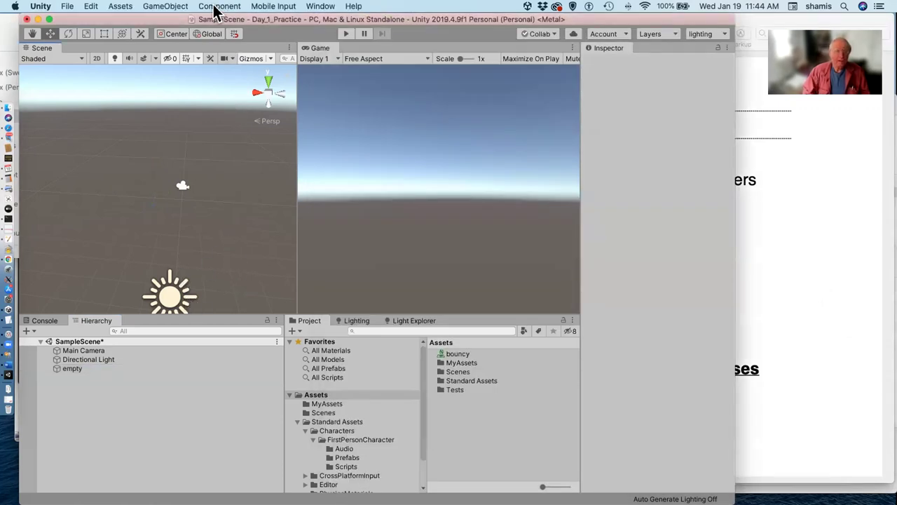
pyautogui.click(91, 368)
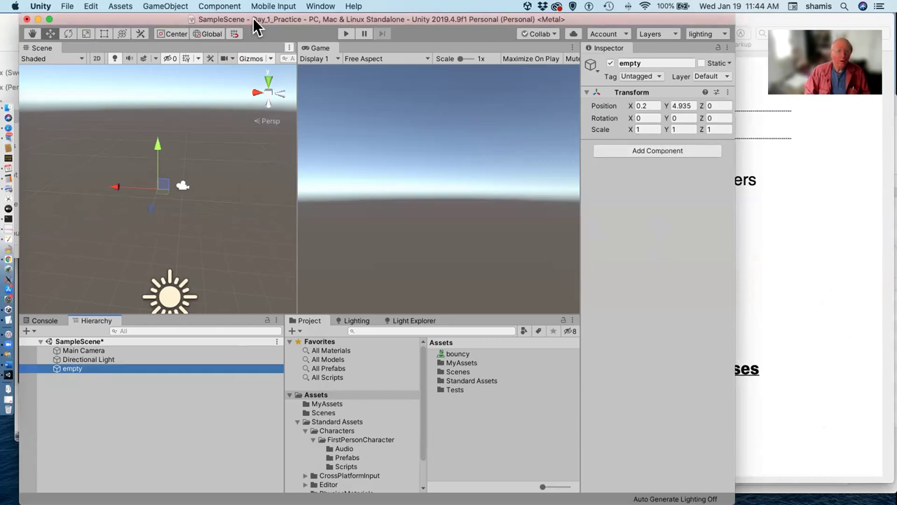
pyautogui.click(219, 7)
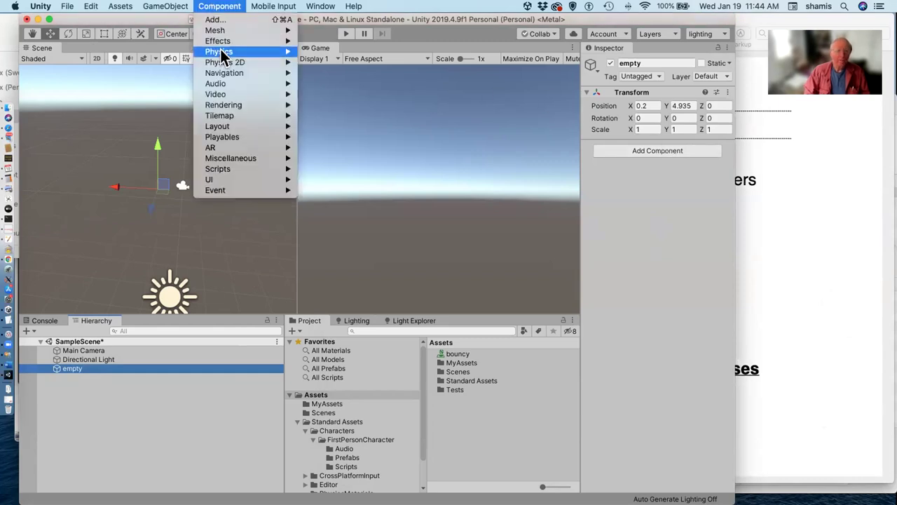
pyautogui.moveTo(240, 54)
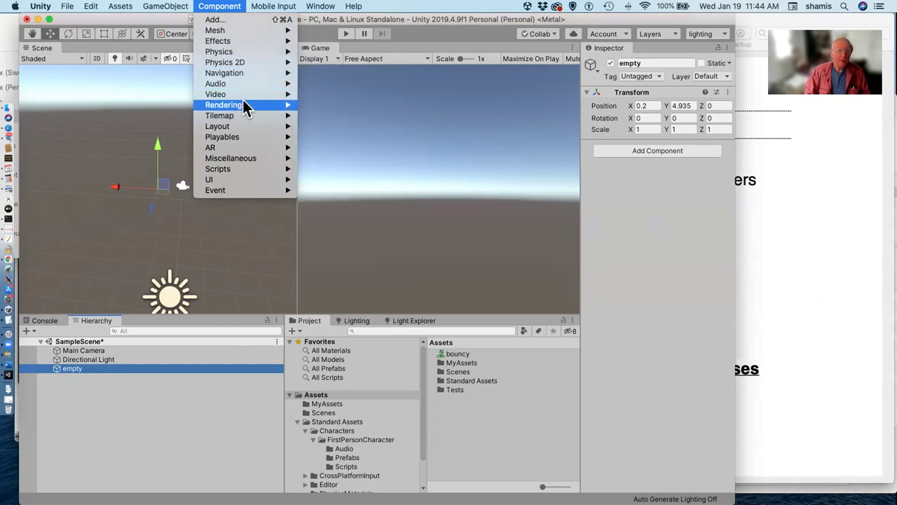
pyautogui.moveTo(249, 108)
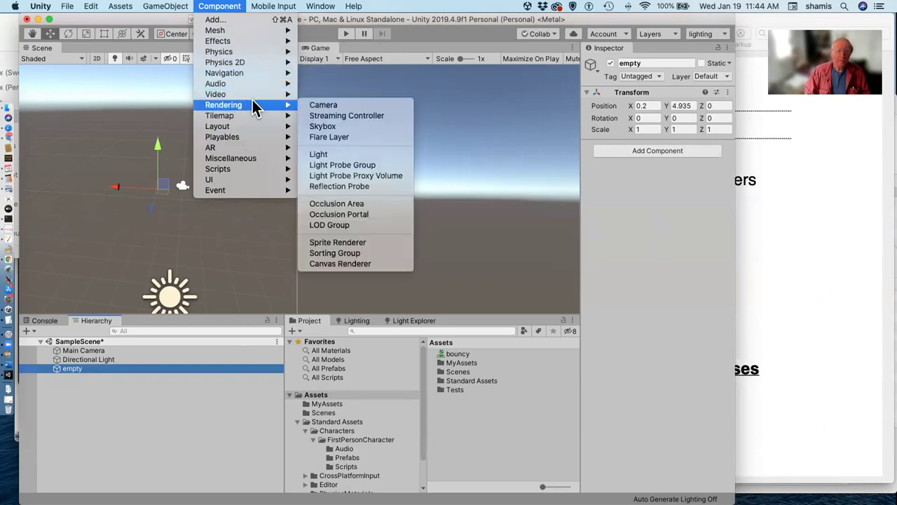
pyautogui.click(331, 153)
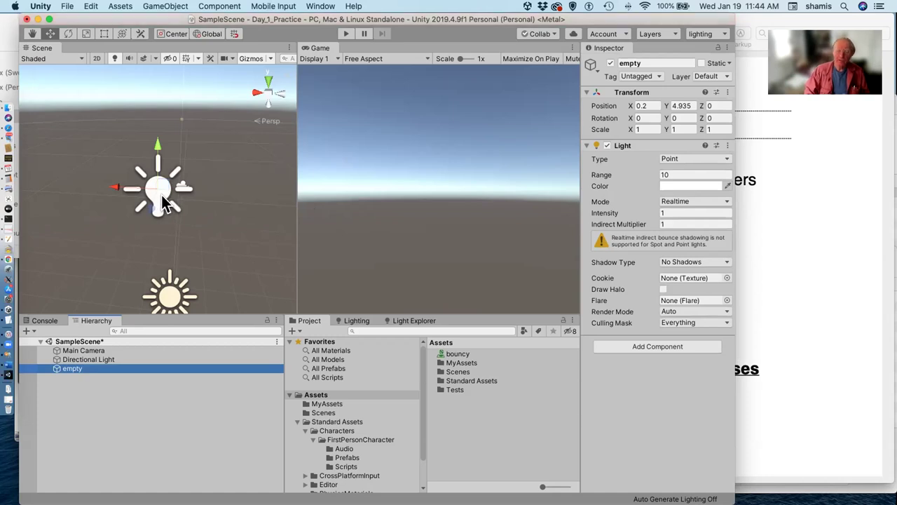
pyautogui.click(253, 59)
pyautogui.click(252, 59)
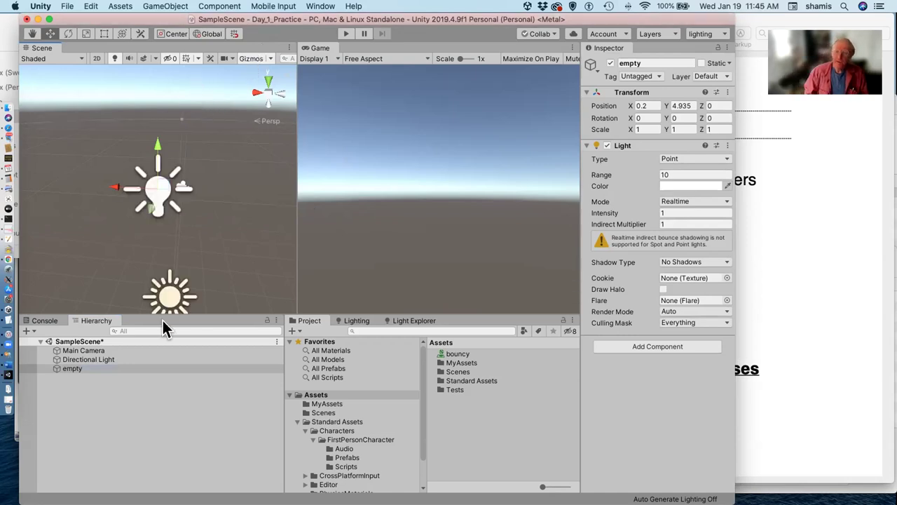
# Step: Add a 3D Plane to the scene and reset its Transform to the origin
pyautogui.click(154, 7)
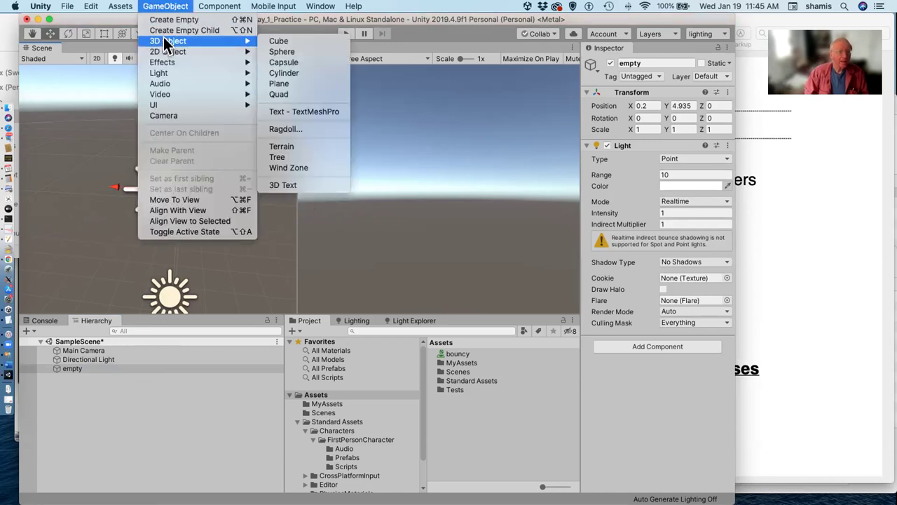
pyautogui.moveTo(249, 41)
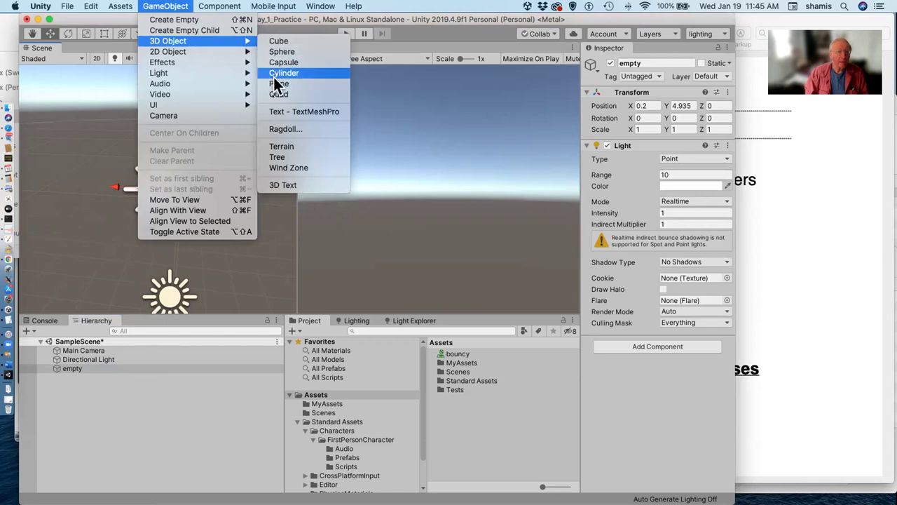
pyautogui.click(279, 85)
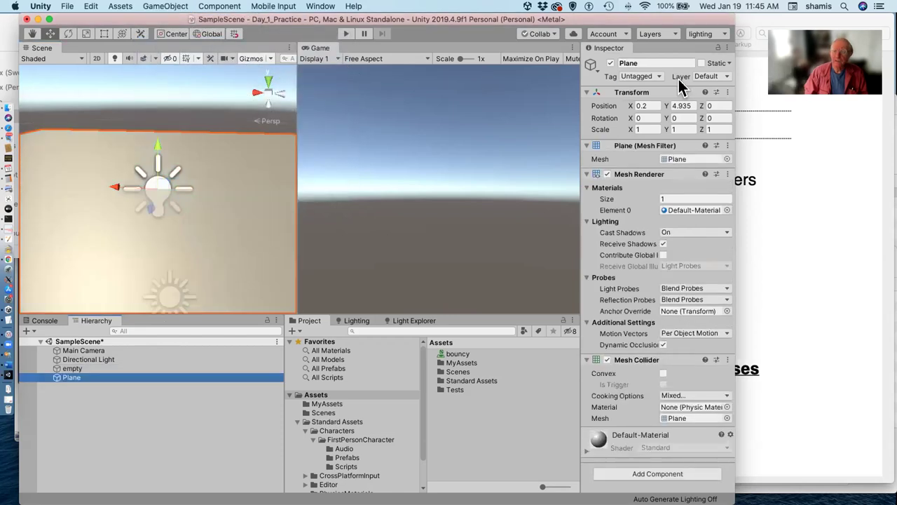
pyautogui.click(726, 91)
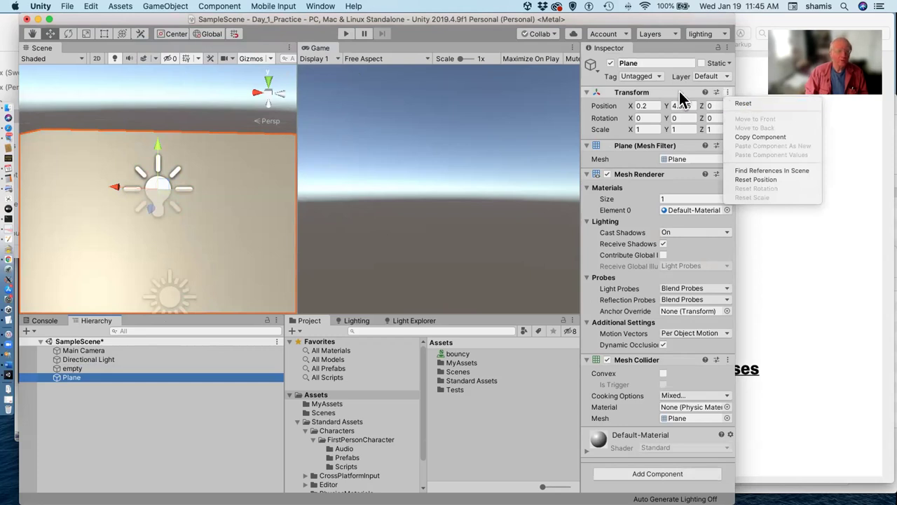
pyautogui.click(755, 97)
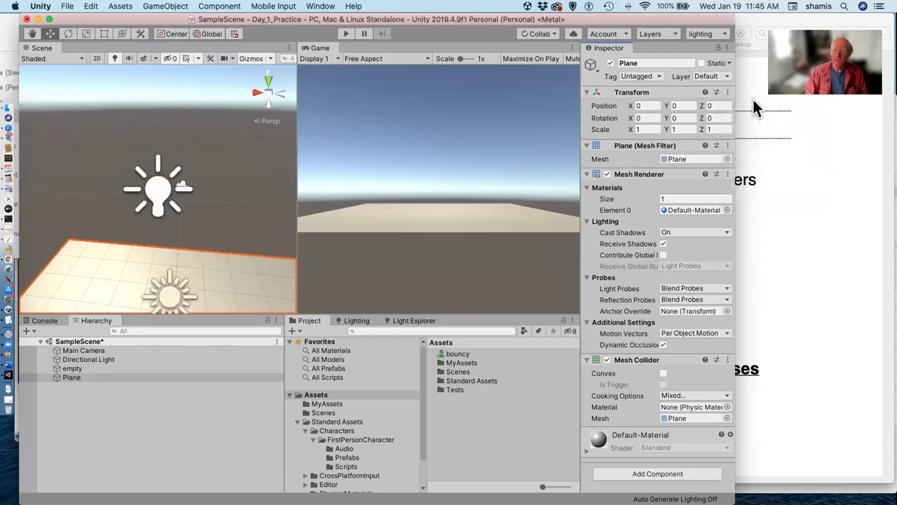
# Step: Lower the 'empty' point light to Y 1.09 just above the plane, then show the slides
pyautogui.click(117, 369)
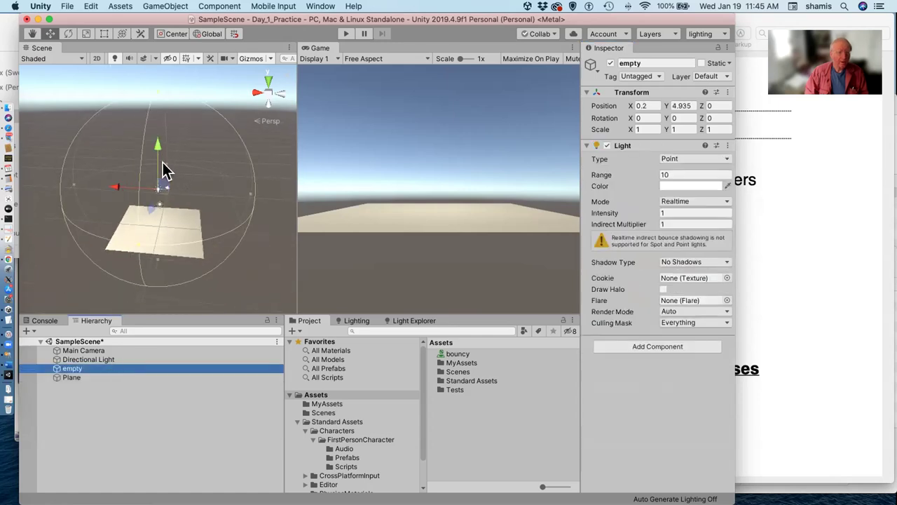
pyautogui.moveTo(153, 149); pyautogui.dragTo(154, 176)
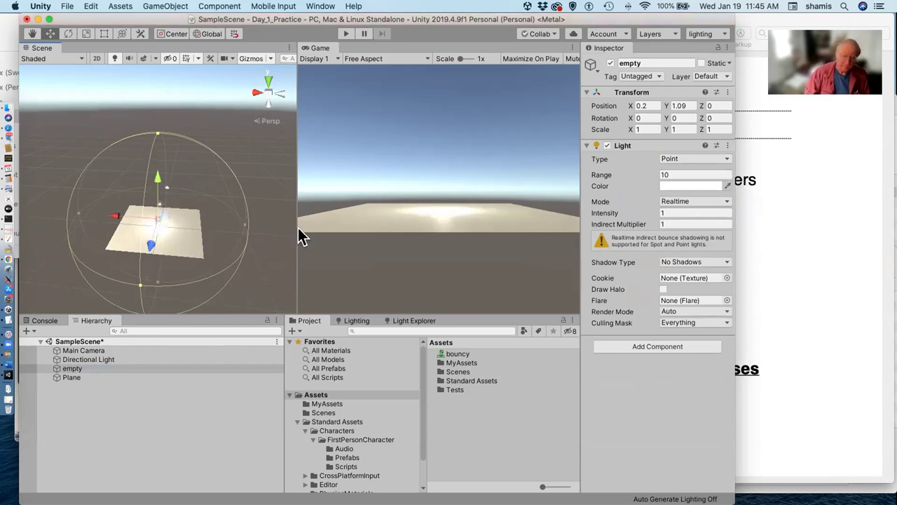
pyautogui.click(857, 270)
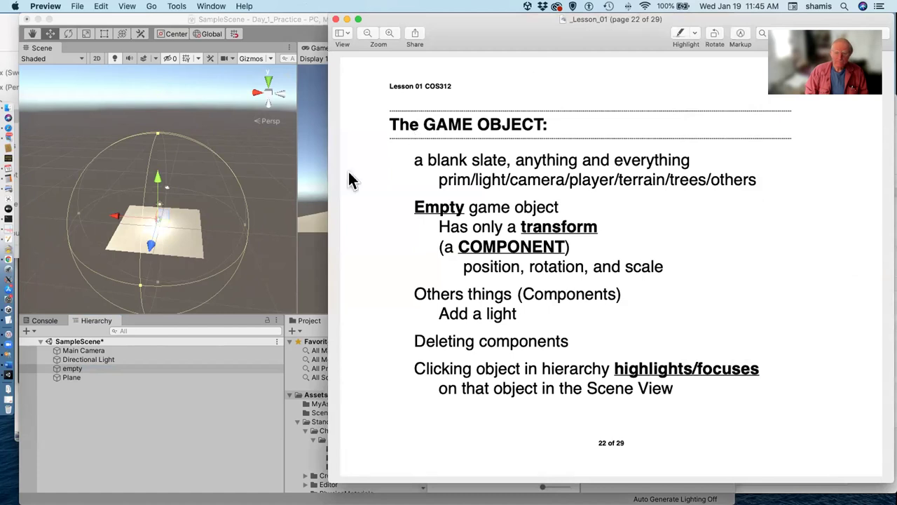
# Step: Bring the Unity editor, showing the Plane at 0, 0, 0, back in front of the slides
pyautogui.click(102, 377)
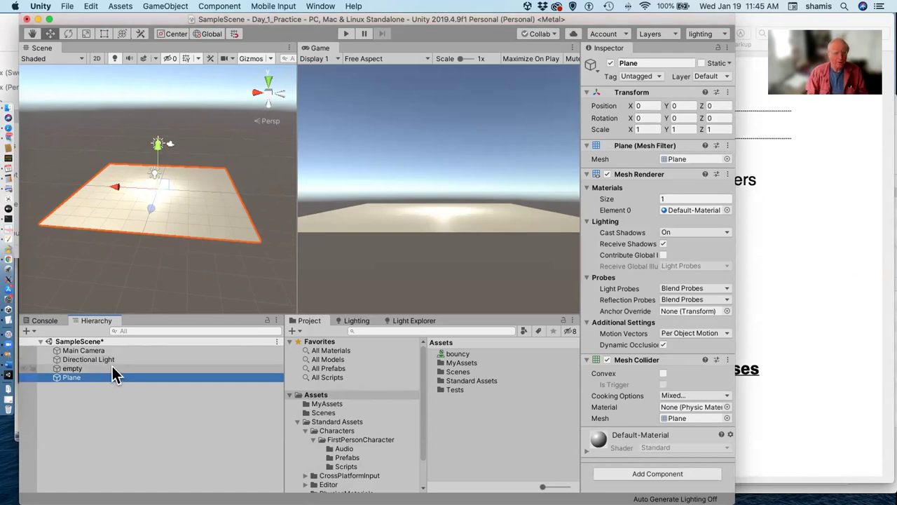
# Step: Cut the 'empty' point light's Range from 10 to 5.79, frame it, then show the slides
pyautogui.click(112, 368)
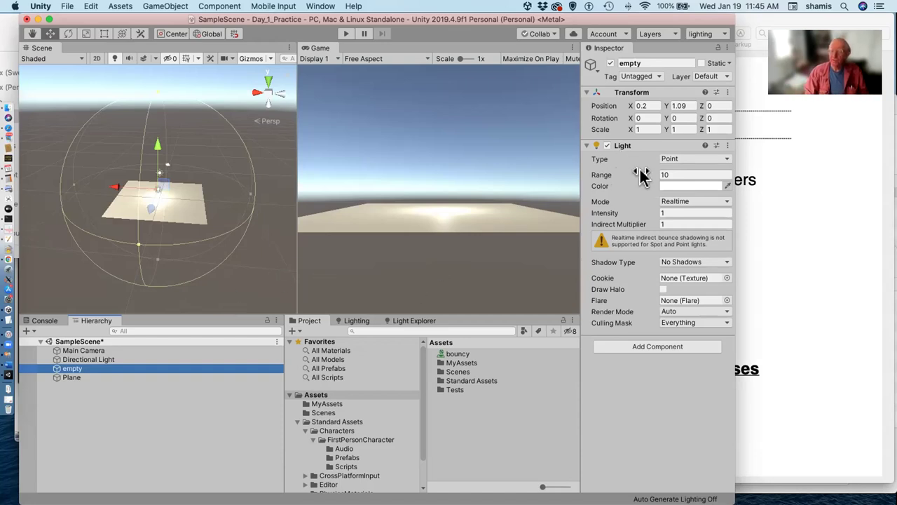
pyautogui.moveTo(652, 177); pyautogui.dragTo(573, 186)
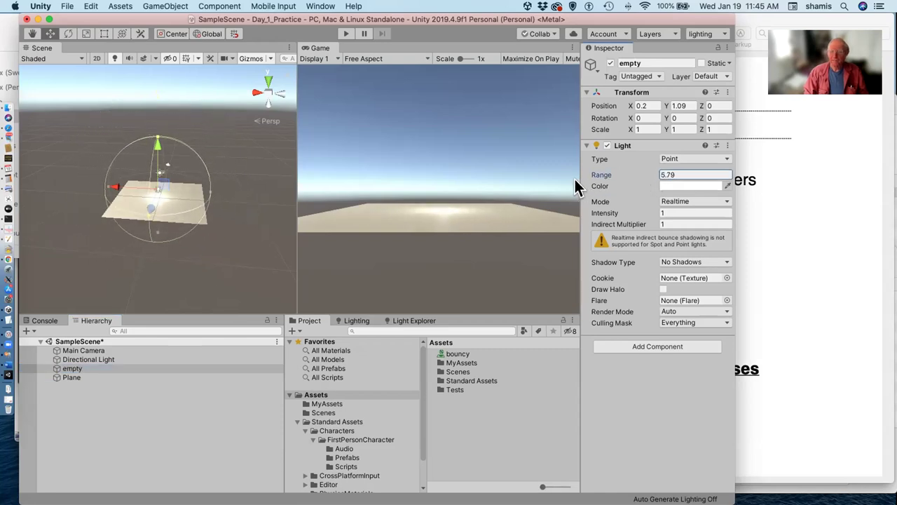
pyautogui.doubleClick(136, 368)
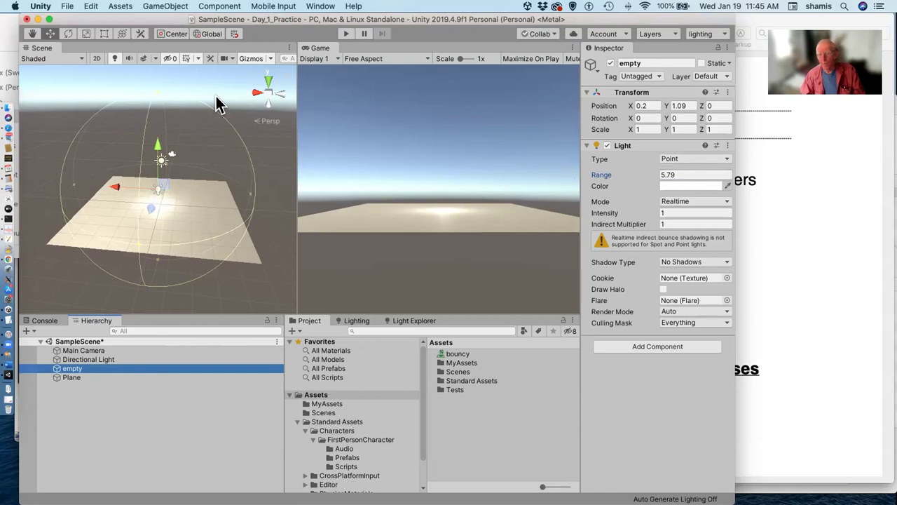
pyautogui.click(862, 203)
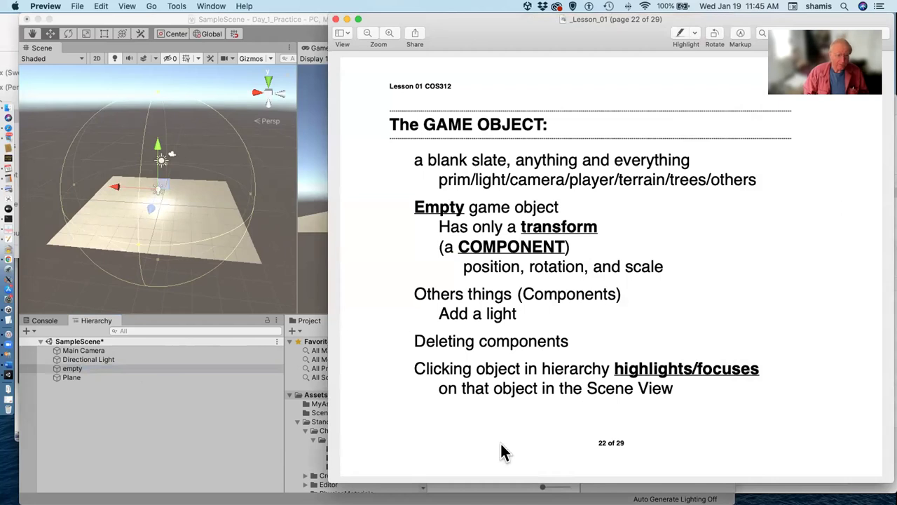
pyautogui.click(252, 365)
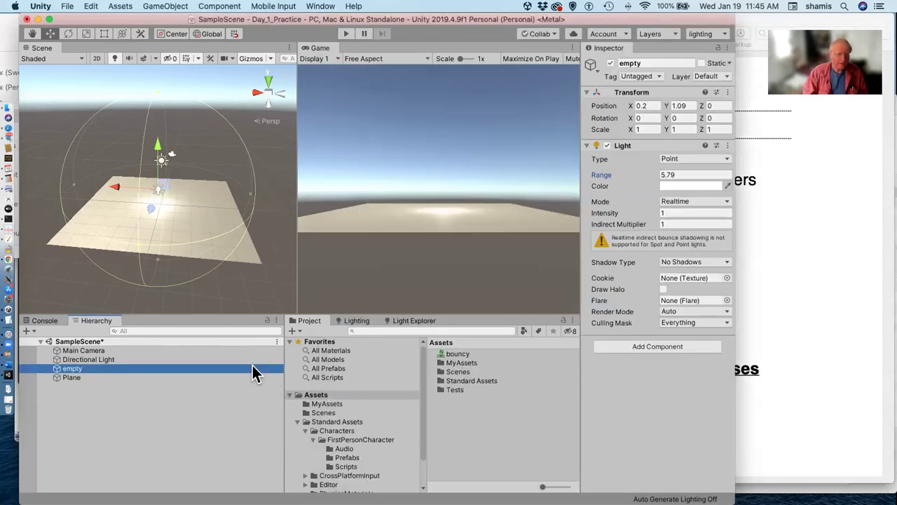
pyautogui.click(603, 144)
pyautogui.click(603, 143)
pyautogui.click(603, 143)
pyautogui.click(603, 146)
pyautogui.click(607, 145)
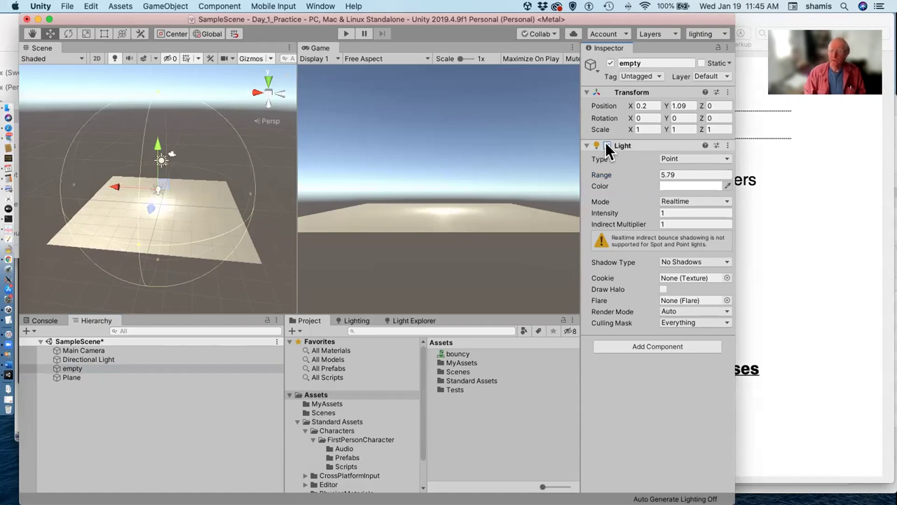
pyautogui.click(607, 145)
pyautogui.click(607, 145)
pyautogui.click(607, 145)
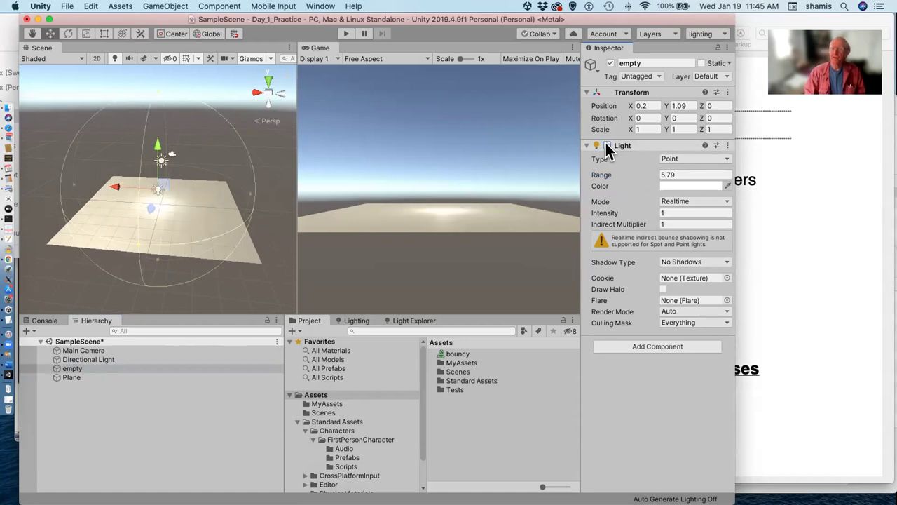
pyautogui.click(609, 63)
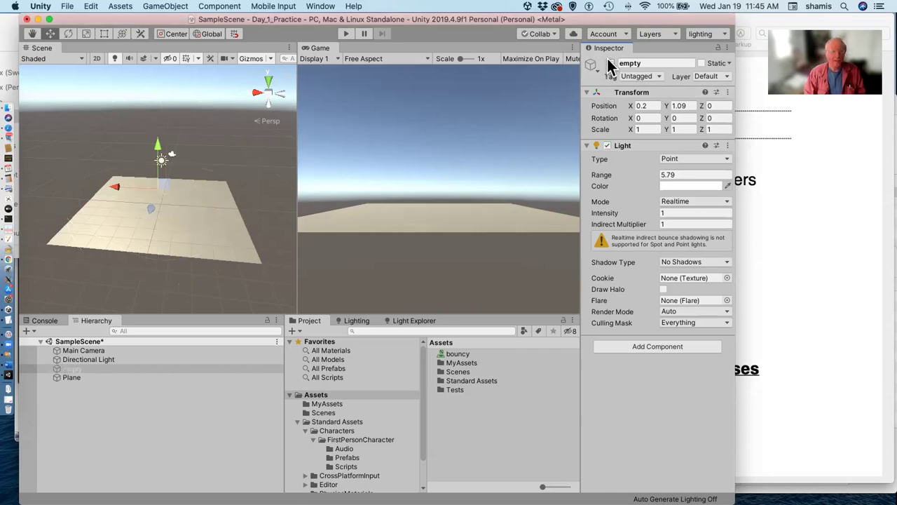
pyautogui.click(609, 63)
pyautogui.click(610, 63)
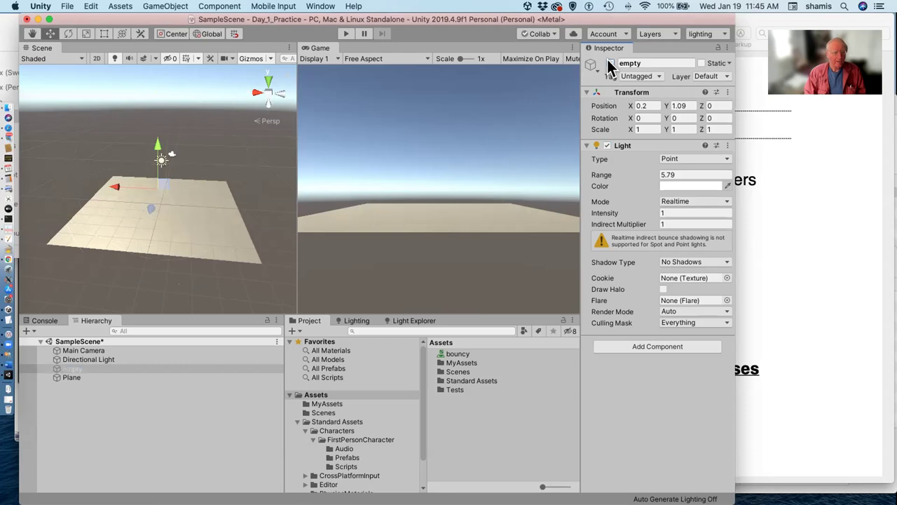
pyautogui.click(609, 63)
pyautogui.click(609, 63)
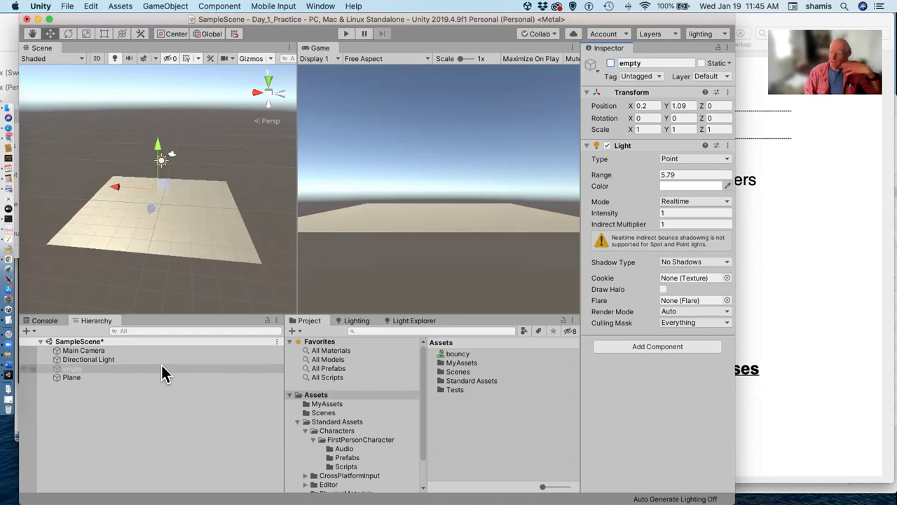
pyautogui.click(609, 64)
pyautogui.click(753, 178)
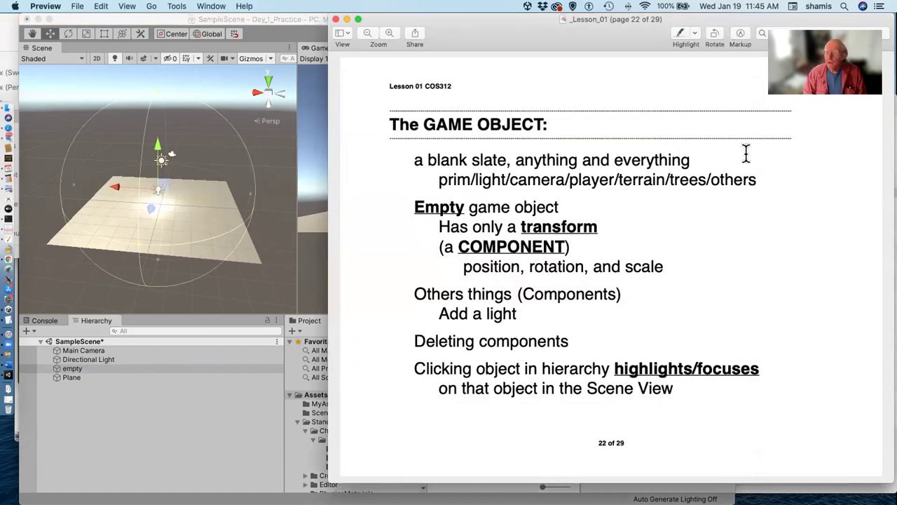
# Step: Advance the slides to page 23, 'The HELP menu', and return to Unity
pyautogui.press('Down')
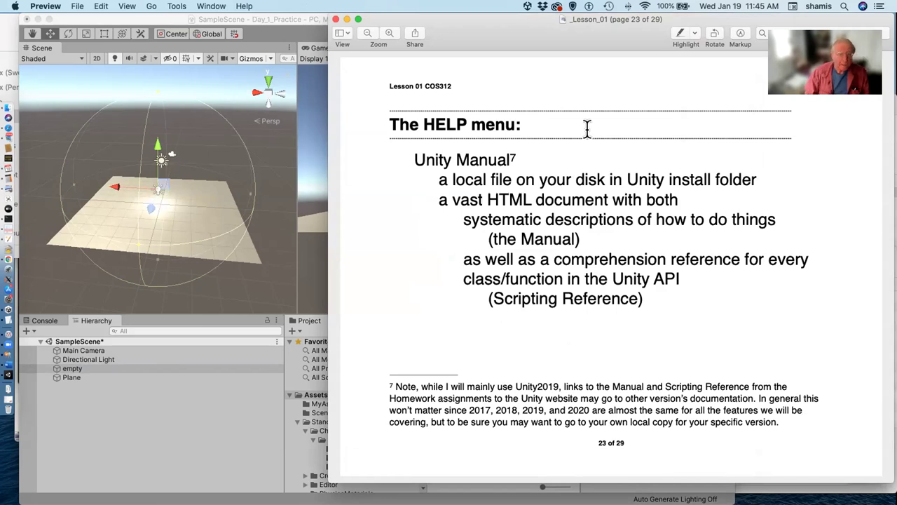
pyautogui.click(315, 109)
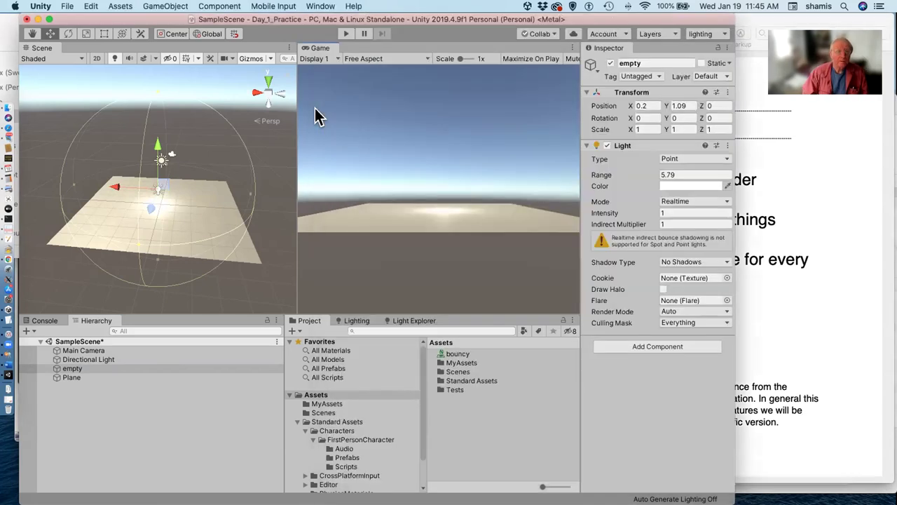
# Step: Open the local Unity User Manual (2019.4 LTS) in Safari from Unity's Help menu
pyautogui.click(354, 7)
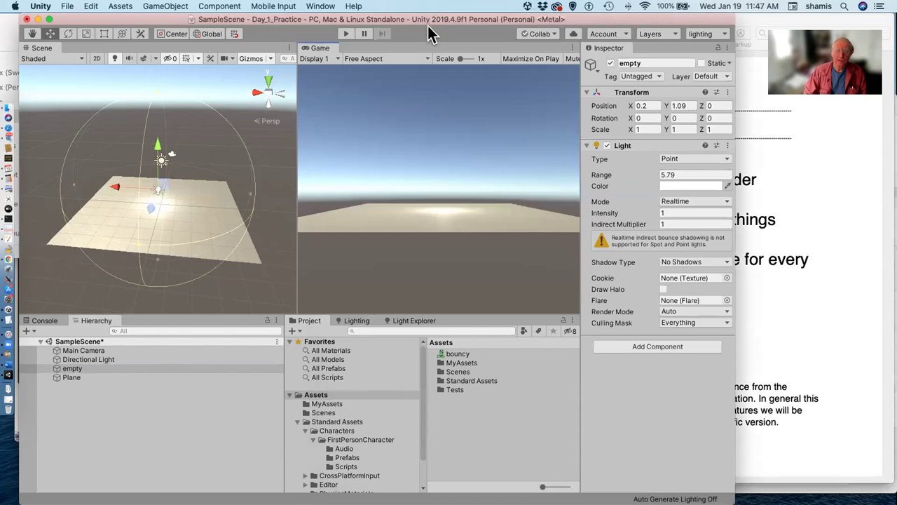
pyautogui.click(353, 7)
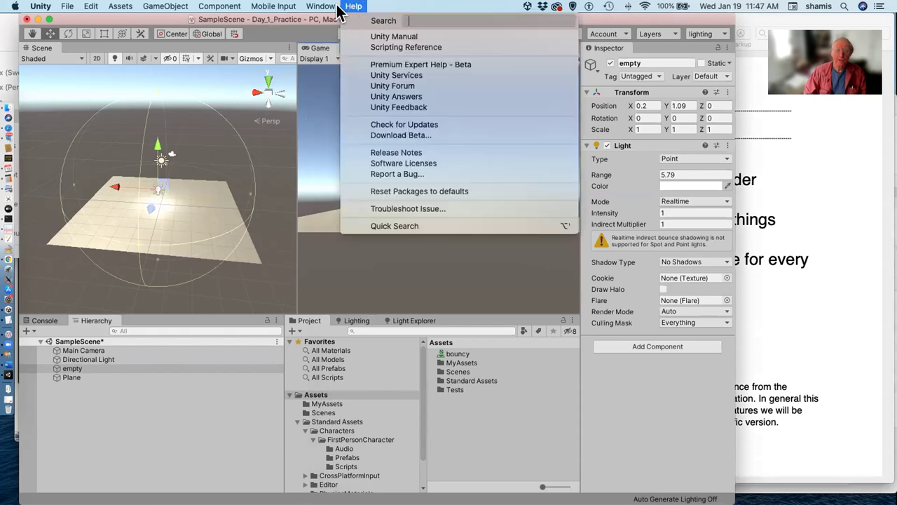
pyautogui.click(394, 36)
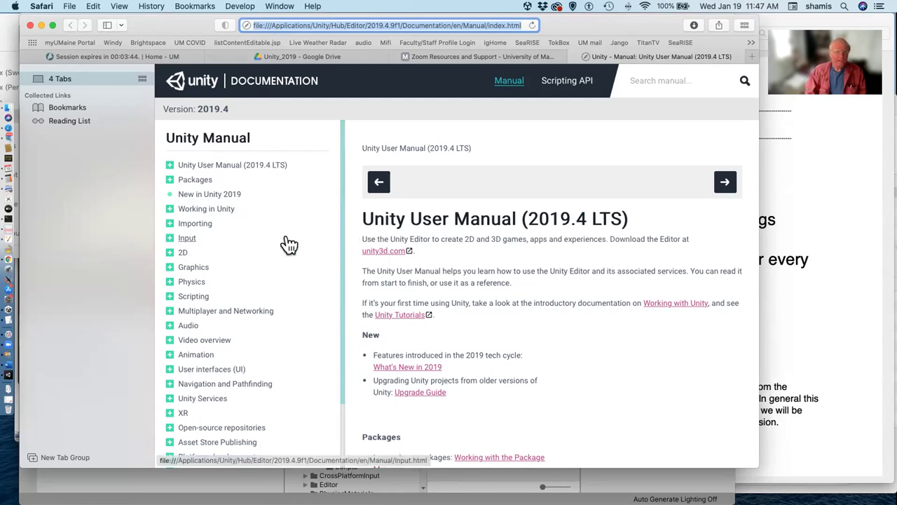
# Step: Scroll the local Unity Manual sidebar down and back up to survey its topic list
pyautogui.scroll(-3, 283, 245)
pyautogui.scroll(3, 283, 244)
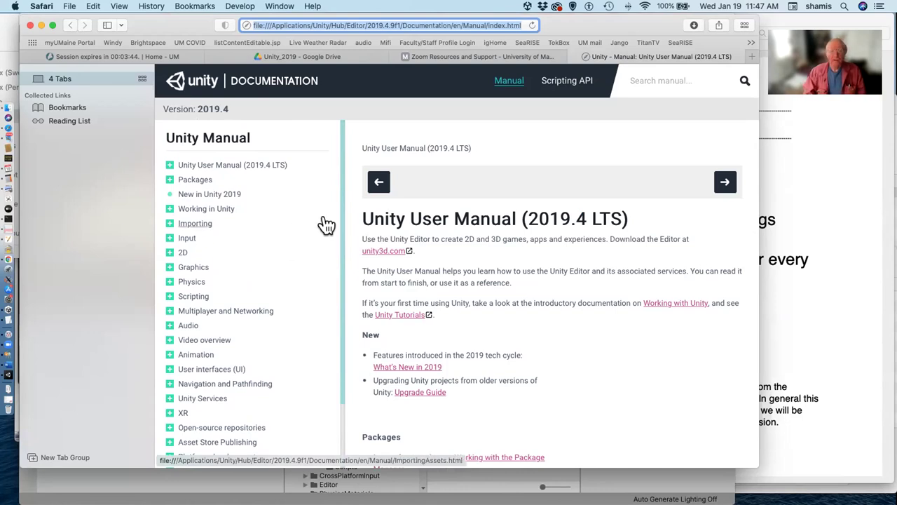
# Step: Search the Scripting API for 'light' and open the Light class page
pyautogui.click(568, 81)
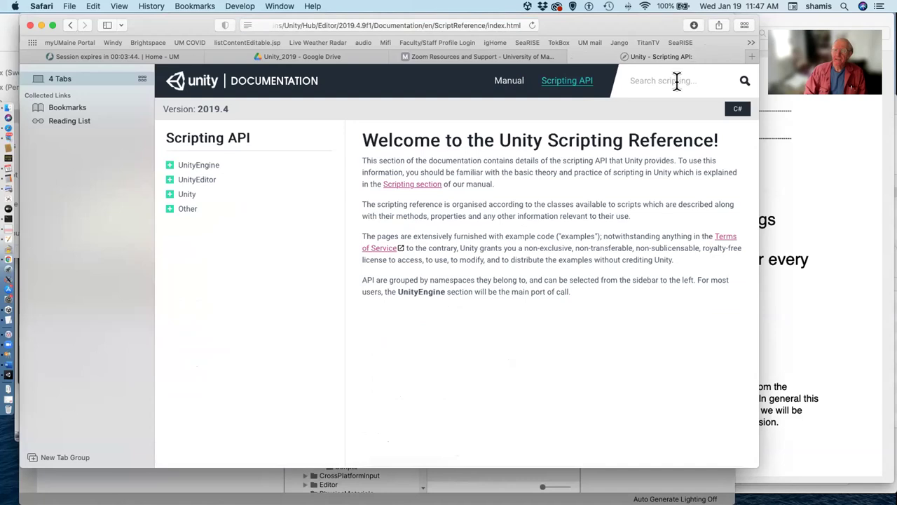
pyautogui.write('li')
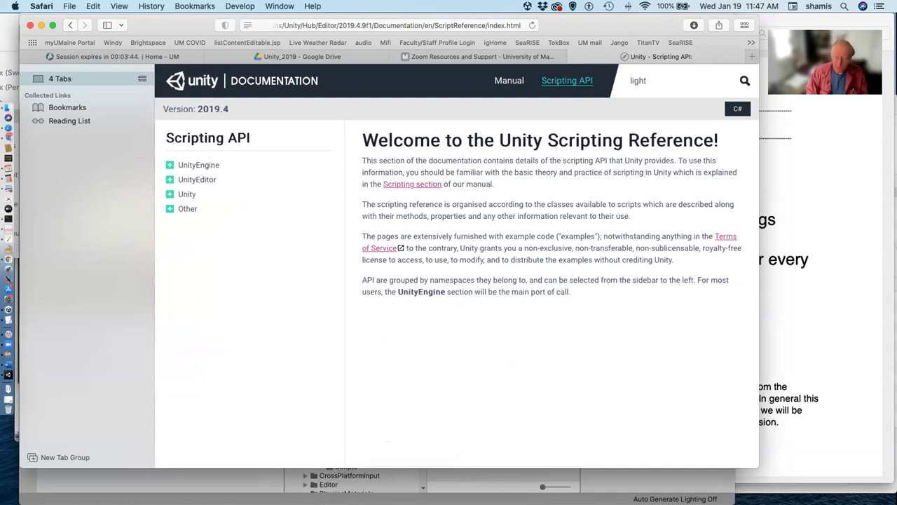
pyautogui.write('ght')
pyautogui.press('Return')
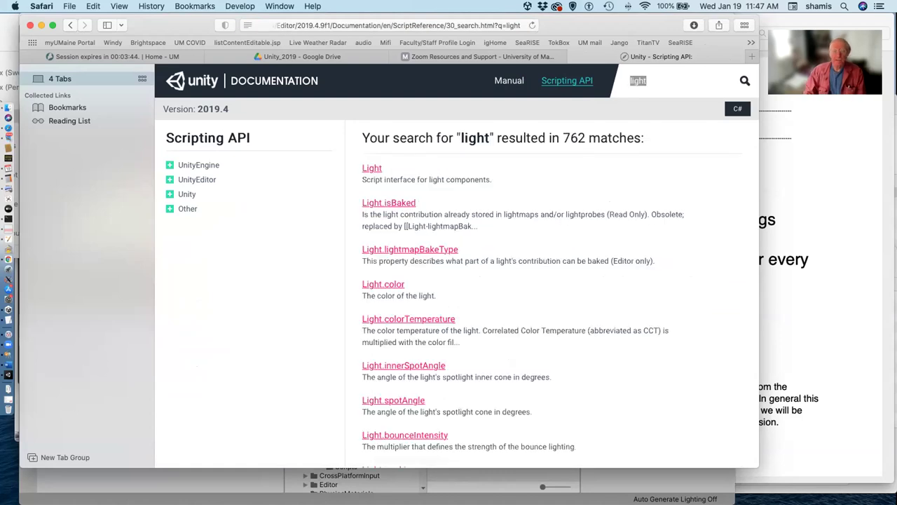
pyautogui.click(372, 168)
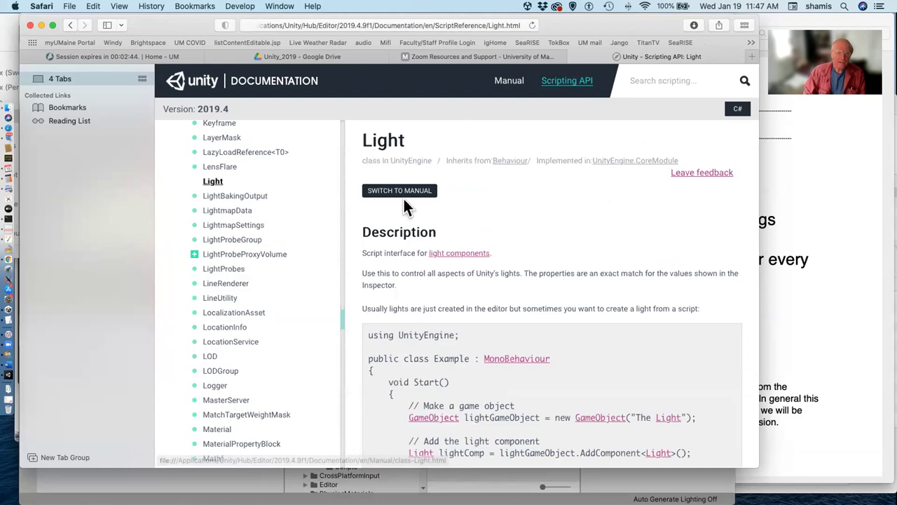
# Step: Scroll through the Light page's description, example script and Properties table
pyautogui.scroll(-3, 435, 206)
pyautogui.scroll(3, 435, 206)
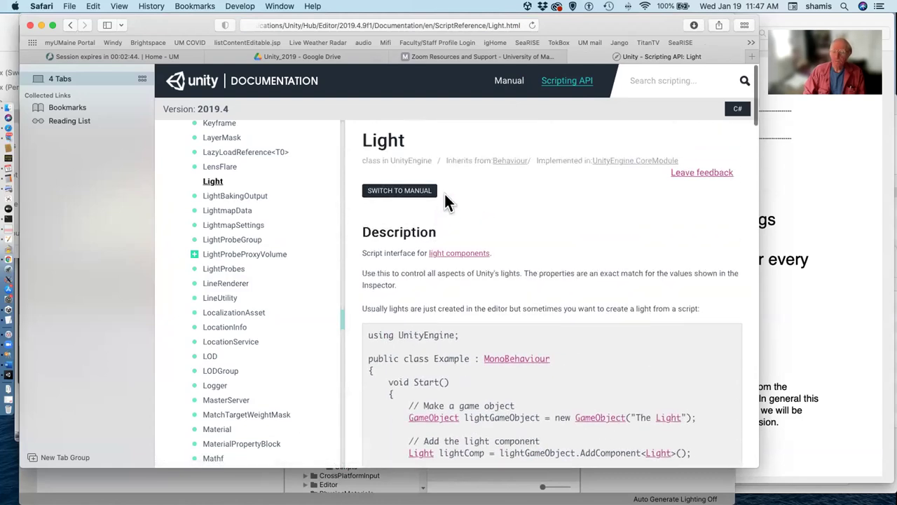
pyautogui.scroll(-3, 444, 193)
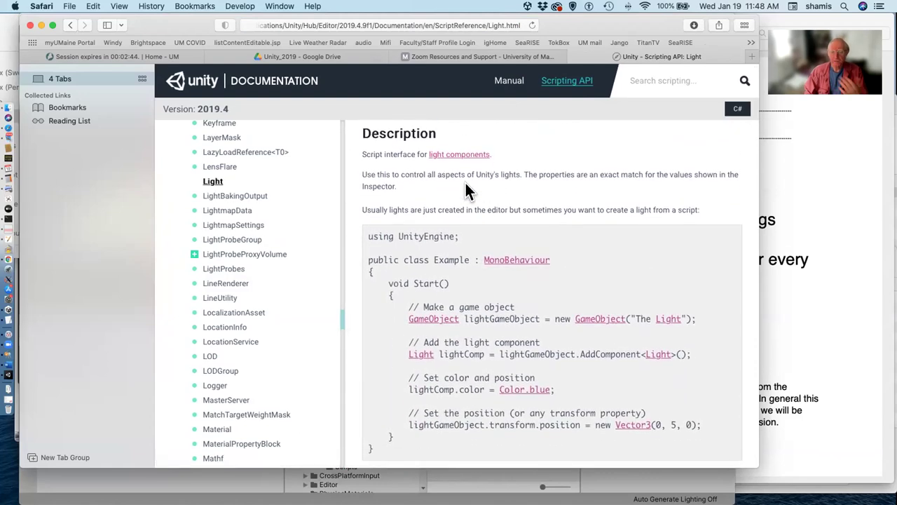
pyautogui.scroll(-10, 464, 184)
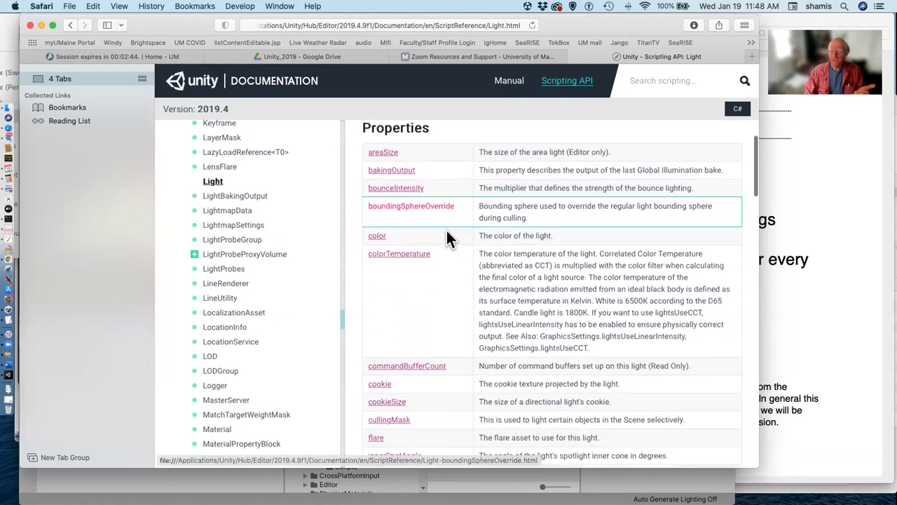
pyautogui.scroll(-6, 447, 231)
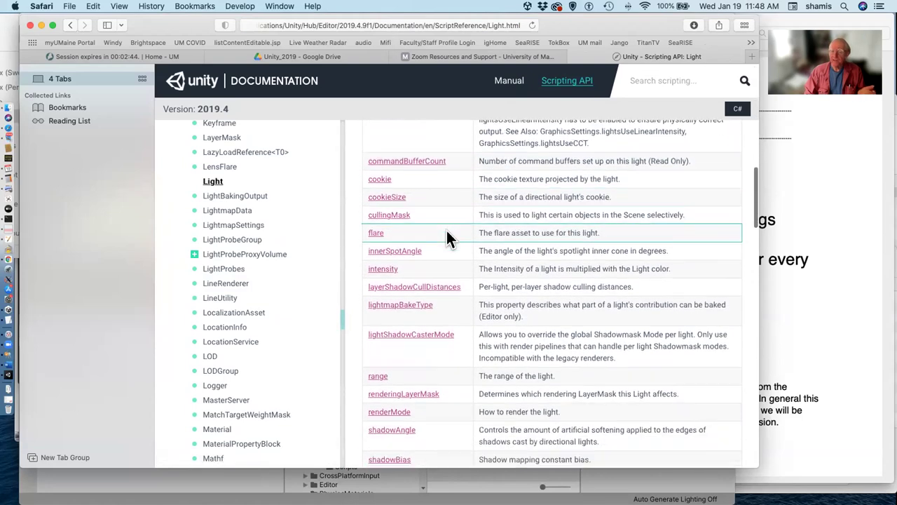
pyautogui.scroll(-12, 447, 230)
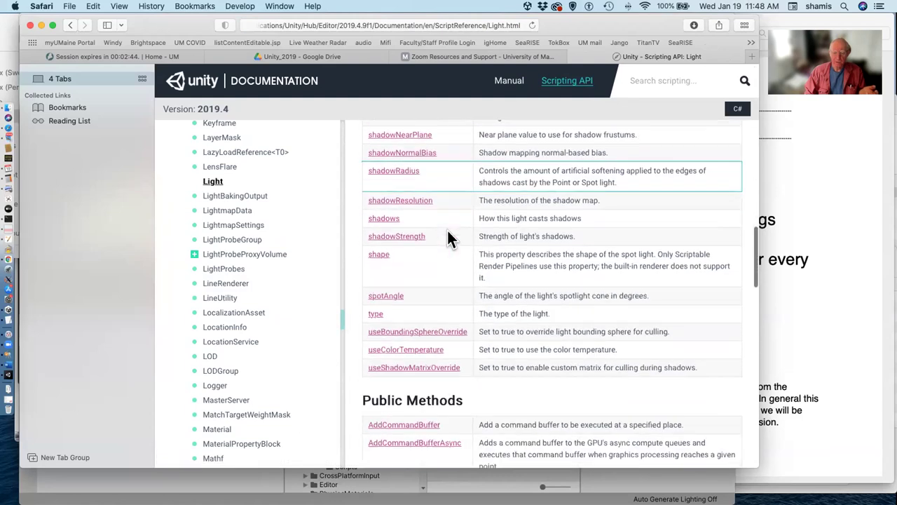
pyautogui.scroll(-5, 448, 232)
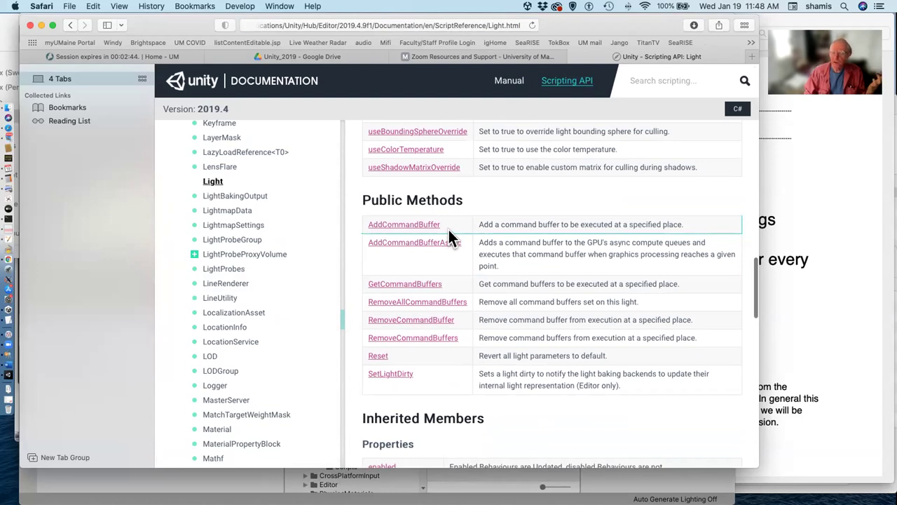
pyautogui.scroll(-6, 449, 231)
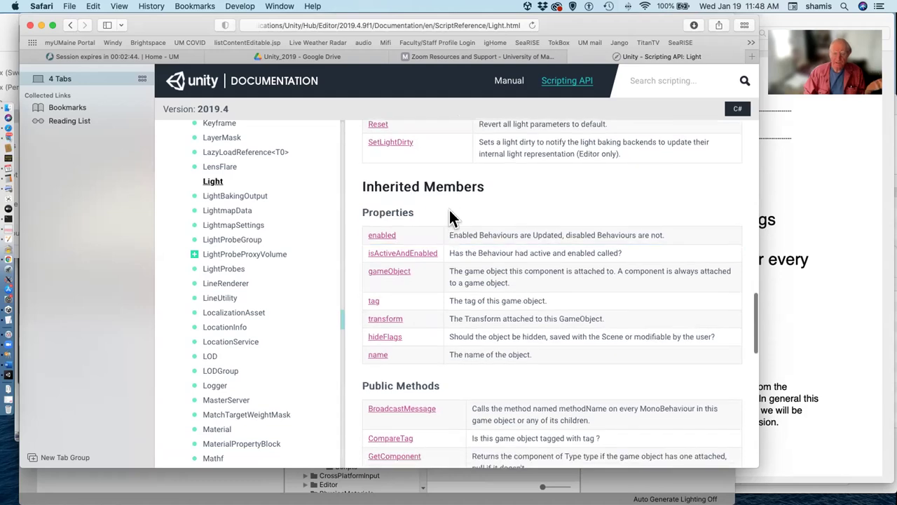
pyautogui.scroll(1, 449, 210)
pyautogui.scroll(-2, 450, 211)
pyautogui.scroll(15, 450, 211)
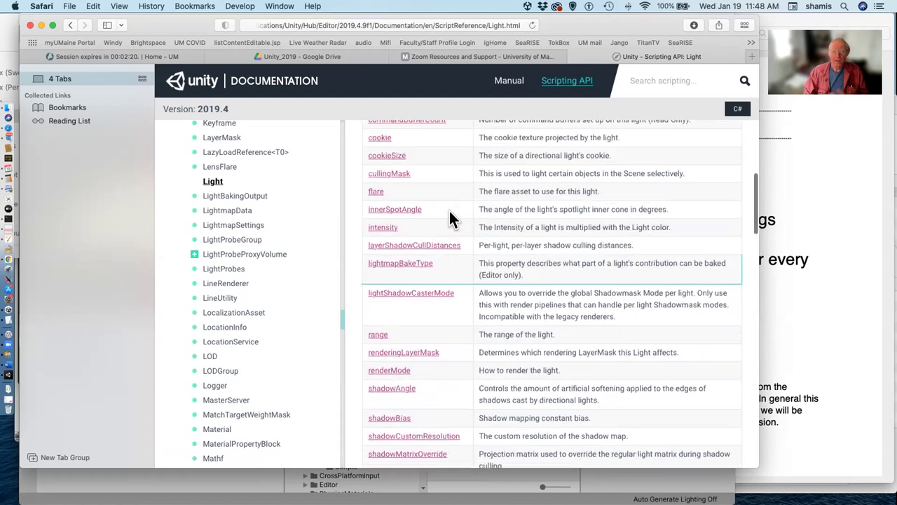
pyautogui.scroll(10, 449, 220)
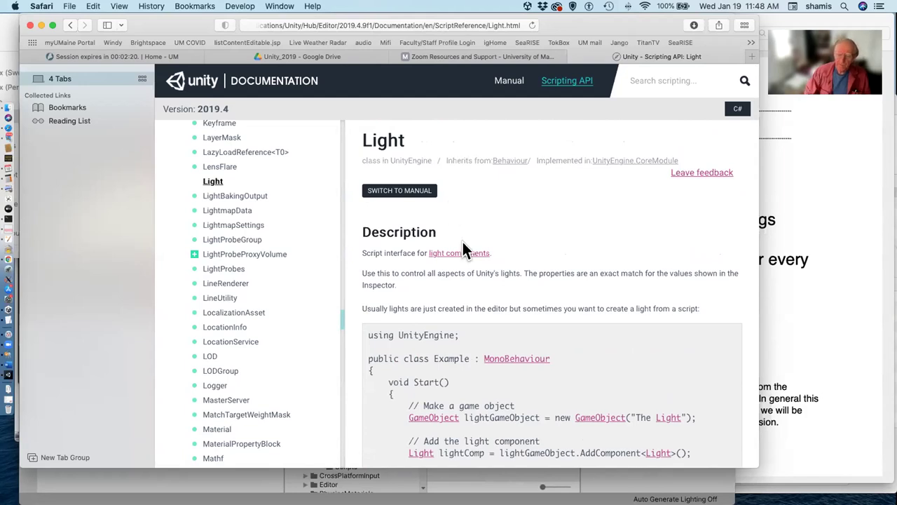
pyautogui.scroll(-6, 621, 335)
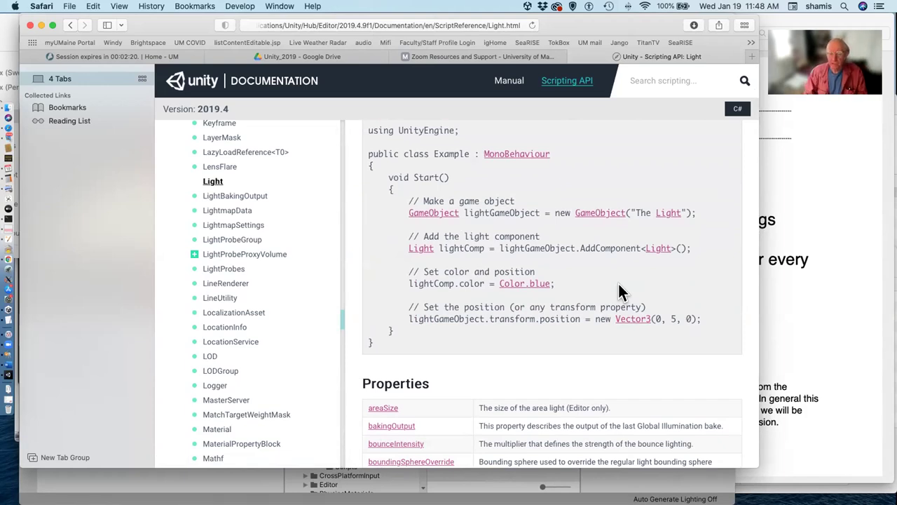
pyautogui.scroll(-5, 590, 287)
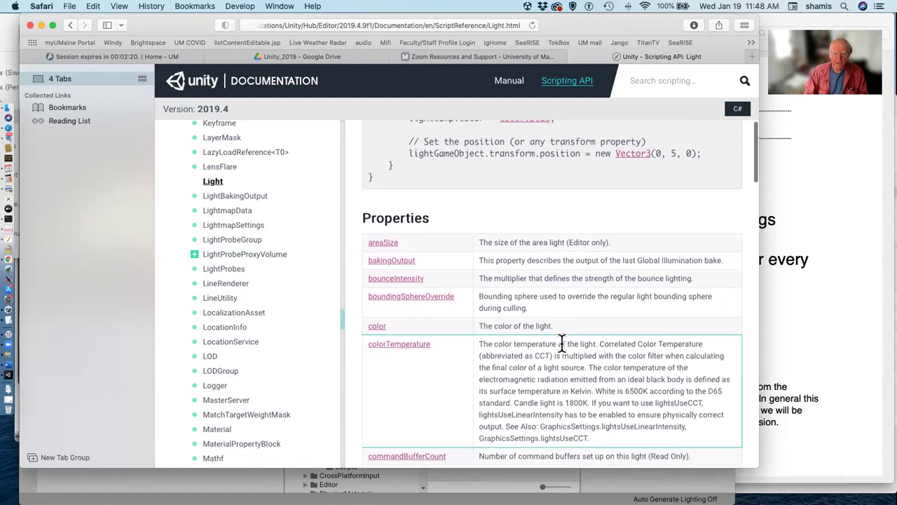
# Step: Open the Light.color page and read its scripts that darken and interpolate the light color
pyautogui.click(381, 325)
pyautogui.scroll(-5, 500, 300)
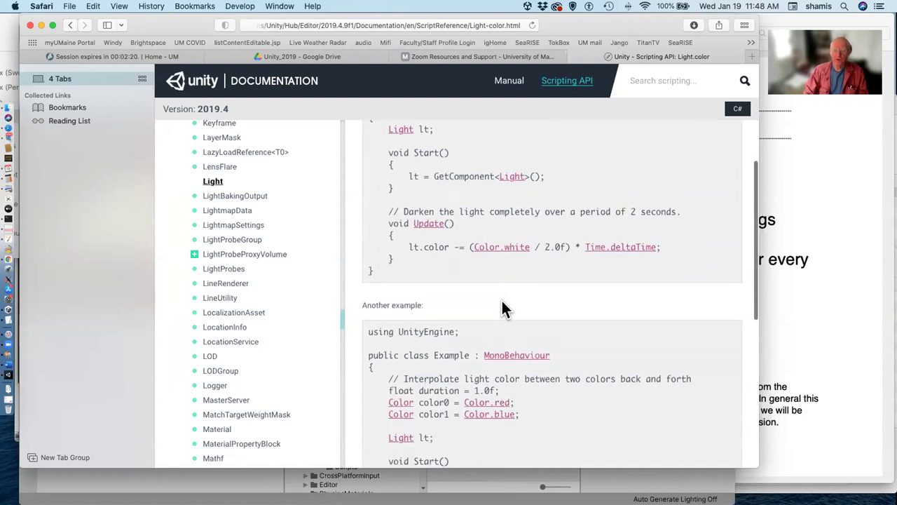
pyautogui.scroll(1, 502, 298)
pyautogui.scroll(3, 509, 298)
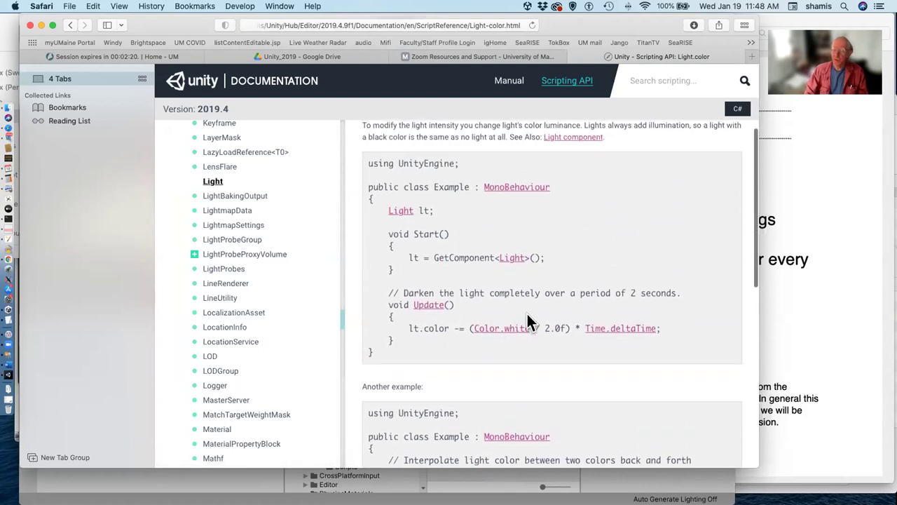
pyautogui.scroll(-4, 527, 322)
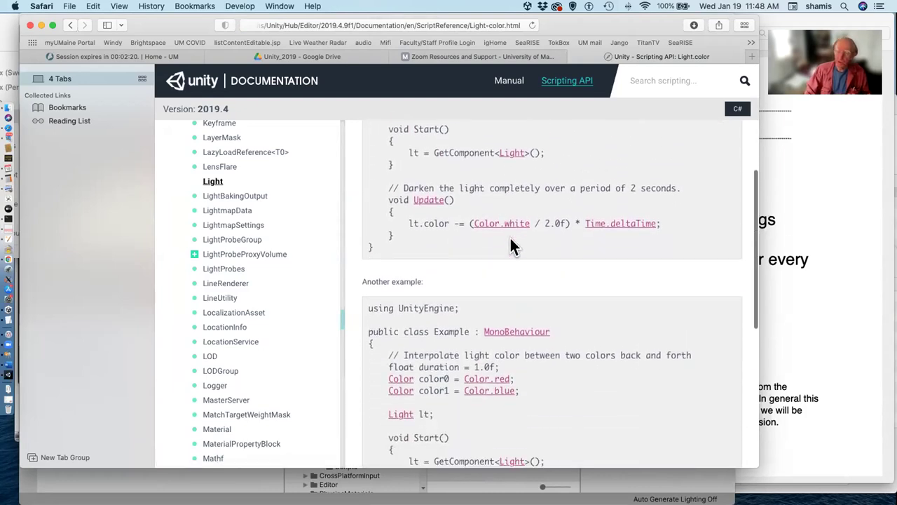
pyautogui.scroll(-5, 511, 239)
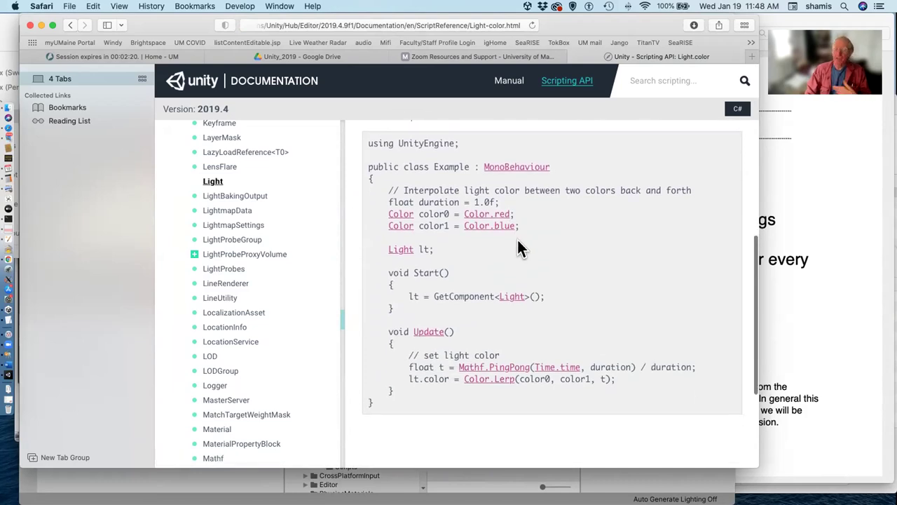
pyautogui.scroll(10, 521, 245)
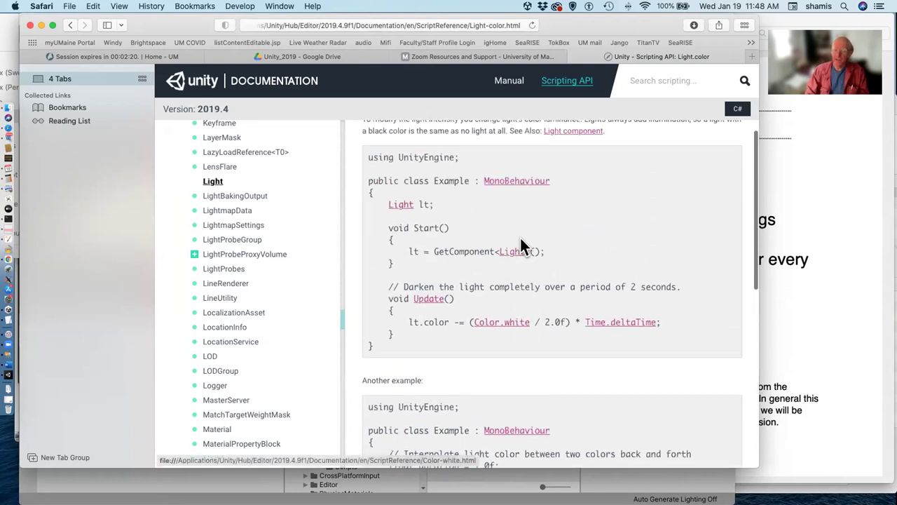
pyautogui.scroll(5, 520, 246)
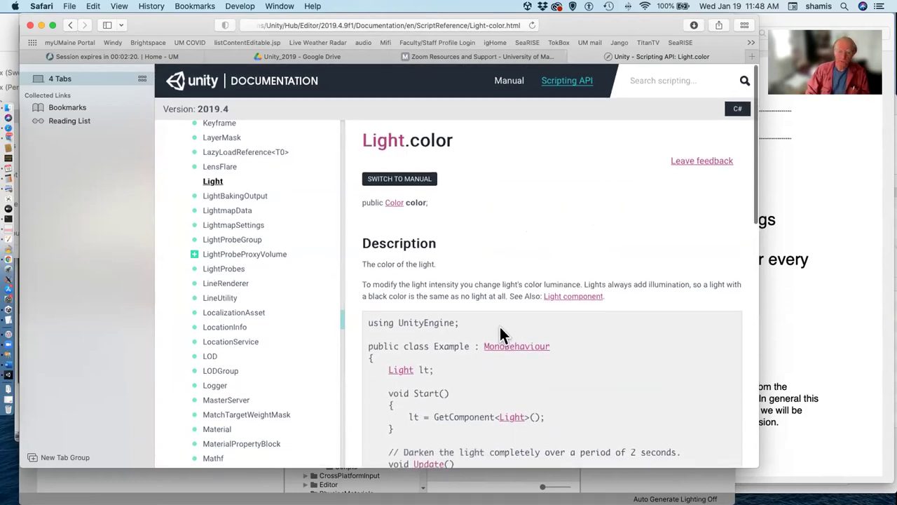
pyautogui.scroll(-8, 672, 340)
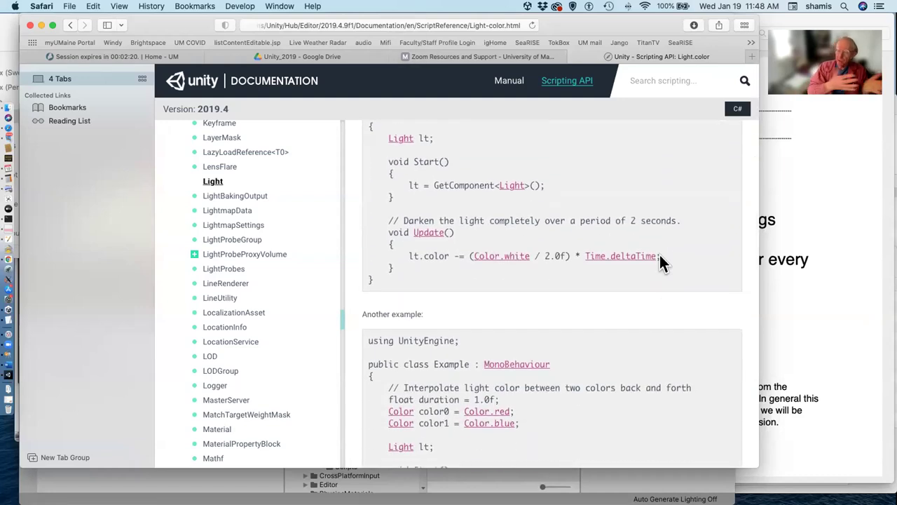
pyautogui.scroll(8, 662, 258)
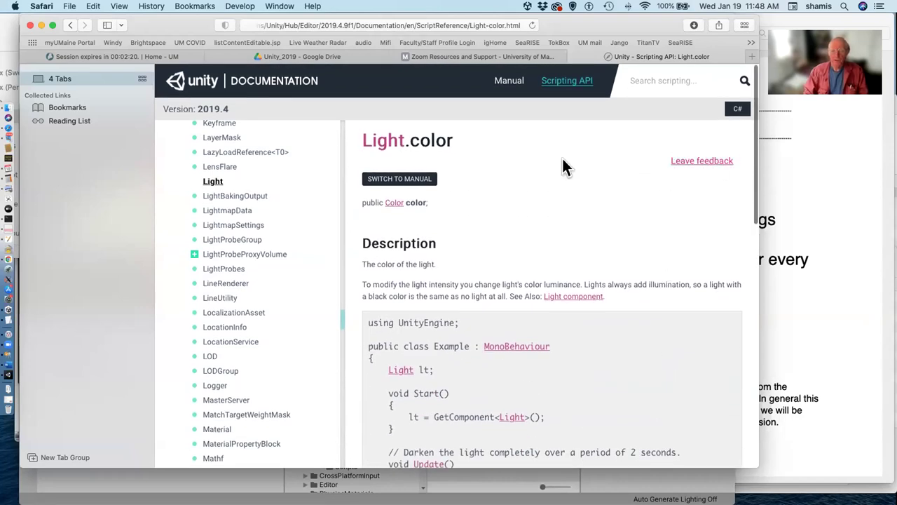
# Step: Go to the Scripting Reference contents page, then bring the Preview lecture slides back in front
pyautogui.click(507, 82)
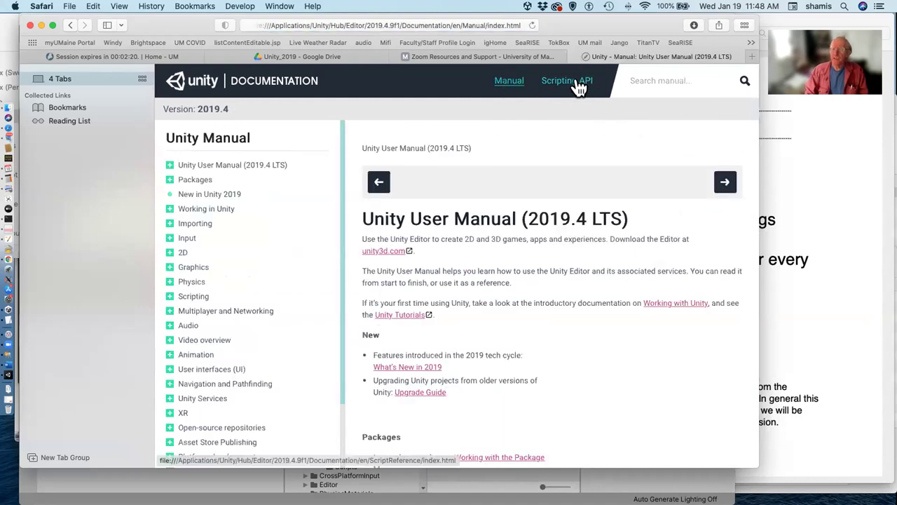
pyautogui.click(579, 83)
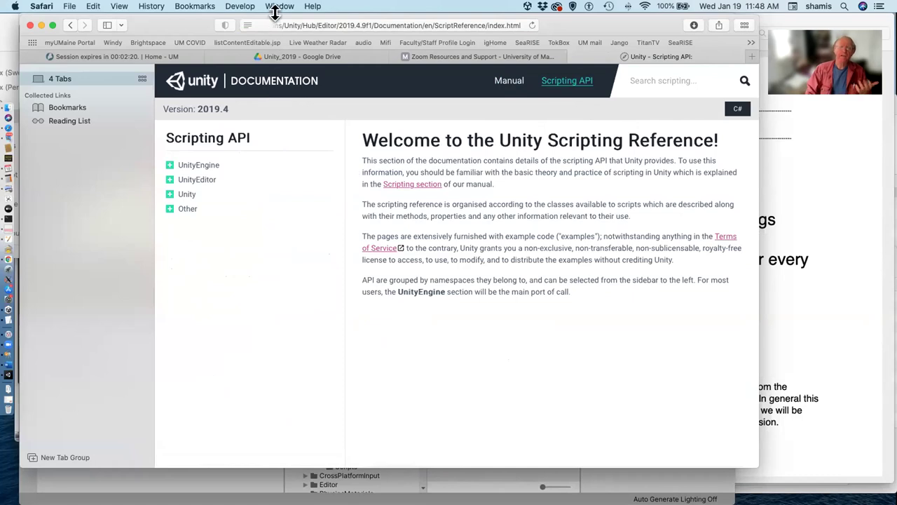
pyautogui.click(842, 272)
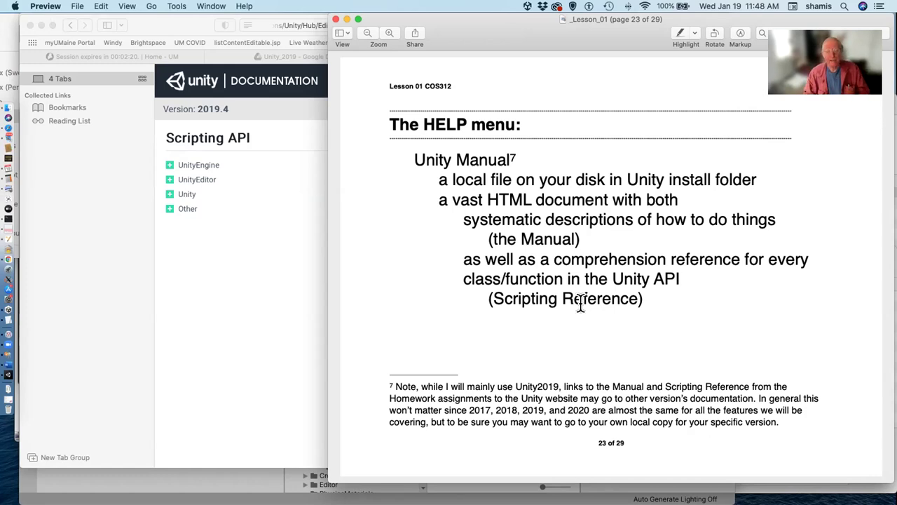
# Step: Advance the Preview slides from page 23 to page 24, 'The SCENE VIEW'
pyautogui.press('Down')
pyautogui.press('Up')
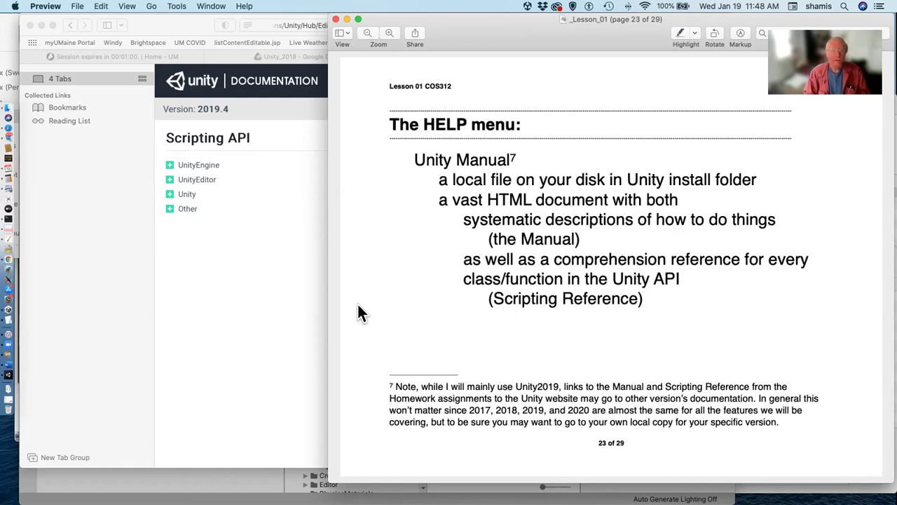
pyautogui.press('Down')
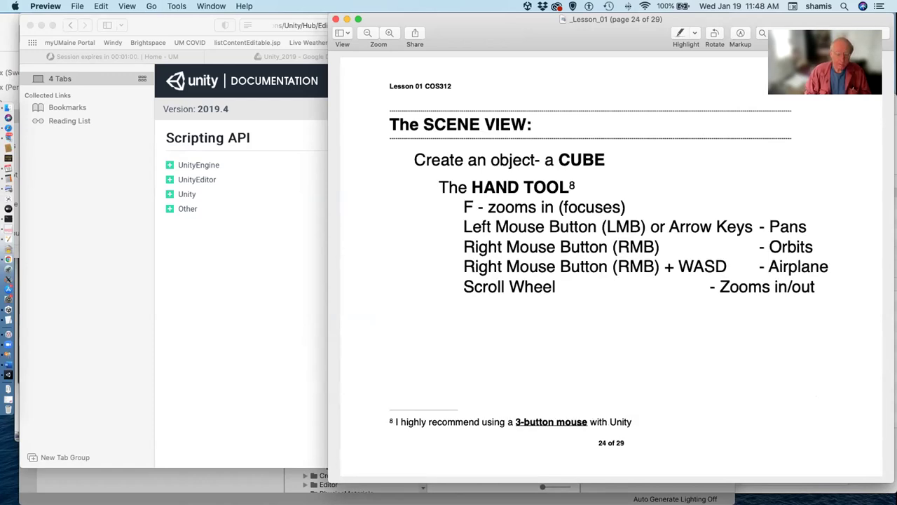
# Step: Add a Cube via GameObject > 3D Object and reset its Transform to position 0, 0, 0
pyautogui.click(133, 480)
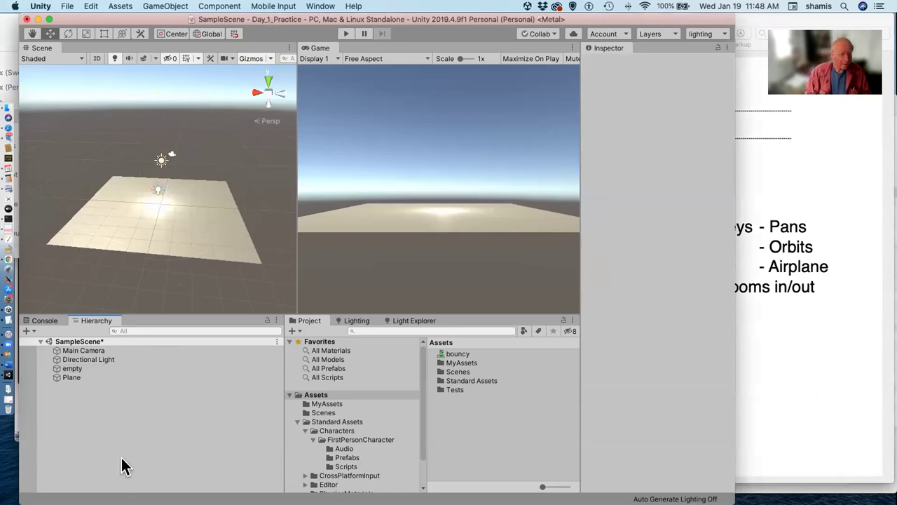
pyautogui.click(94, 369)
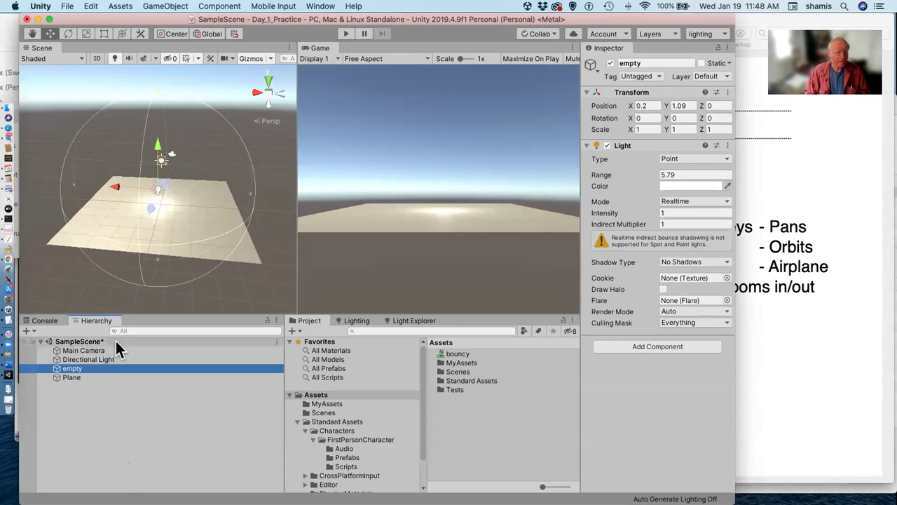
pyautogui.click(162, 7)
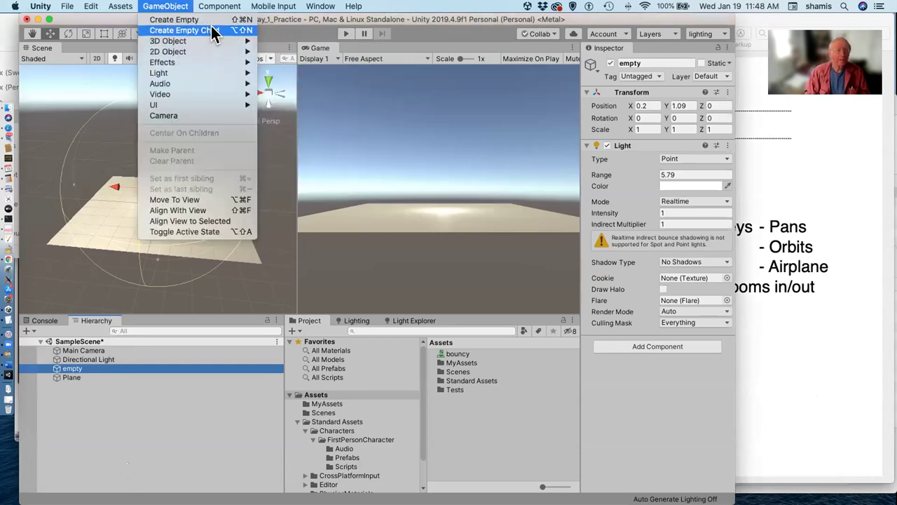
pyautogui.moveTo(242, 42)
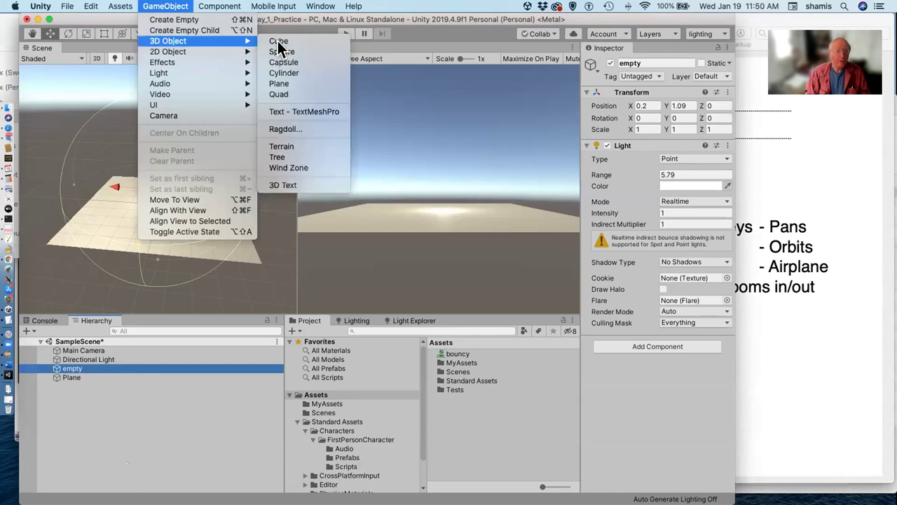
pyautogui.click(278, 41)
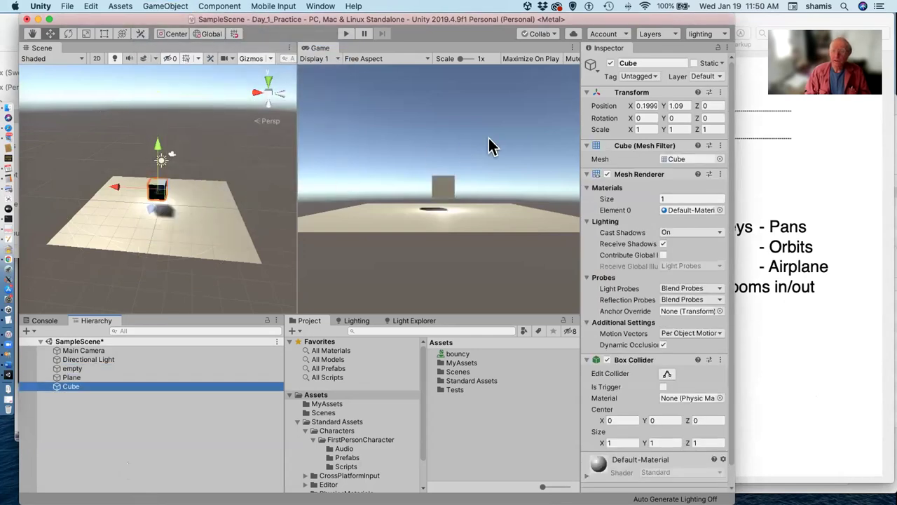
pyautogui.click(719, 92)
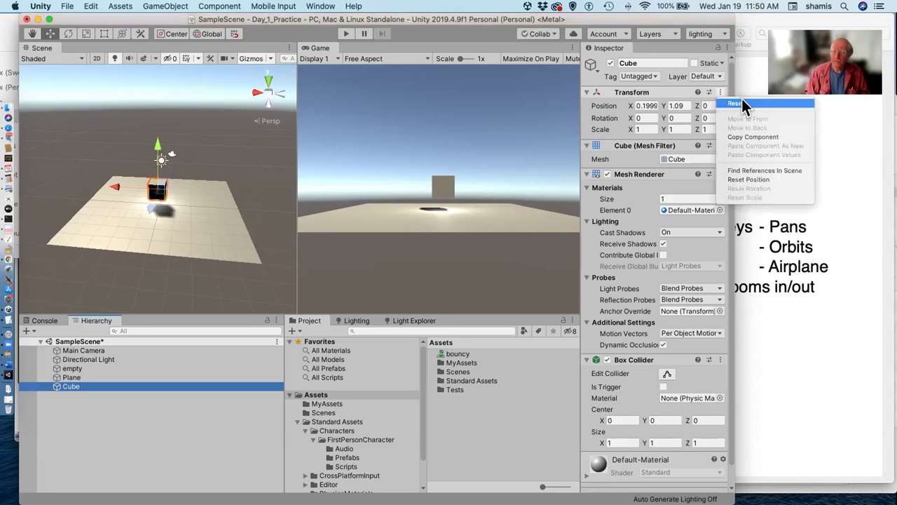
pyautogui.click(742, 102)
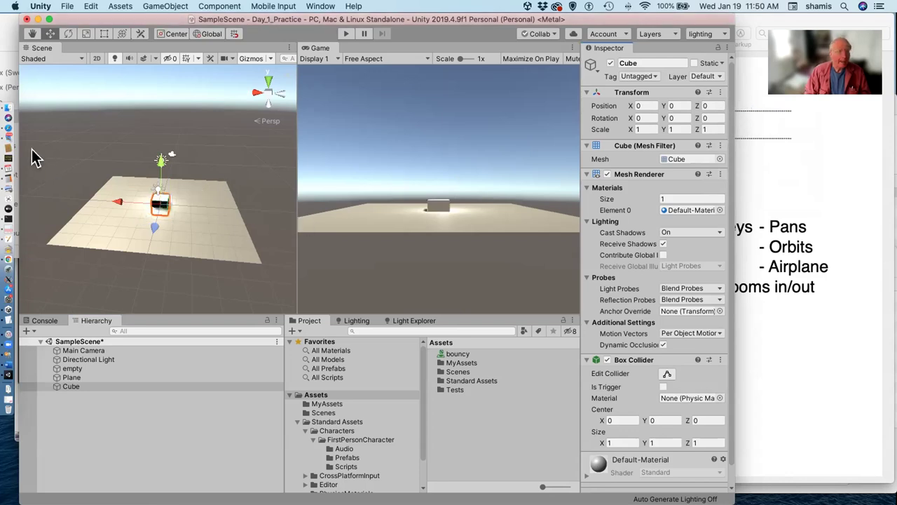
# Step: Switch to the Hand tool and pan the Scene view across the plane
pyautogui.click(32, 33)
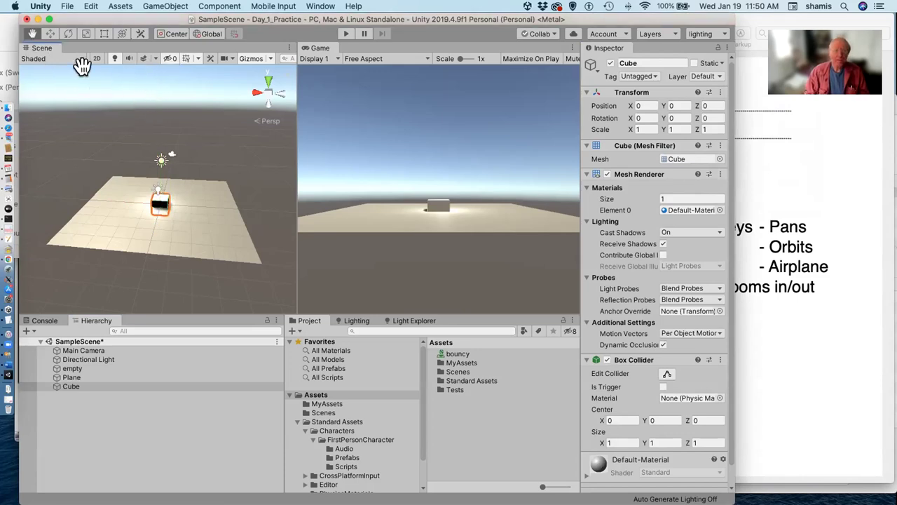
pyautogui.click(30, 37)
pyautogui.moveTo(86, 164)
pyautogui.mouseDown()
pyautogui.moveTo(203, 146)
pyautogui.moveTo(42, 151)
pyautogui.moveTo(134, 154)
pyautogui.moveTo(74, 166)
pyautogui.moveTo(73, 153)
pyautogui.mouseUp()
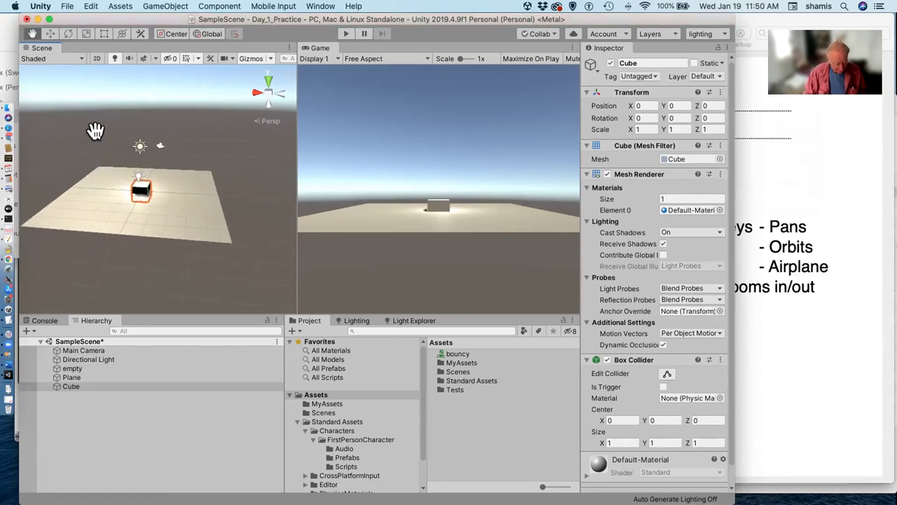
pyautogui.moveTo(104, 134); pyautogui.dragTo(89, 147)
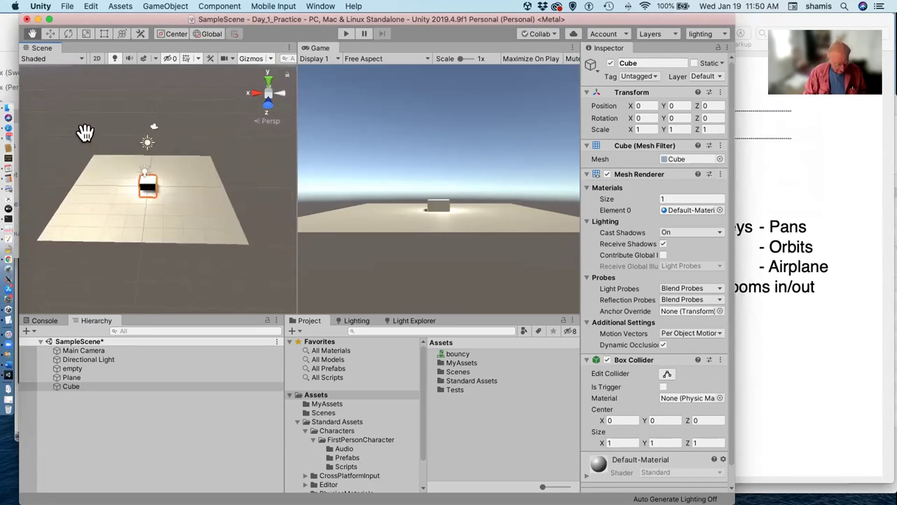
# Step: Orbit and zoom the Scene view to look down on the plane and cube from above
pyautogui.press('alt')
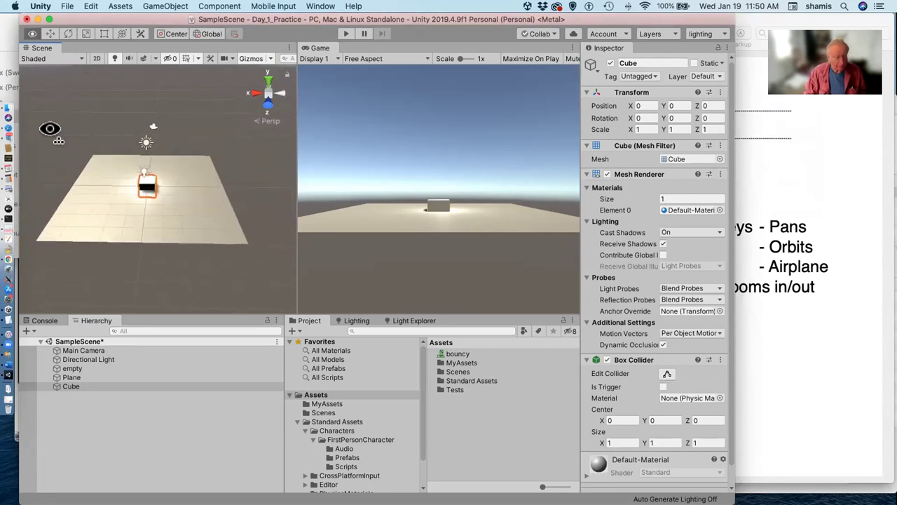
pyautogui.keyDown('alt'); pyautogui.moveTo(50, 133); pyautogui.dragTo(54, 46); pyautogui.keyUp('alt')
pyautogui.press('alt')
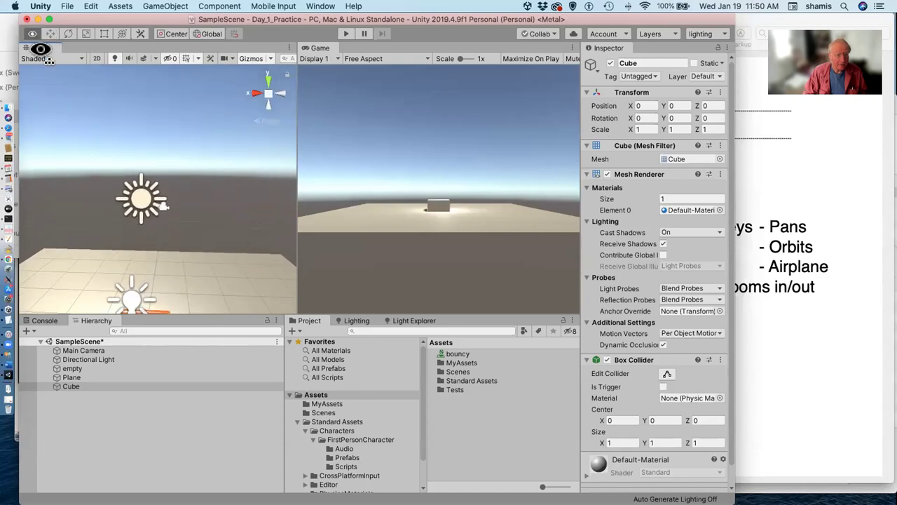
pyautogui.keyDown('alt'); pyautogui.moveTo(40, 49); pyautogui.dragTo(70, 59); pyautogui.keyUp('alt')
pyautogui.moveTo(201, 132); pyautogui.dragTo(183, 127)
pyautogui.scroll(-2, 187, 132)
pyautogui.scroll(-2, 190, 135)
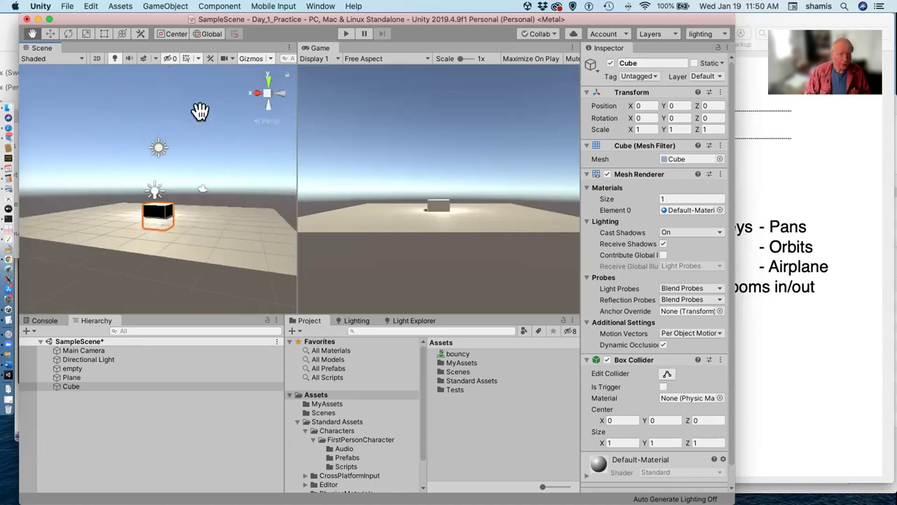
pyautogui.scroll(2, 203, 140)
pyautogui.keyDown('alt'); pyautogui.moveTo(203, 126); pyautogui.dragTo(215, 174); pyautogui.keyUp('alt')
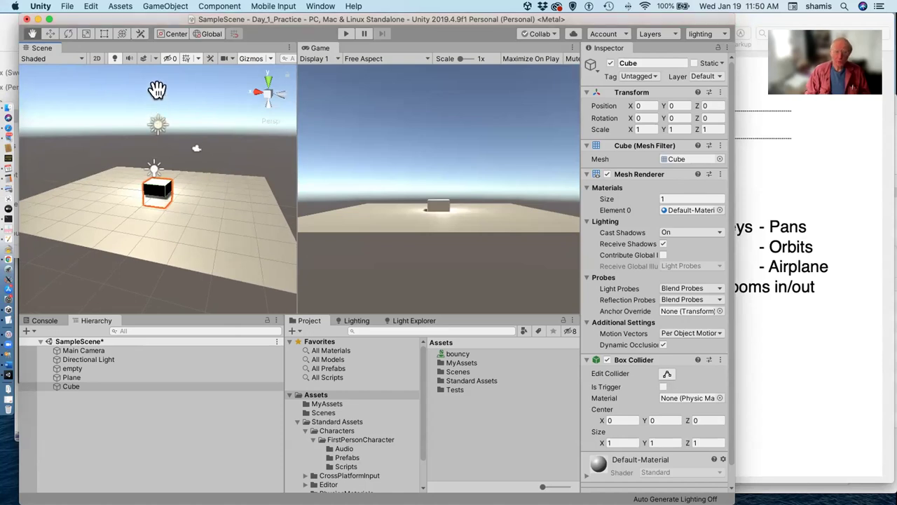
pyautogui.click(31, 30)
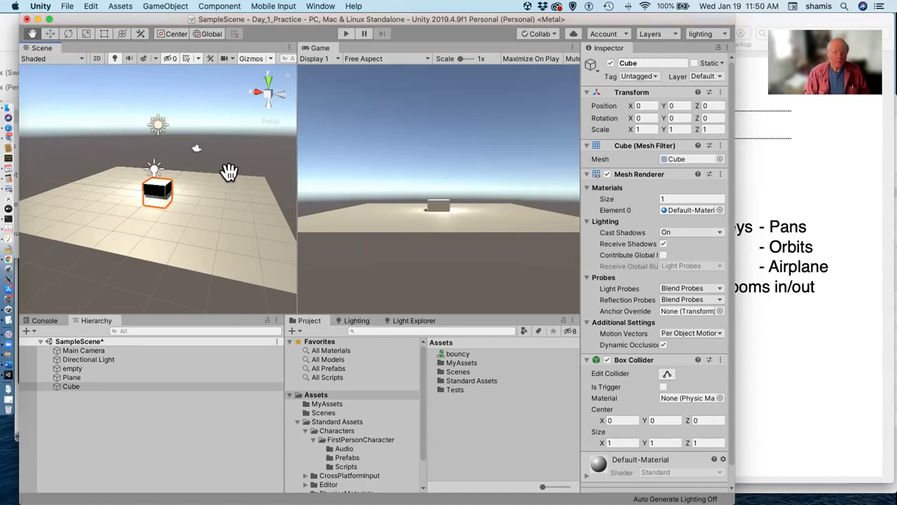
# Step: Align the Main Camera with the Scene view, placing it near X -3.22, Y 3.05, Z 8.99
pyautogui.click(83, 350)
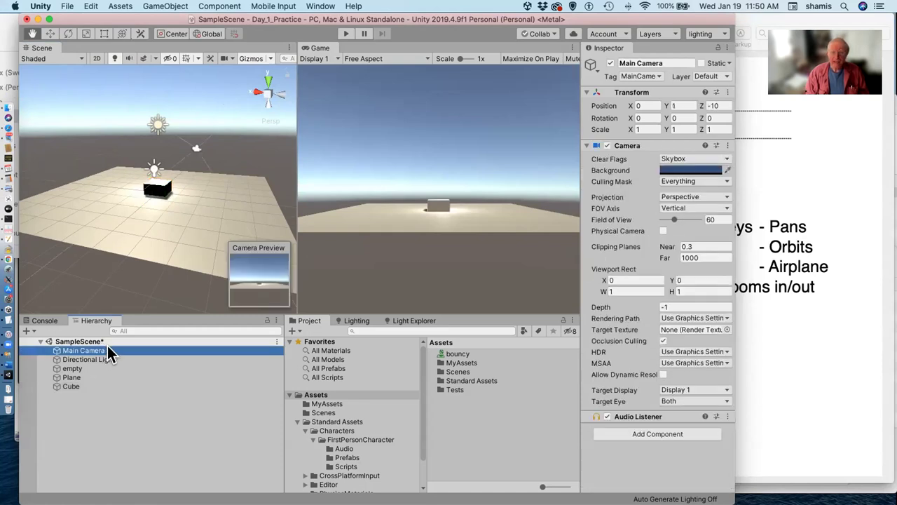
pyautogui.click(168, 6)
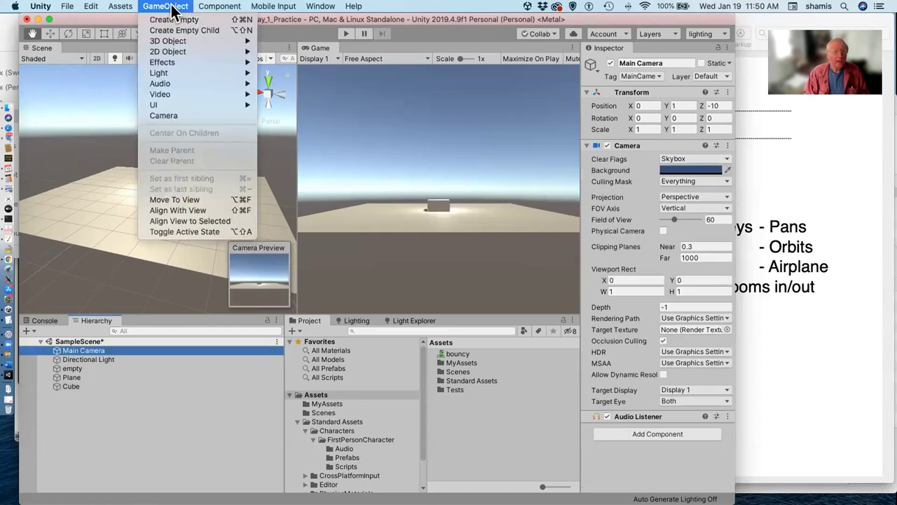
pyautogui.click(184, 209)
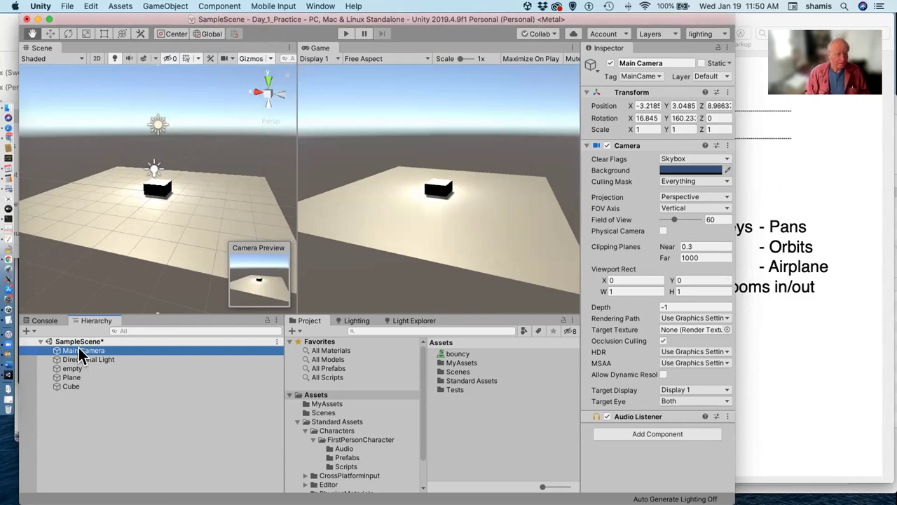
# Step: Move the Cube up off the plane to about X -1.03, Y 1.94, Z 0.51
pyautogui.click(72, 386)
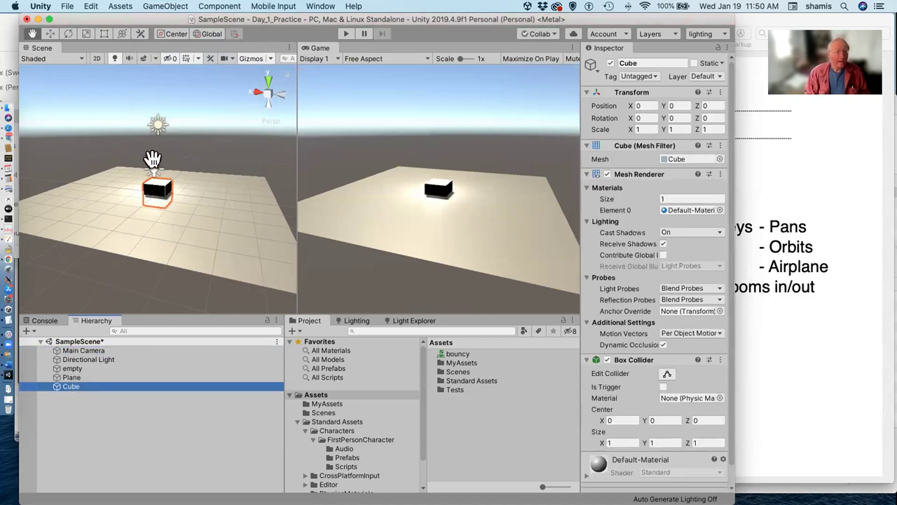
pyautogui.click(52, 34)
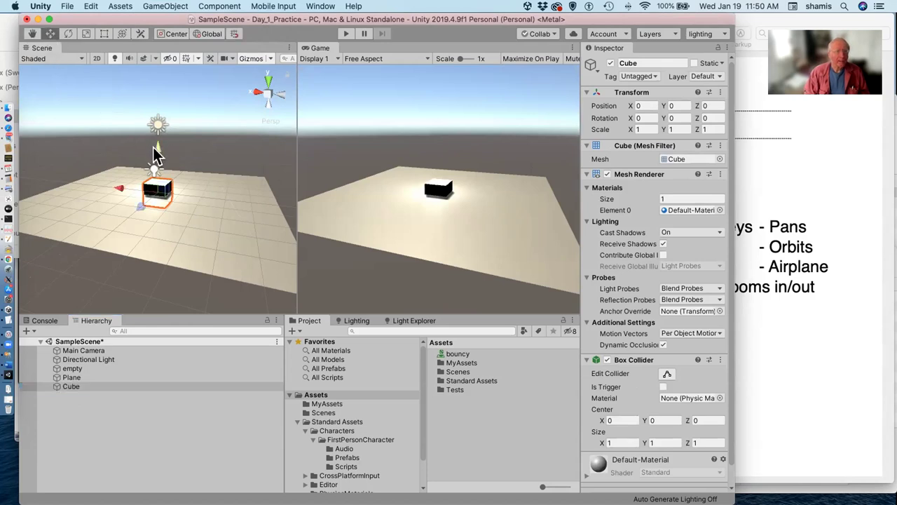
pyautogui.moveTo(155, 150); pyautogui.dragTo(62, 180)
pyautogui.moveTo(118, 157); pyautogui.dragTo(169, 172)
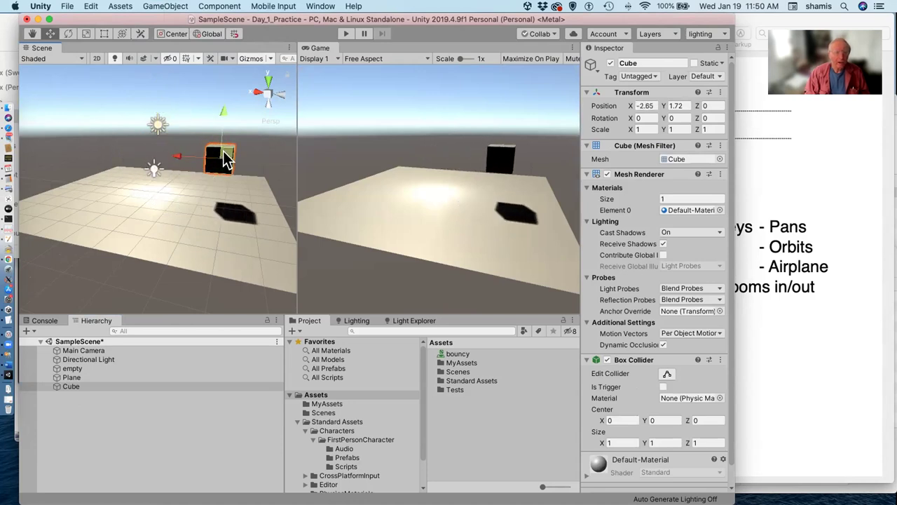
pyautogui.moveTo(226, 158); pyautogui.dragTo(179, 148)
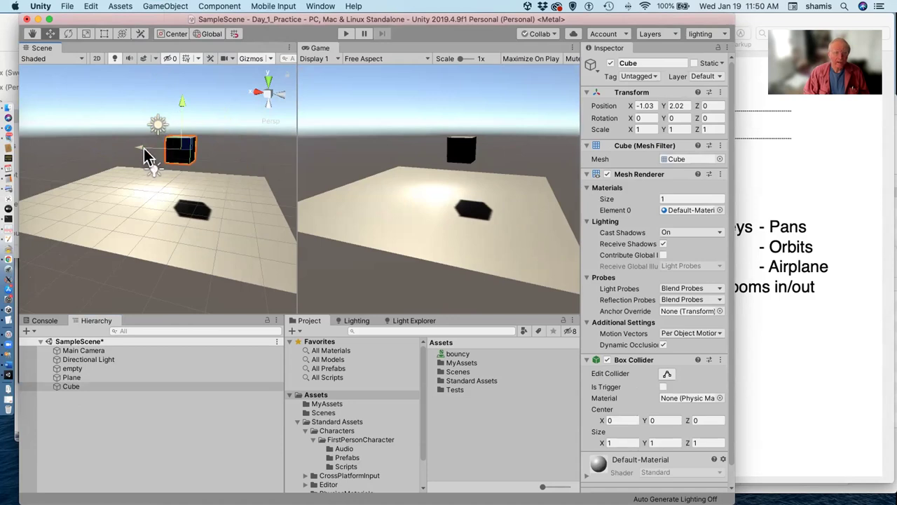
pyautogui.moveTo(179, 150); pyautogui.dragTo(198, 149)
pyautogui.keyDown('alt'); pyautogui.moveTo(245, 120); pyautogui.dragTo(214, 151); pyautogui.keyUp('alt')
# Step: Select the Plane and lower it slightly to Y -0.03
pyautogui.click(187, 126)
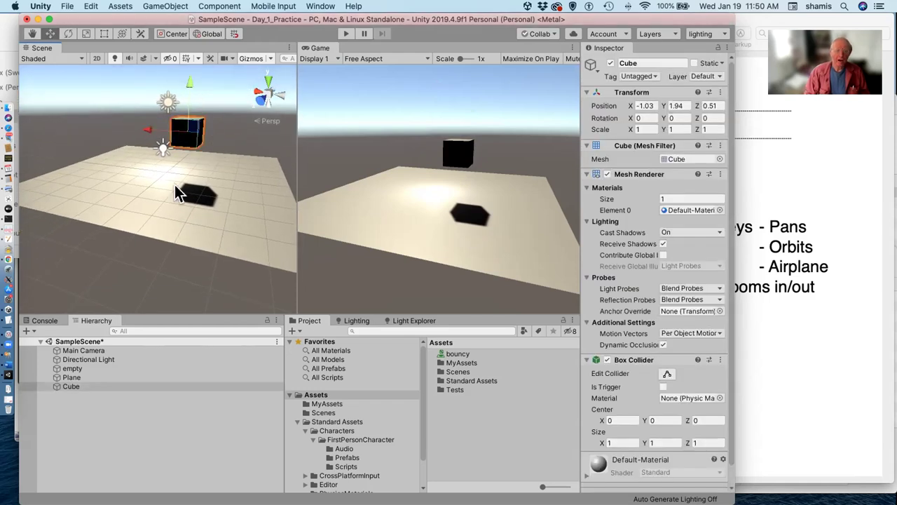
pyautogui.click(89, 376)
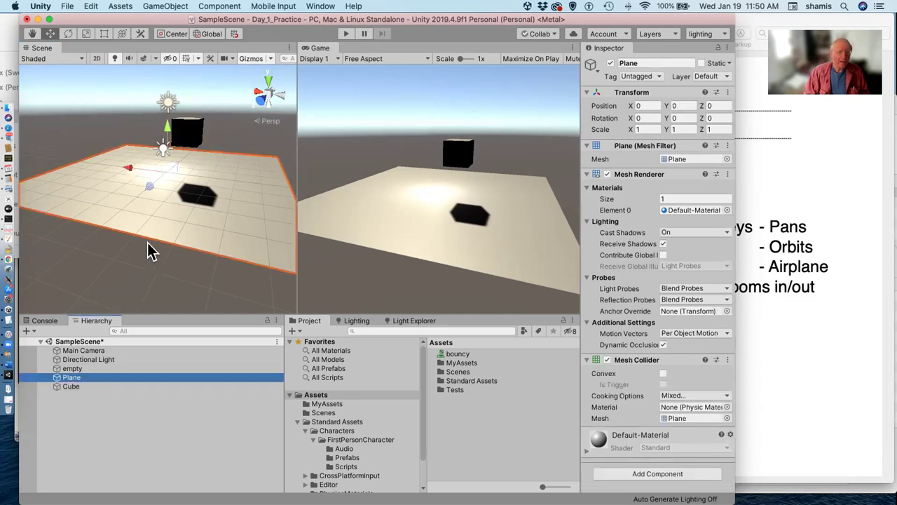
pyautogui.moveTo(166, 125)
pyautogui.mouseDown()
pyautogui.moveTo(163, 133)
pyautogui.moveTo(166, 126)
pyautogui.mouseUp()
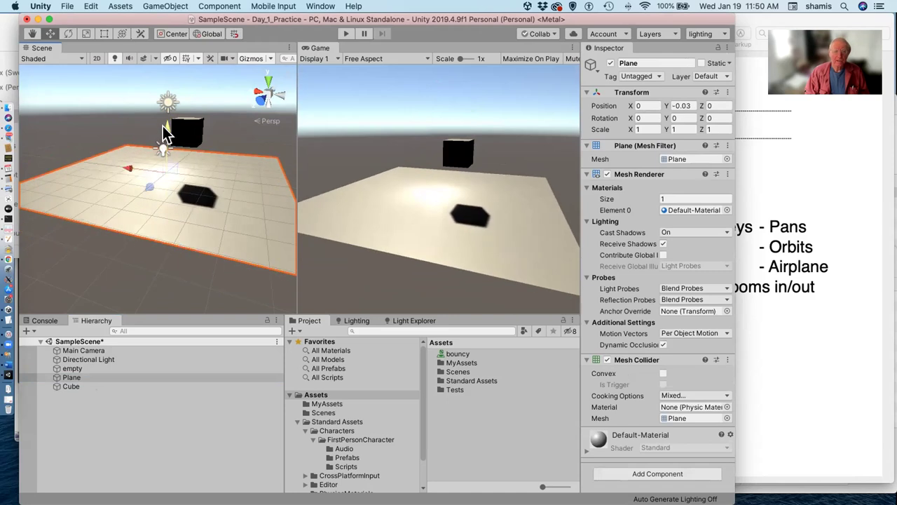
# Step: Cycle the Scene gizmo through side, top and bottom views, ending on a side view
pyautogui.click(280, 92)
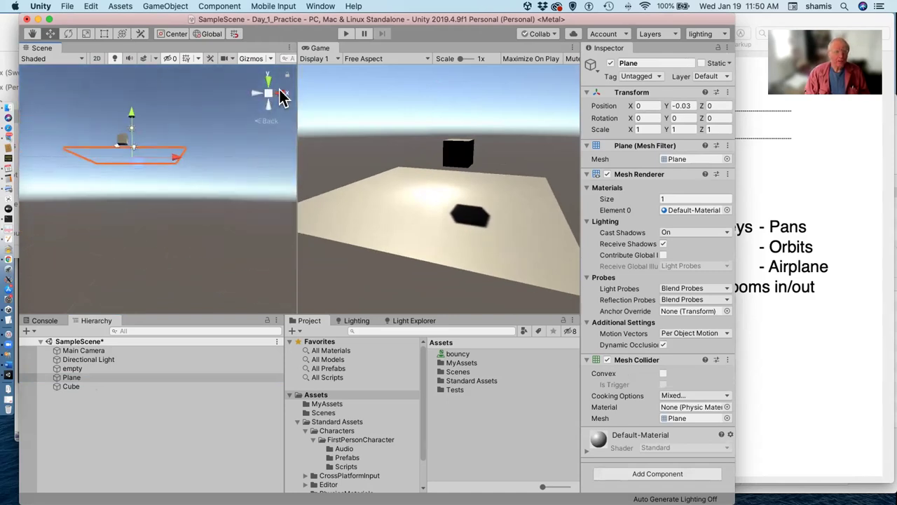
pyautogui.click(281, 93)
pyautogui.click(282, 92)
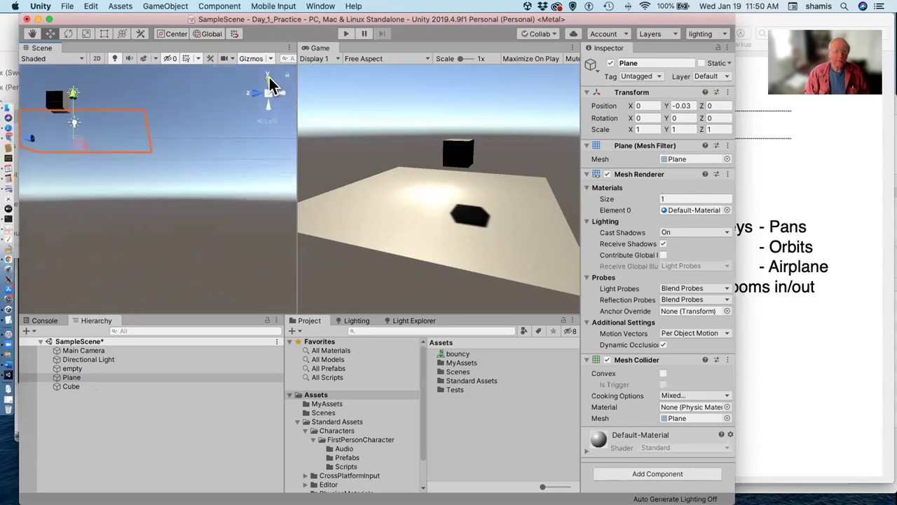
pyautogui.click(268, 75)
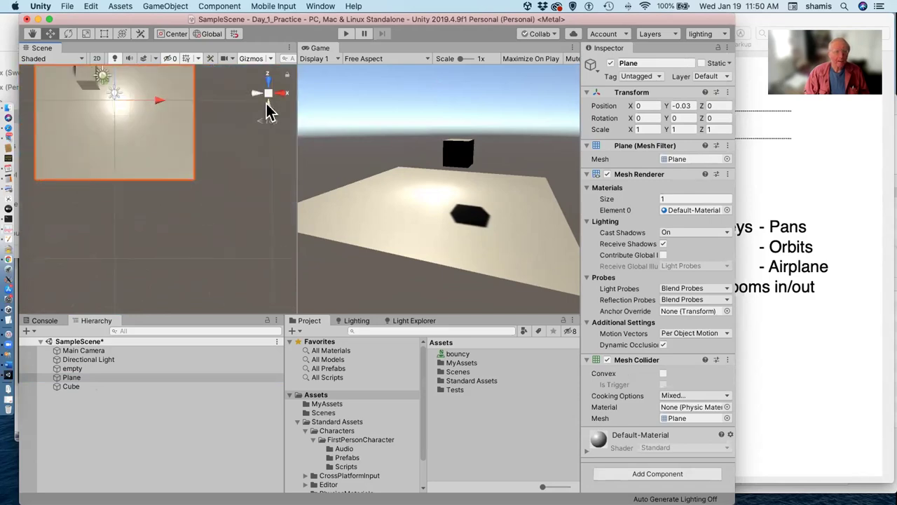
pyautogui.click(267, 105)
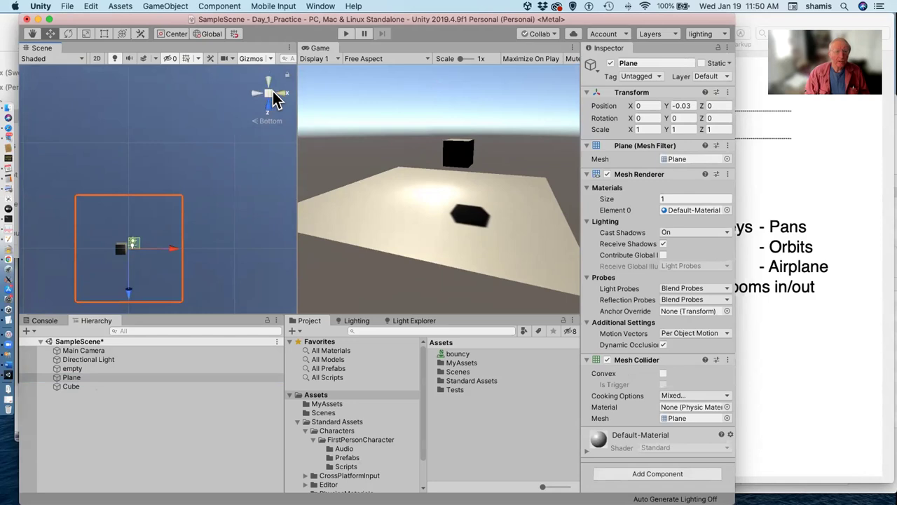
pyautogui.click(281, 92)
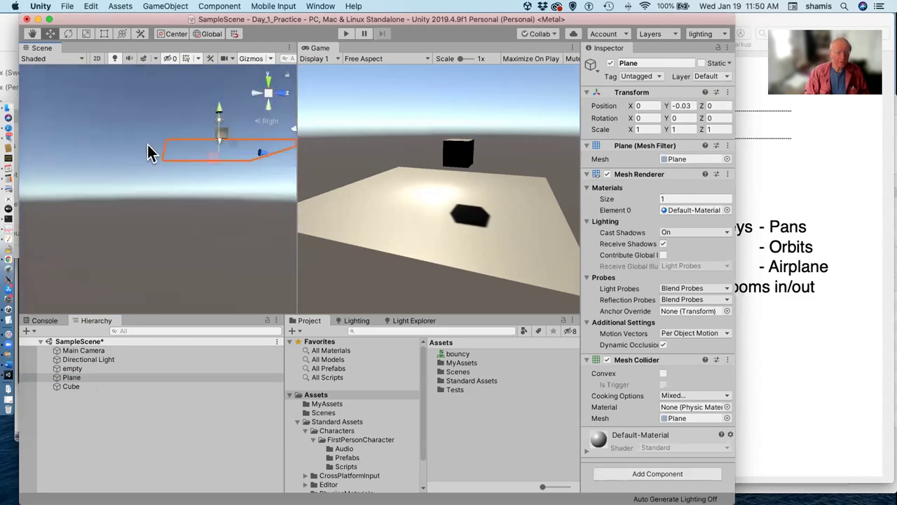
# Step: Deselect the Plane and pan the Scene view so the plane sits lower and left
pyautogui.moveTo(137, 125); pyautogui.dragTo(105, 184)
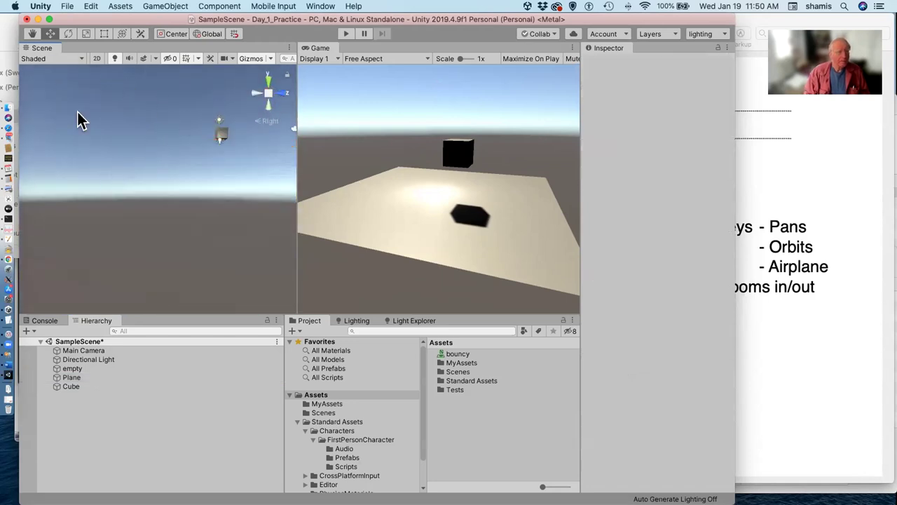
pyautogui.click(32, 33)
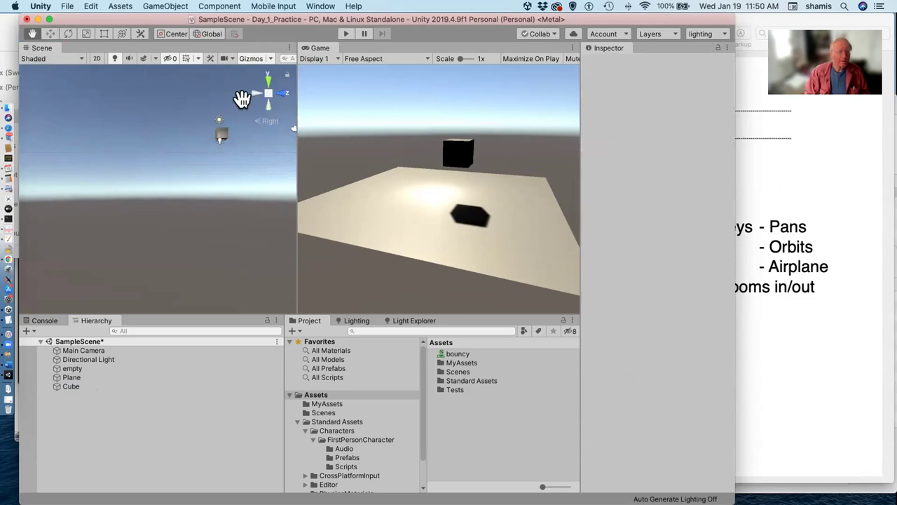
pyautogui.moveTo(227, 139); pyautogui.dragTo(164, 231)
pyautogui.moveTo(180, 190); pyautogui.dragTo(165, 189)
# Step: Align the Scene view to the Main Camera via Align View to Selected, then bring the lesson slides forward
pyautogui.click(79, 351)
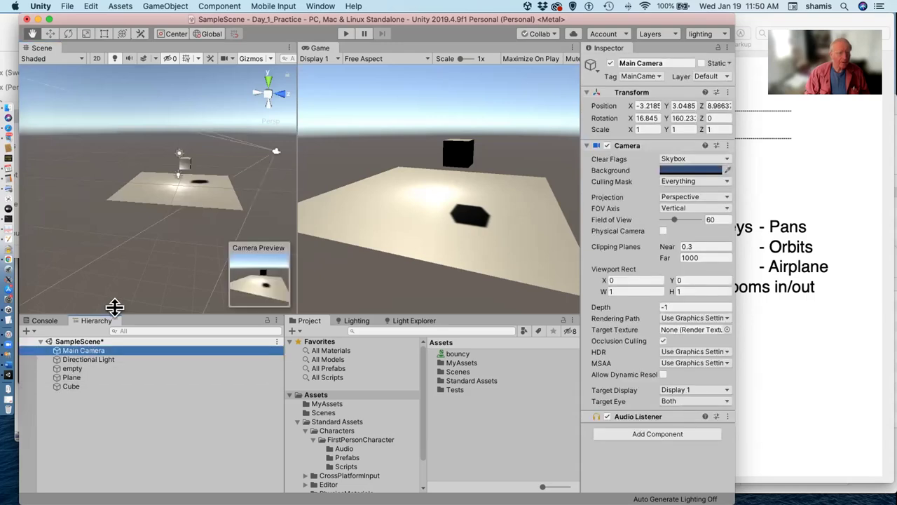
pyautogui.click(170, 8)
pyautogui.click(169, 7)
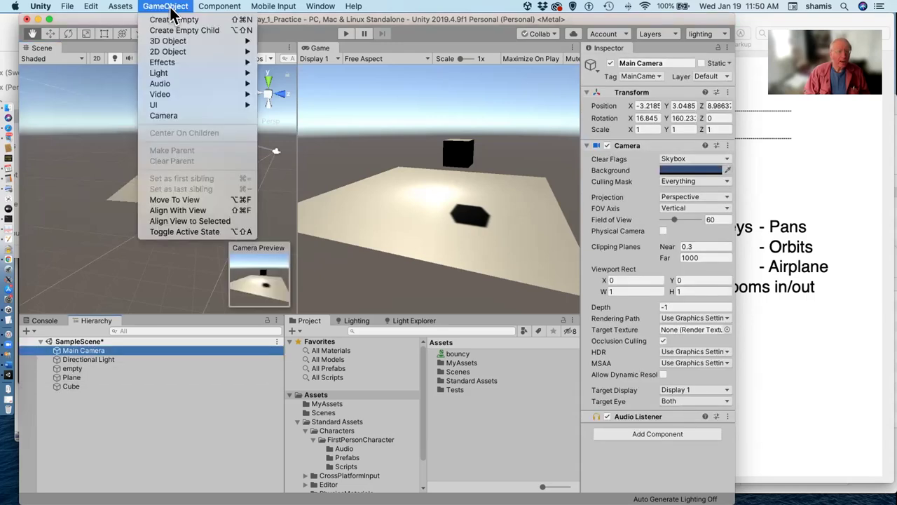
pyautogui.click(188, 221)
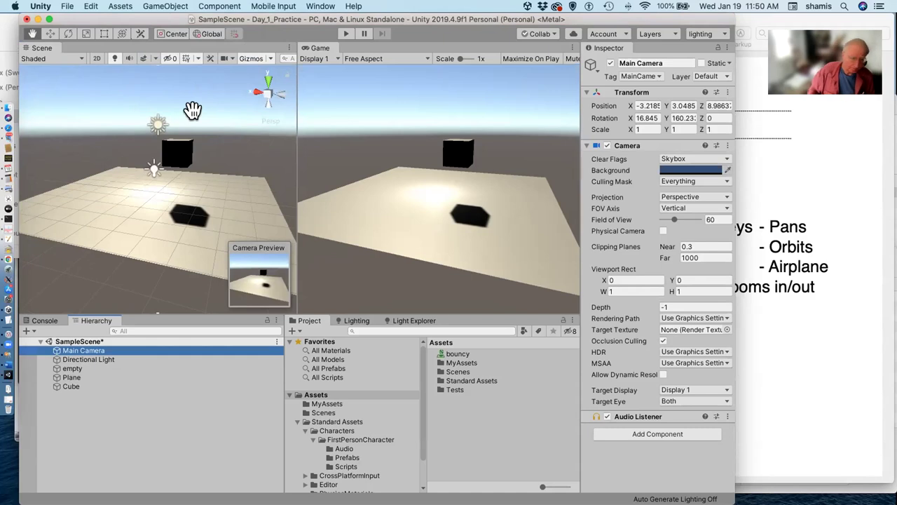
pyautogui.scroll(3, 193, 110)
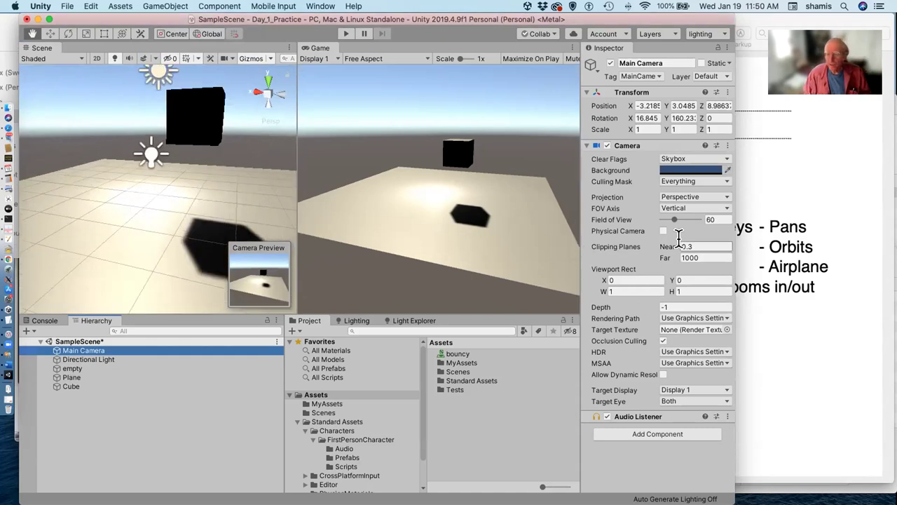
pyautogui.click(761, 273)
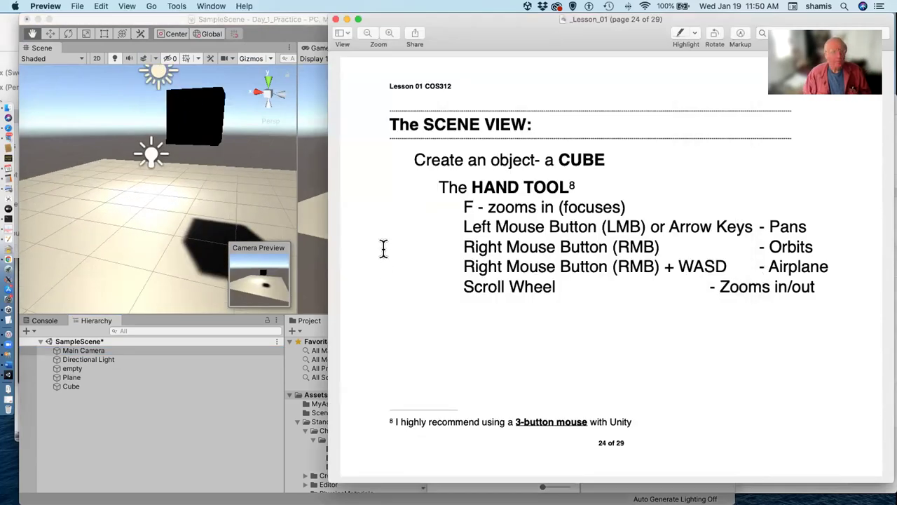
# Step: Back in Unity, select the Cube and tilt it slightly with the Rotate tool
pyautogui.click(50, 29)
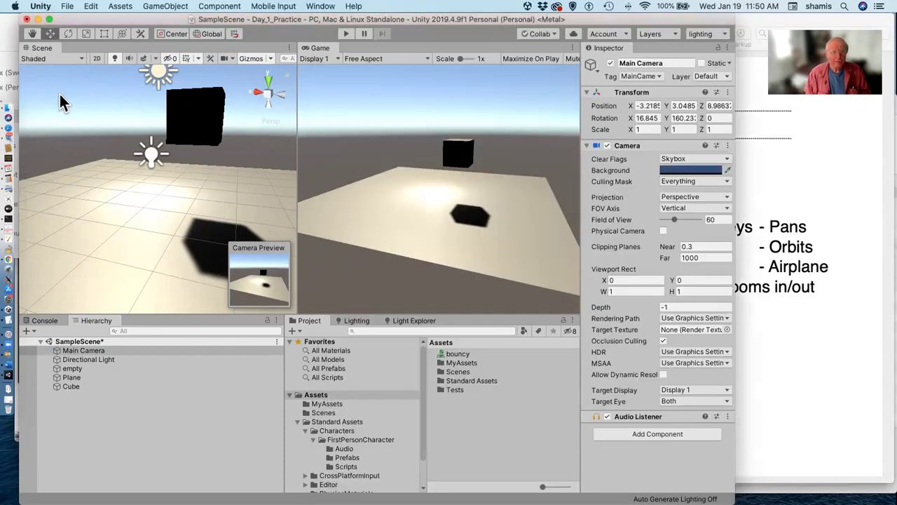
pyautogui.click(68, 34)
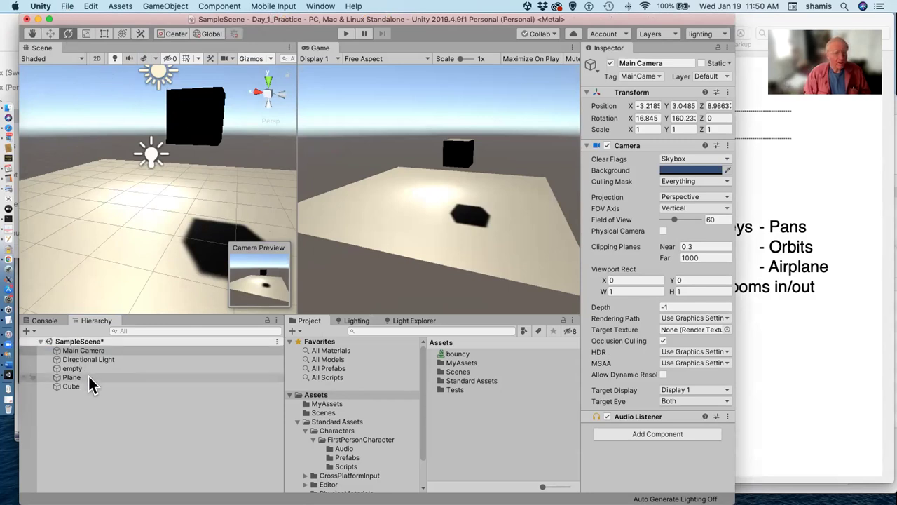
pyautogui.click(73, 386)
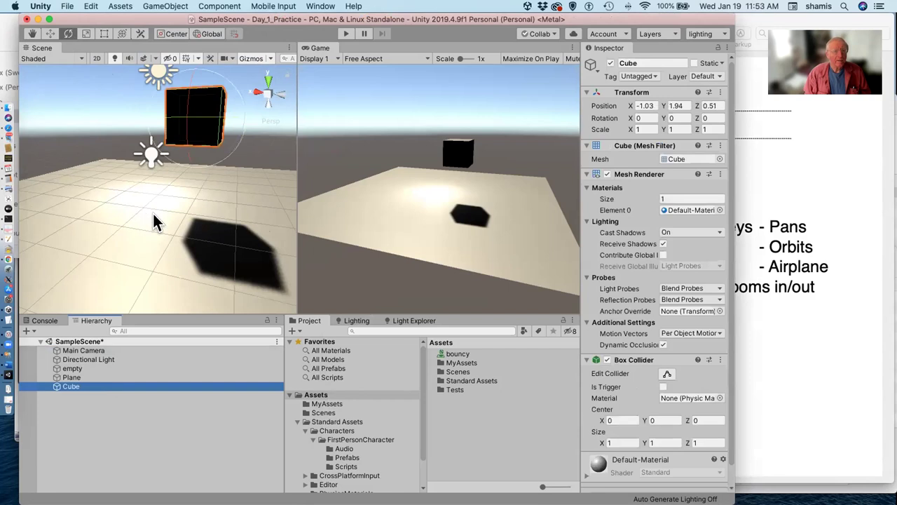
pyautogui.scroll(-3, 236, 98)
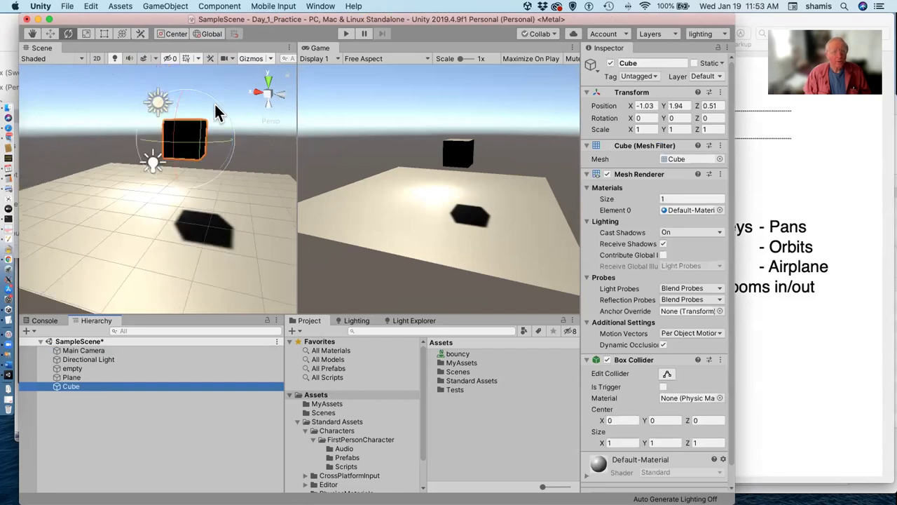
pyautogui.moveTo(218, 112)
pyautogui.mouseDown()
pyautogui.moveTo(225, 162)
pyautogui.moveTo(211, 185)
pyautogui.moveTo(189, 94)
pyautogui.moveTo(165, 90)
pyautogui.moveTo(203, 109)
pyautogui.mouseUp()
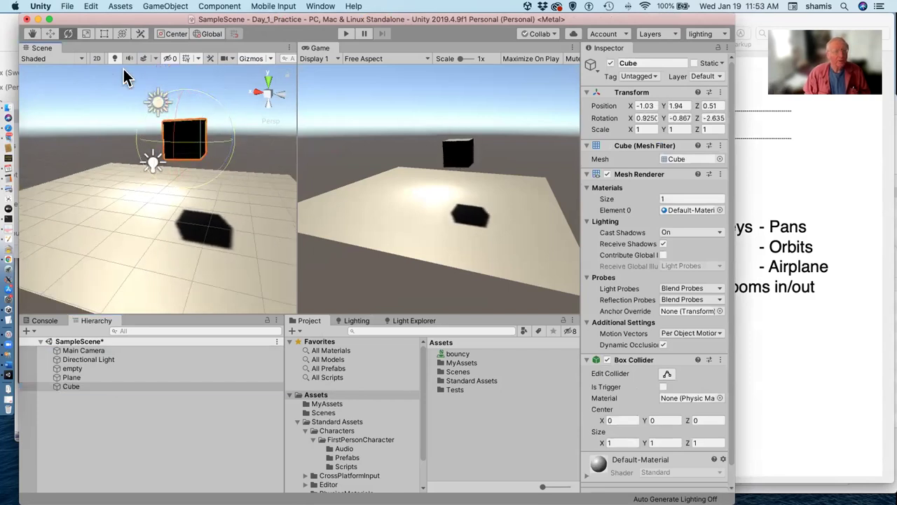
# Step: Stretch the Cube along X to about 4.8 with the Scale tool, then return to the slides
pyautogui.click(84, 34)
pyautogui.moveTo(143, 147); pyautogui.dragTo(33, 127)
pyautogui.click(778, 288)
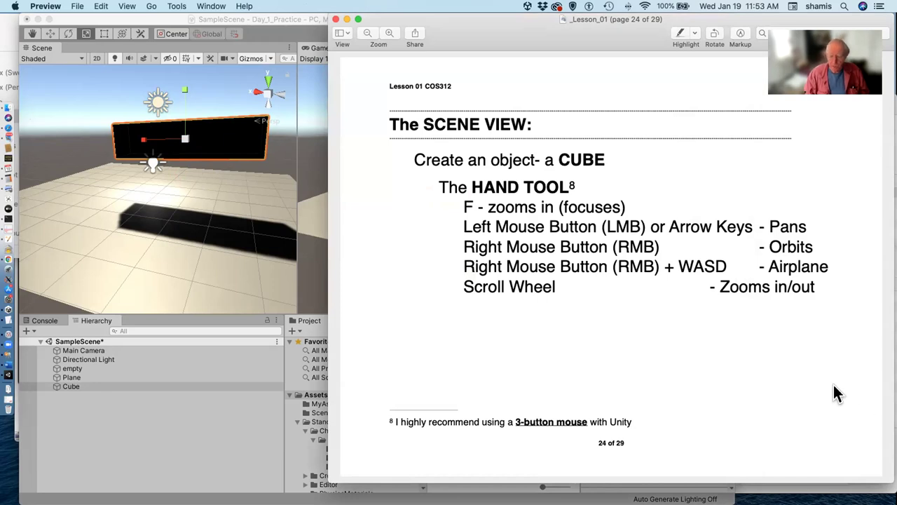
# Step: Advance the lesson PDF to page 25 on manipulate tools and gizmos
pyautogui.press('Down')
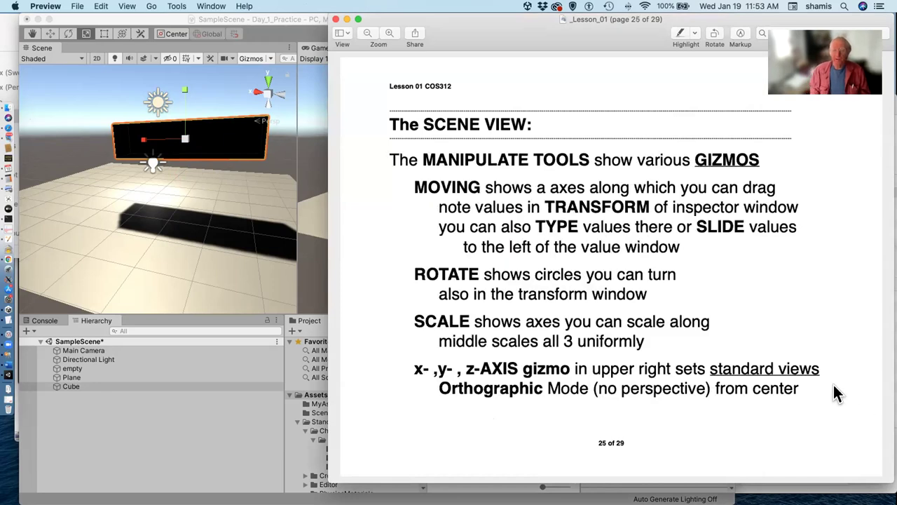